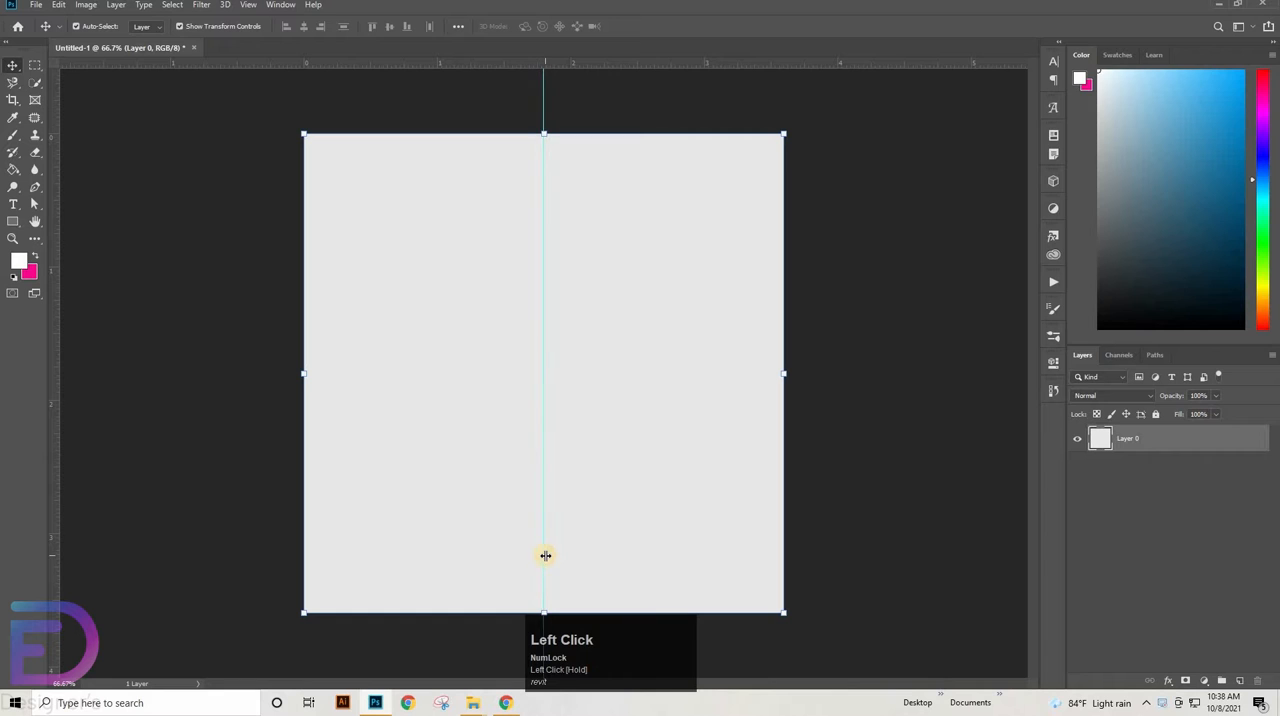
Place black-glitch-effect-digital-noise-texture-background.jpg in the document as a linked image
{"action": "left_click", "coordinate": [34, 6]}
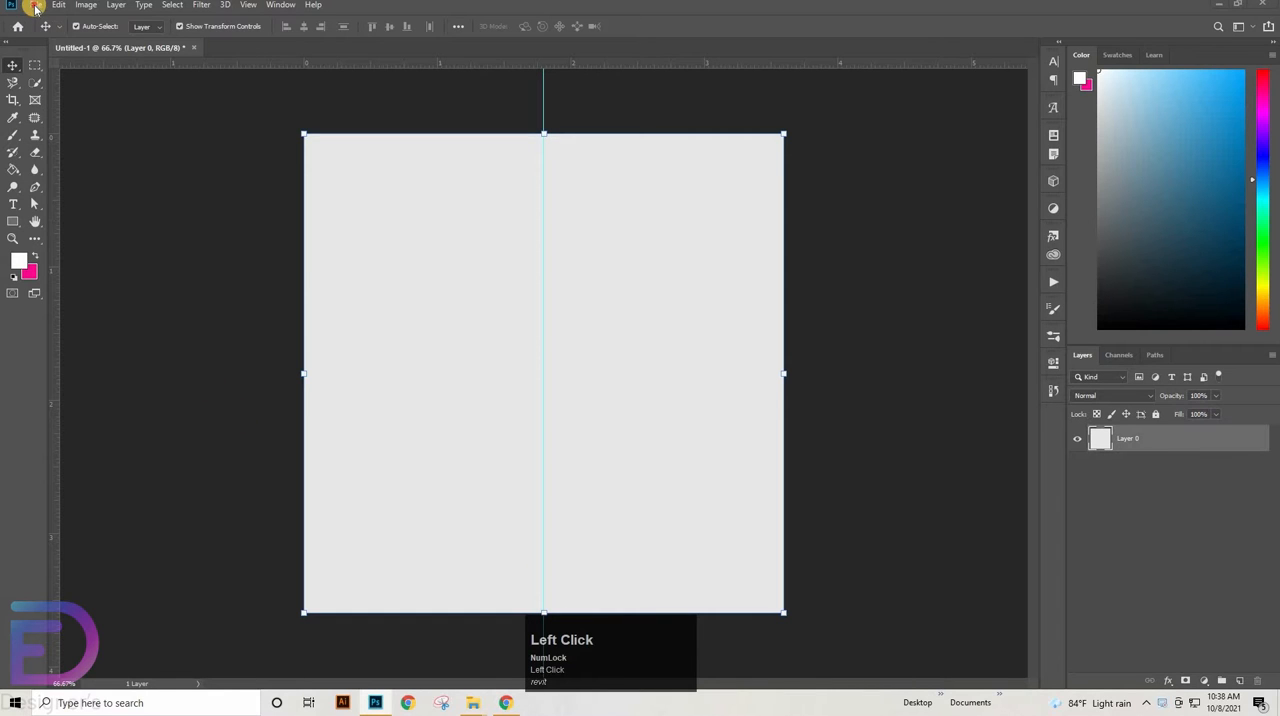
{"action": "left_click", "coordinate": [82, 270]}
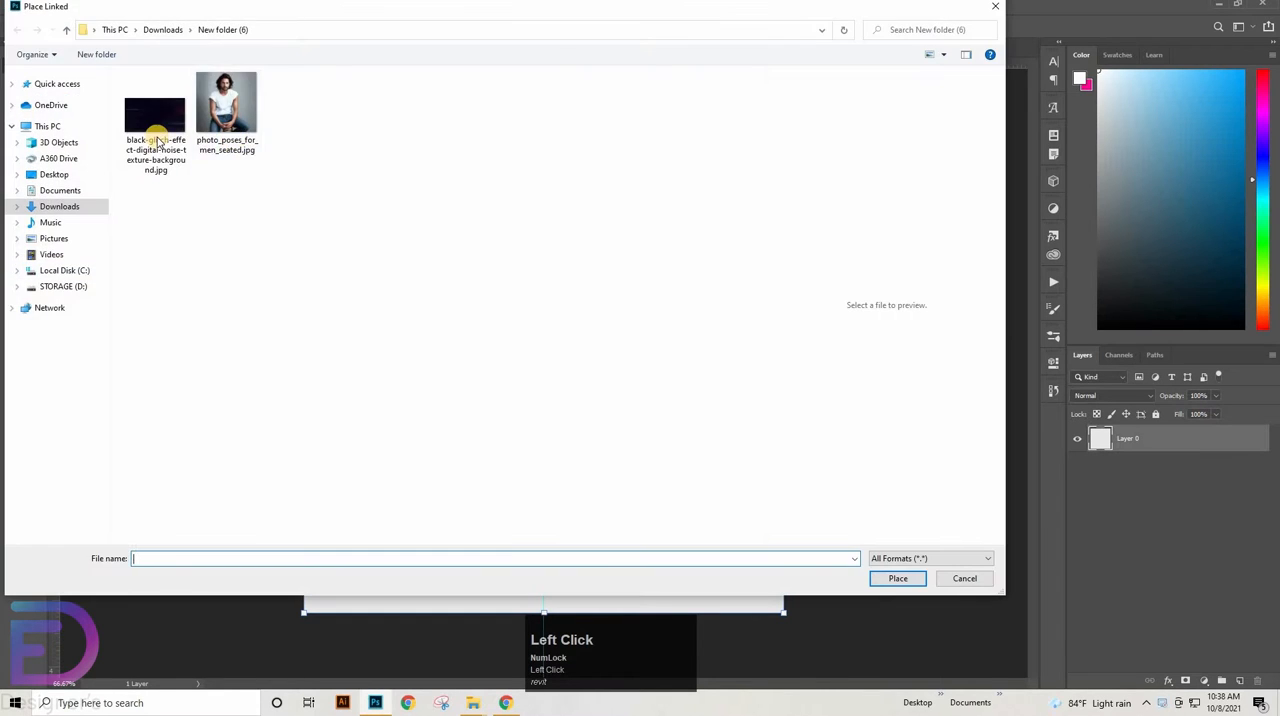
{"action": "left_click", "coordinate": [153, 130]}
{"action": "key", "text": "Return"}
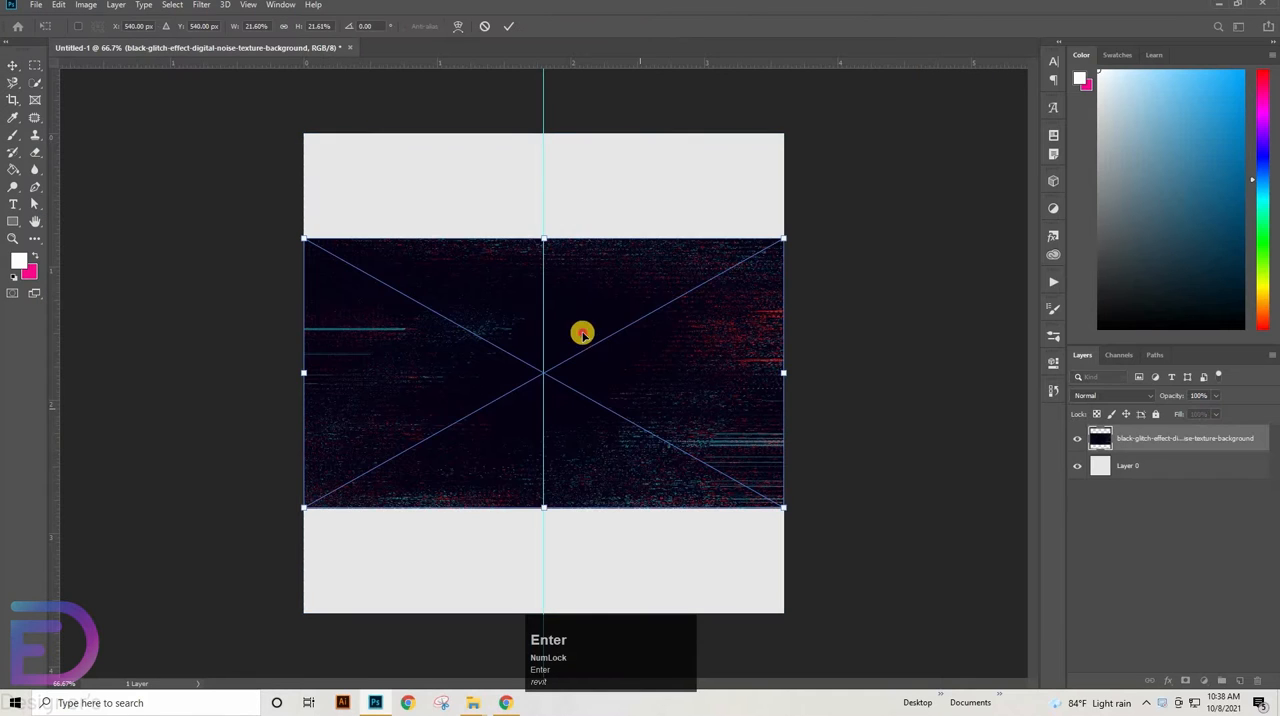
Stretch the glitch background to about 23% width and 42% height, centre it over the whole canvas and commit the transform
{"action": "left_click_drag", "start_coordinate": [583, 331], "coordinate": [829, 654]}
{"action": "left_click_drag", "start_coordinate": [686, 521], "coordinate": [677, 515]}
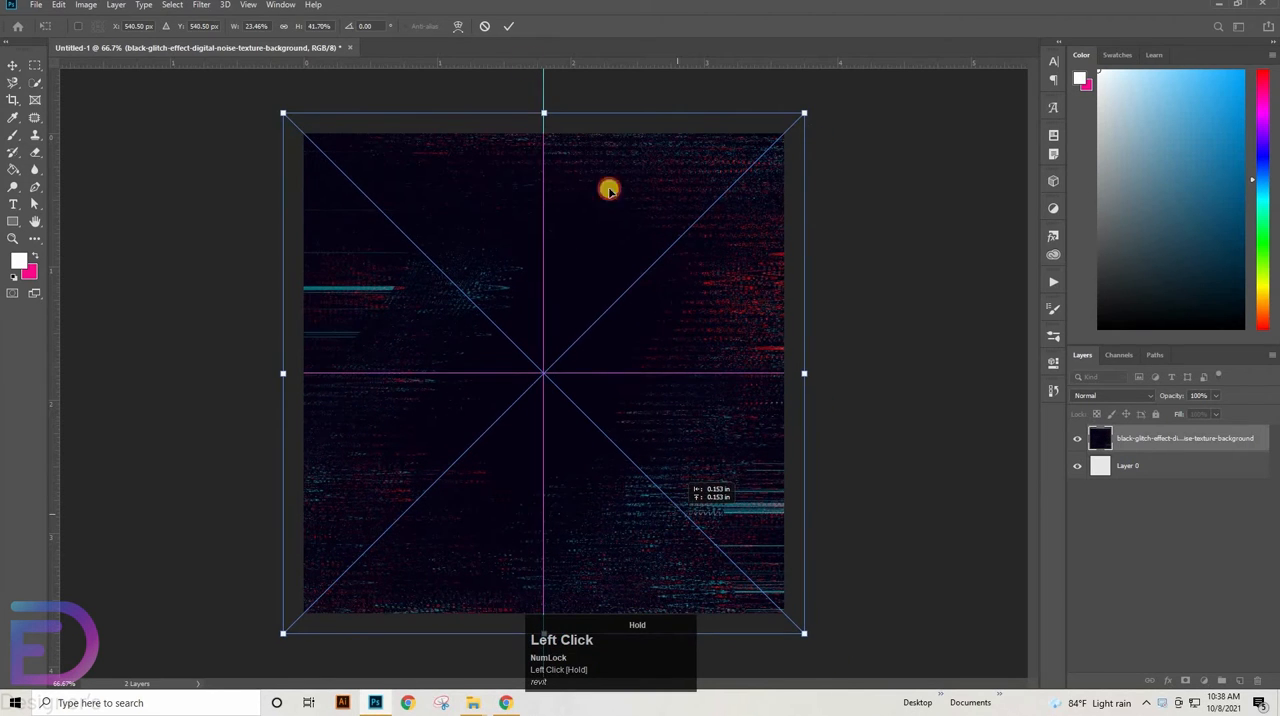
{"action": "left_click_drag", "start_coordinate": [609, 190], "coordinate": [609, 190]}
{"action": "left_click", "coordinate": [508, 26]}
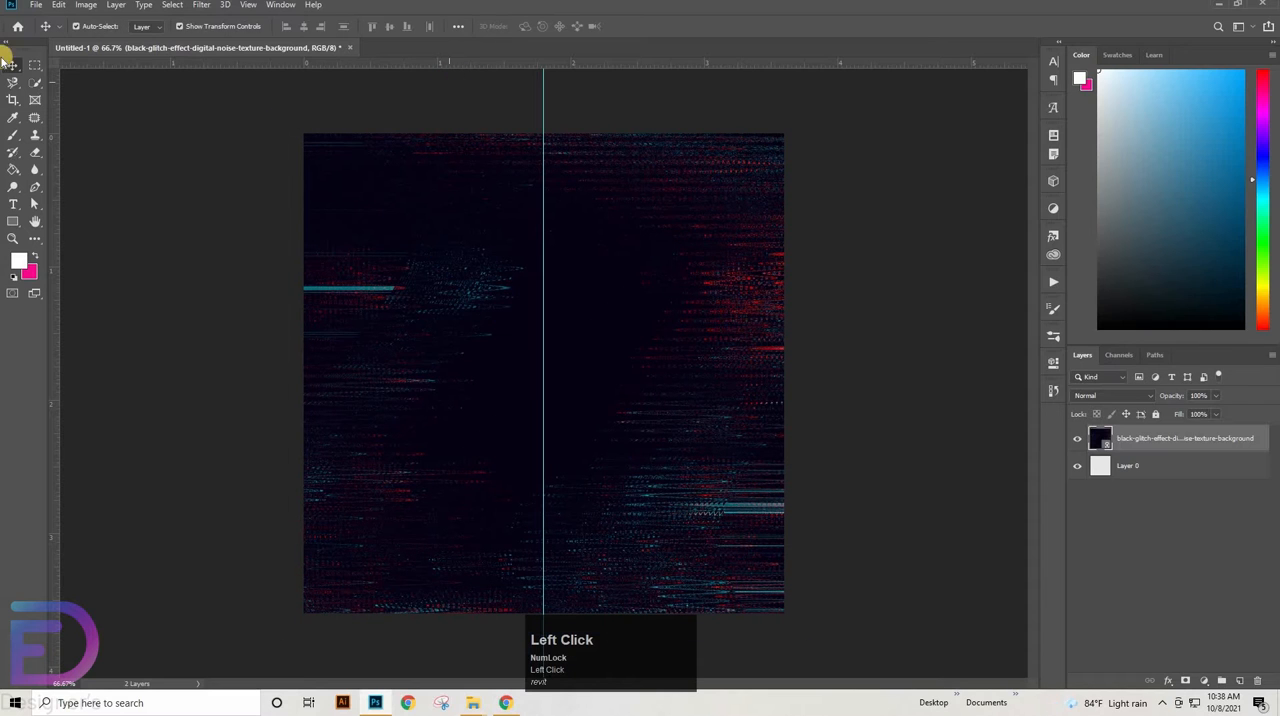
Place photo_poses_for_men_seated.jpg as a linked image above the glitch background at its default fitted size
{"action": "left_click", "coordinate": [35, 4]}
{"action": "left_click", "coordinate": [65, 268]}
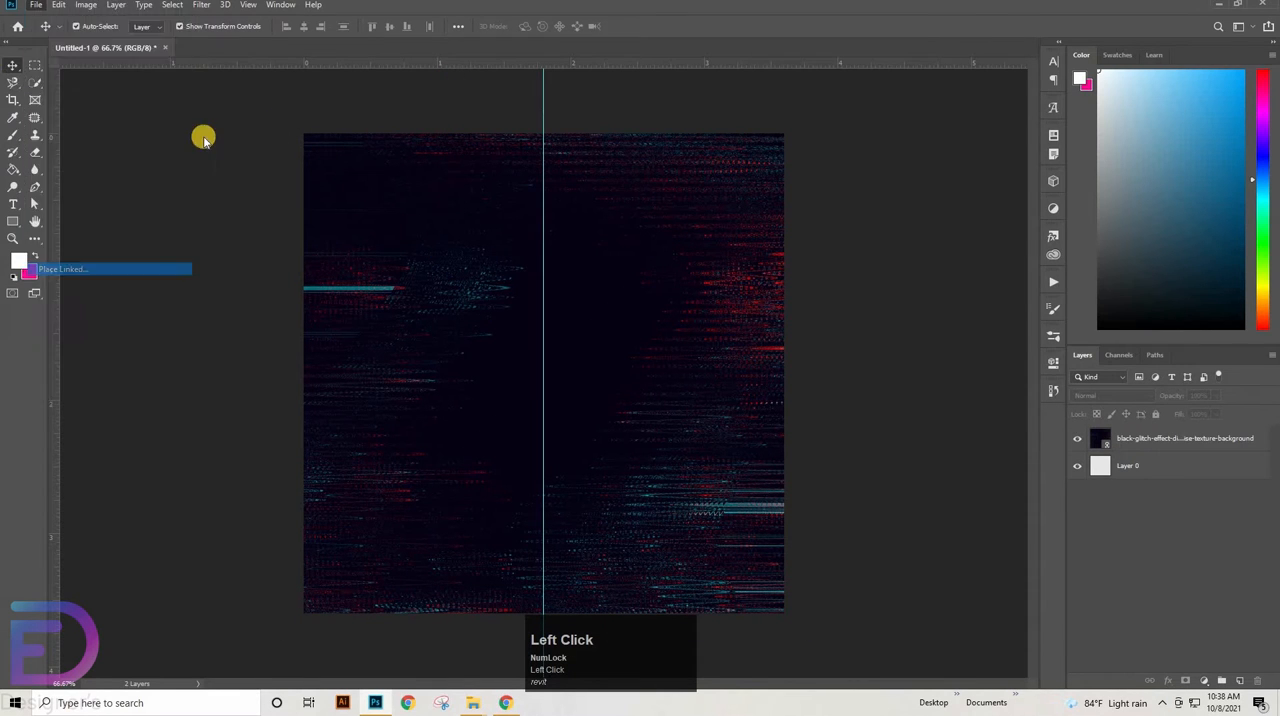
{"action": "left_click", "coordinate": [212, 140]}
{"action": "key", "text": "Return"}
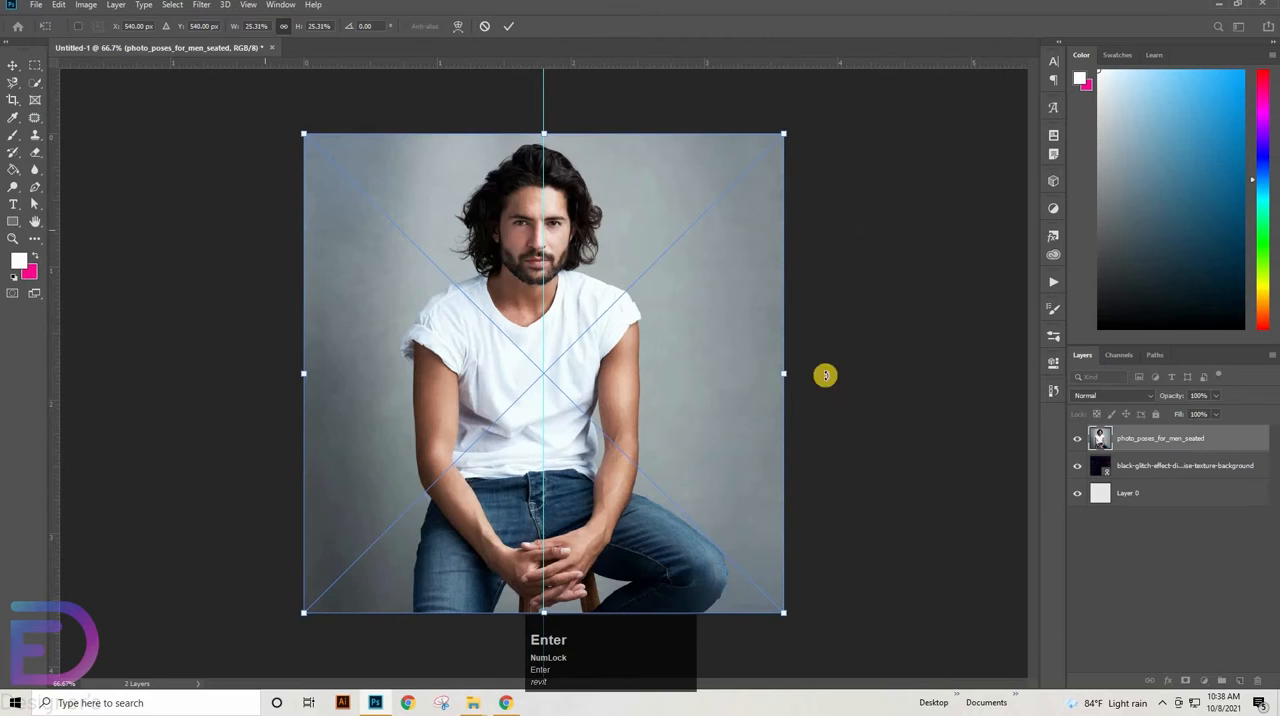
{"action": "left_click", "coordinate": [508, 26]}
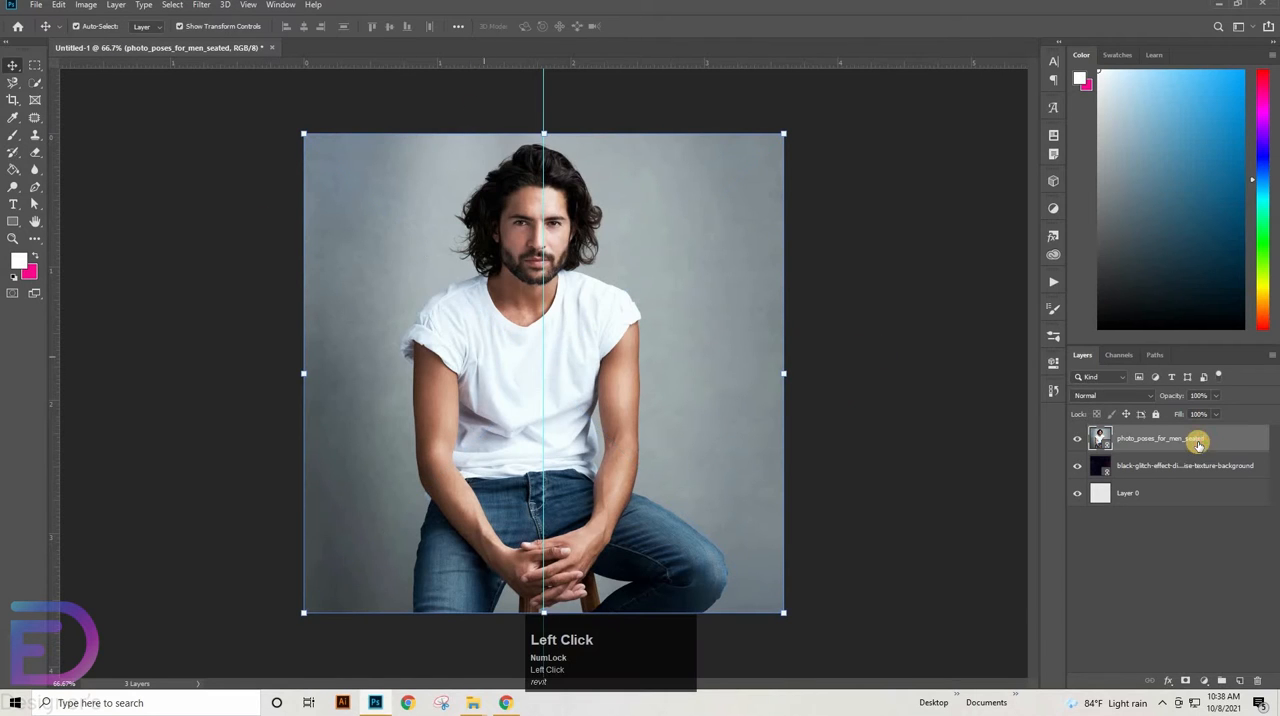
{"action": "left_click", "coordinate": [1203, 683]}
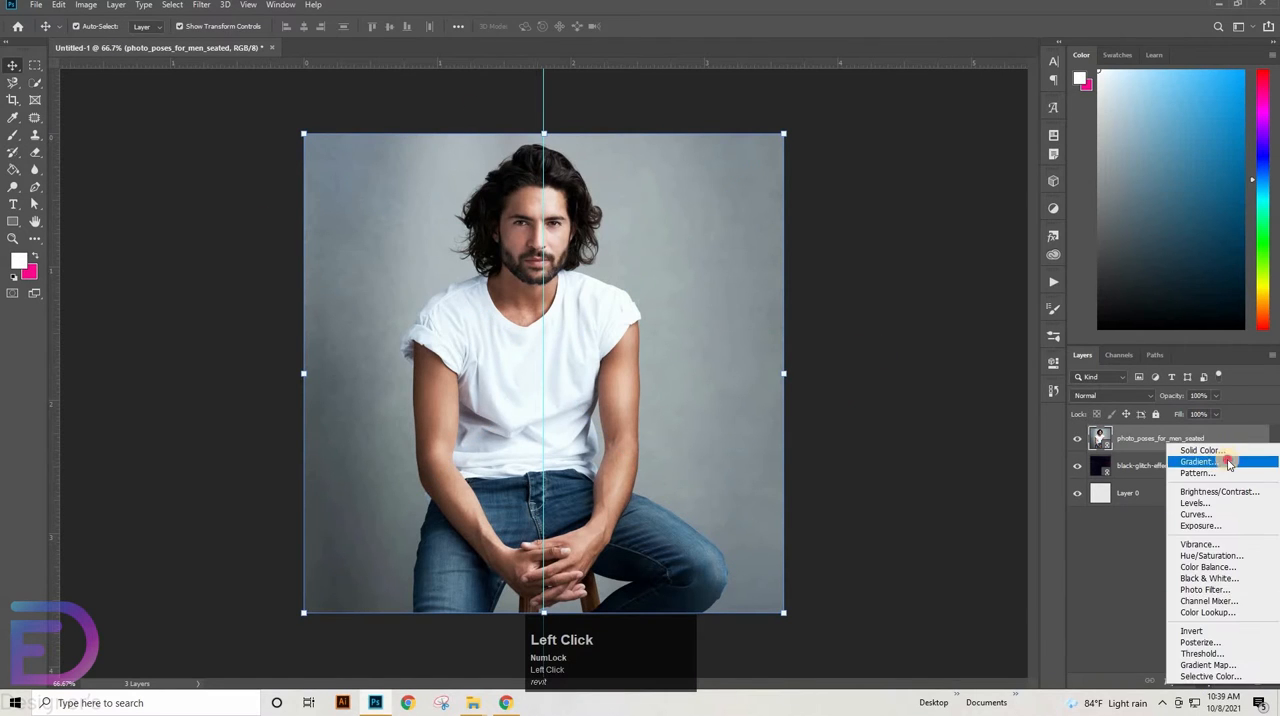
{"action": "left_click", "coordinate": [1225, 452]}
{"action": "left_click", "coordinate": [979, 349]}
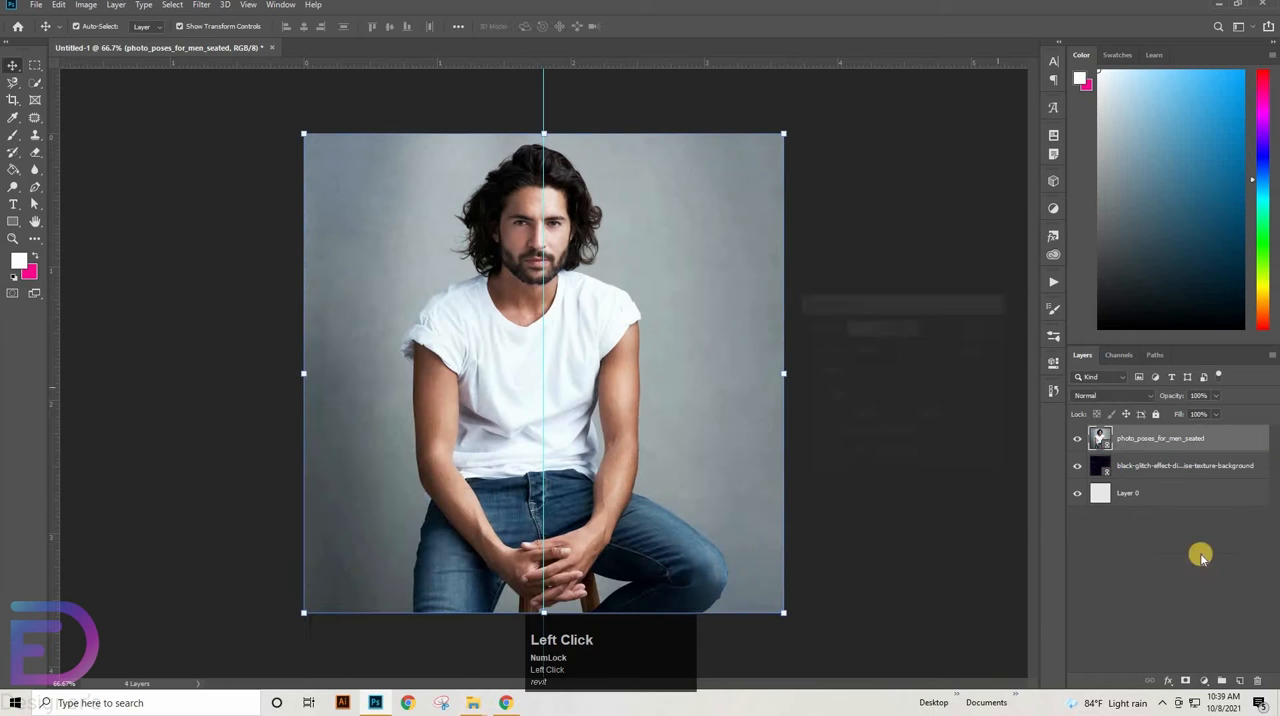
Add a Hue/Saturation adjustment layer above the man's photo with Saturation set to +23
{"action": "left_click", "coordinate": [1203, 682]}
{"action": "left_click", "coordinate": [1211, 551]}
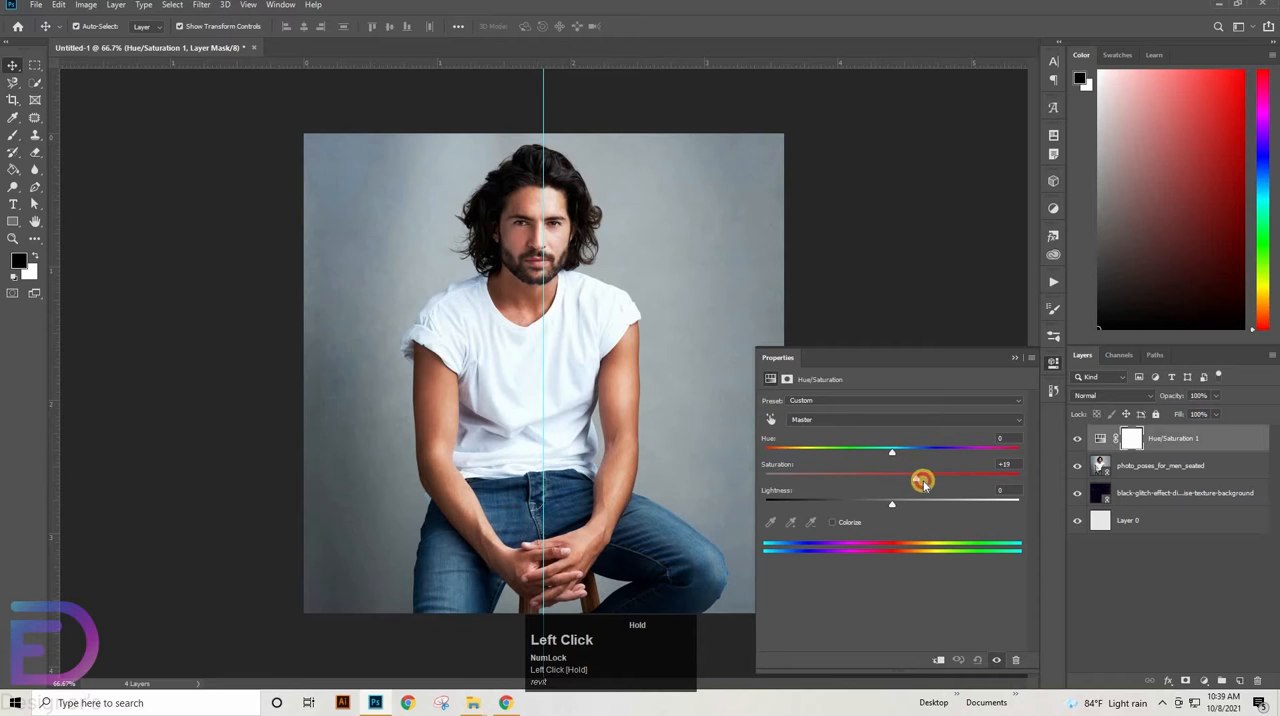
{"action": "left_click_drag", "start_coordinate": [921, 483], "coordinate": [920, 483]}
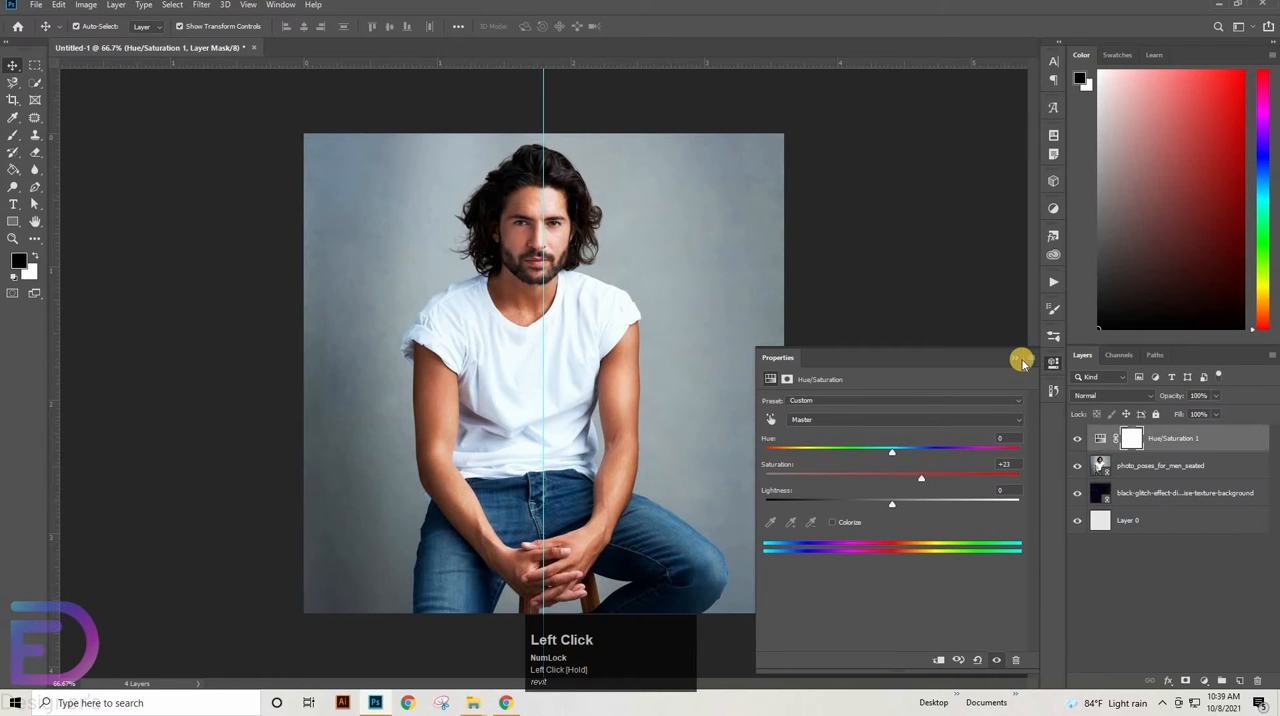
{"action": "left_click", "coordinate": [1012, 361]}
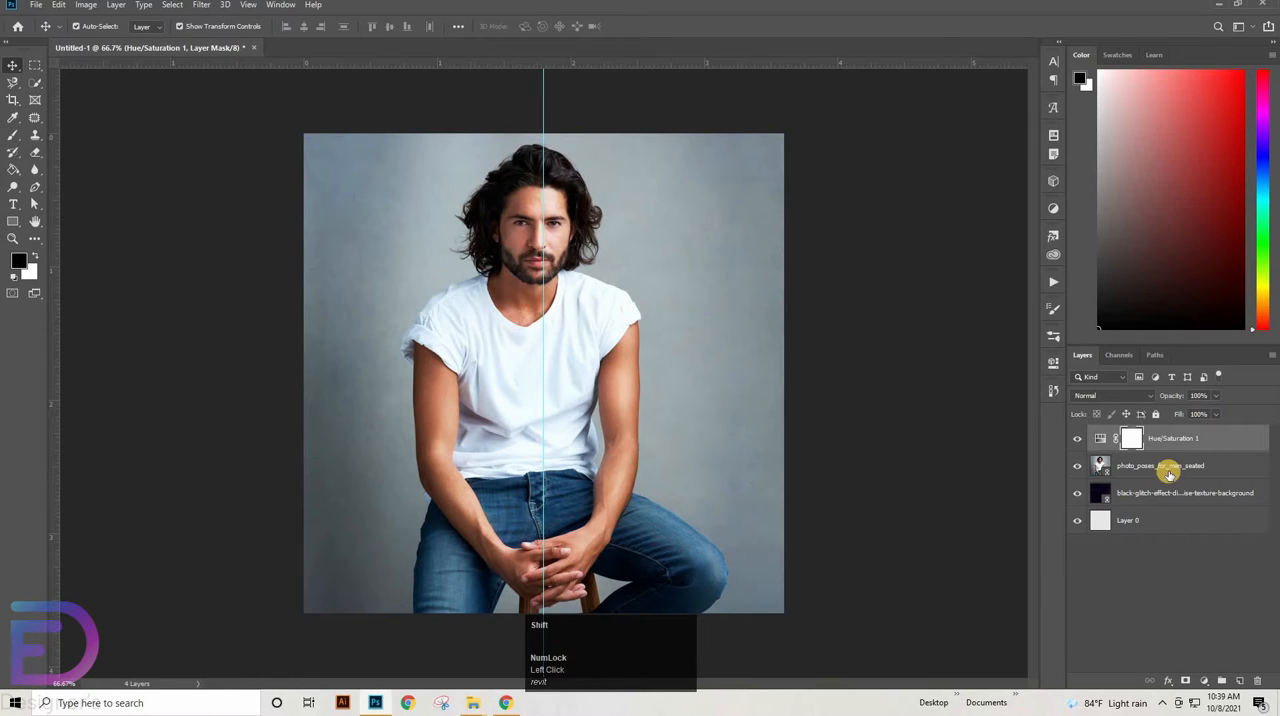
Convert the Hue/Saturation adjustment and the man's photo together into one smart object
{"action": "left_click", "coordinate": [1182, 457]}
{"action": "right_click", "coordinate": [1182, 457]}
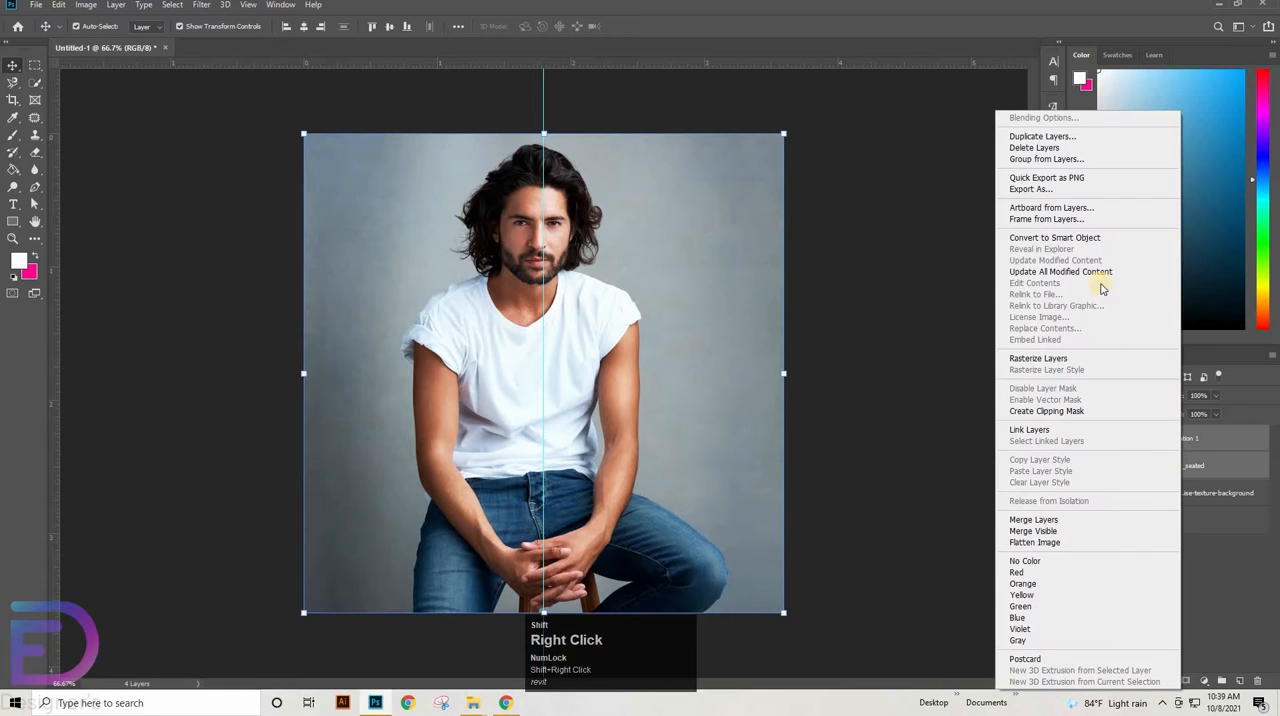
{"action": "left_click", "coordinate": [1090, 237]}
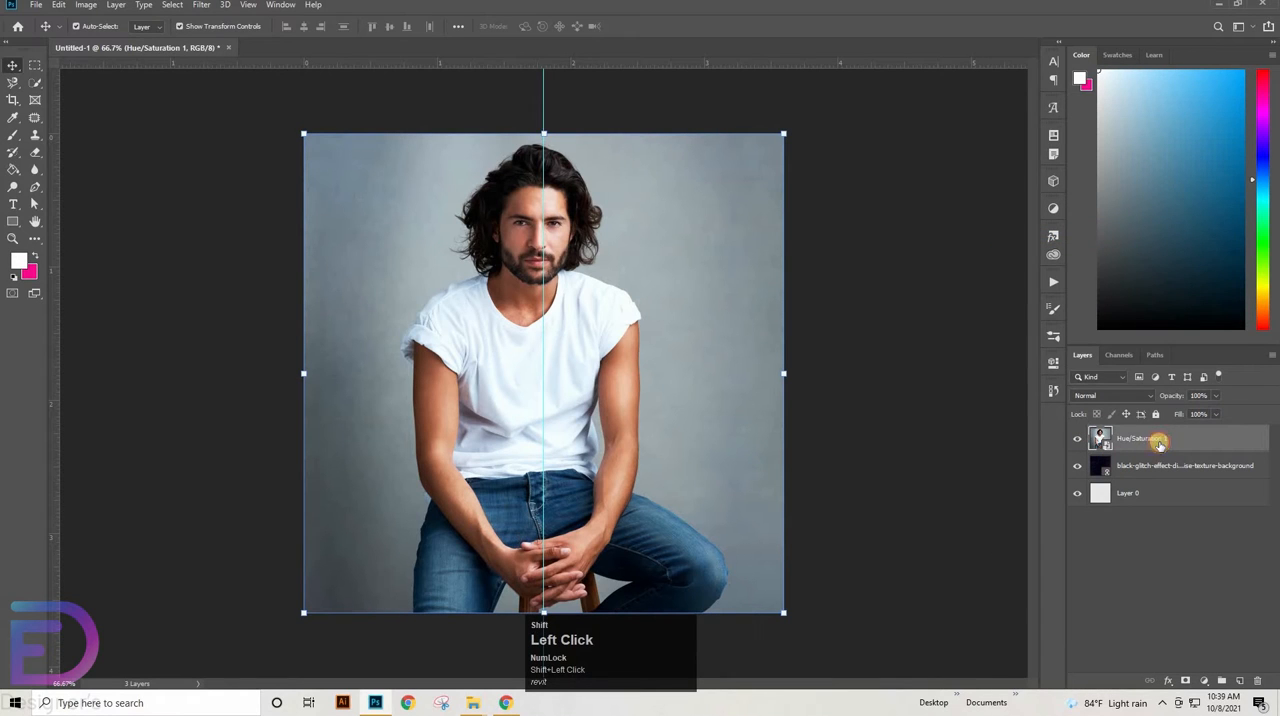
Select the seated man with the Quick Selection tool, leaving out the background gap between his leg and the stool
{"action": "left_click", "coordinate": [34, 83]}
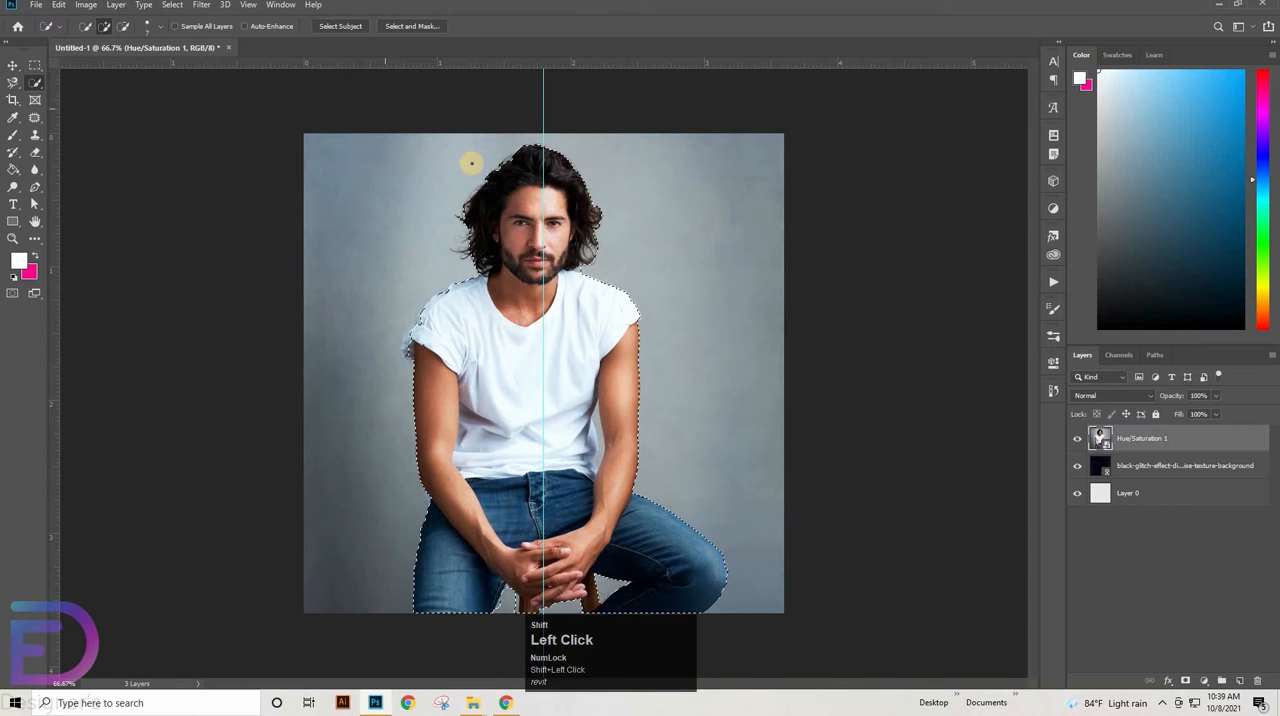
{"action": "left_click_drag", "start_coordinate": [507, 504], "coordinate": [580, 489]}
{"action": "left_click_drag", "start_coordinate": [578, 488], "coordinate": [480, 189]}
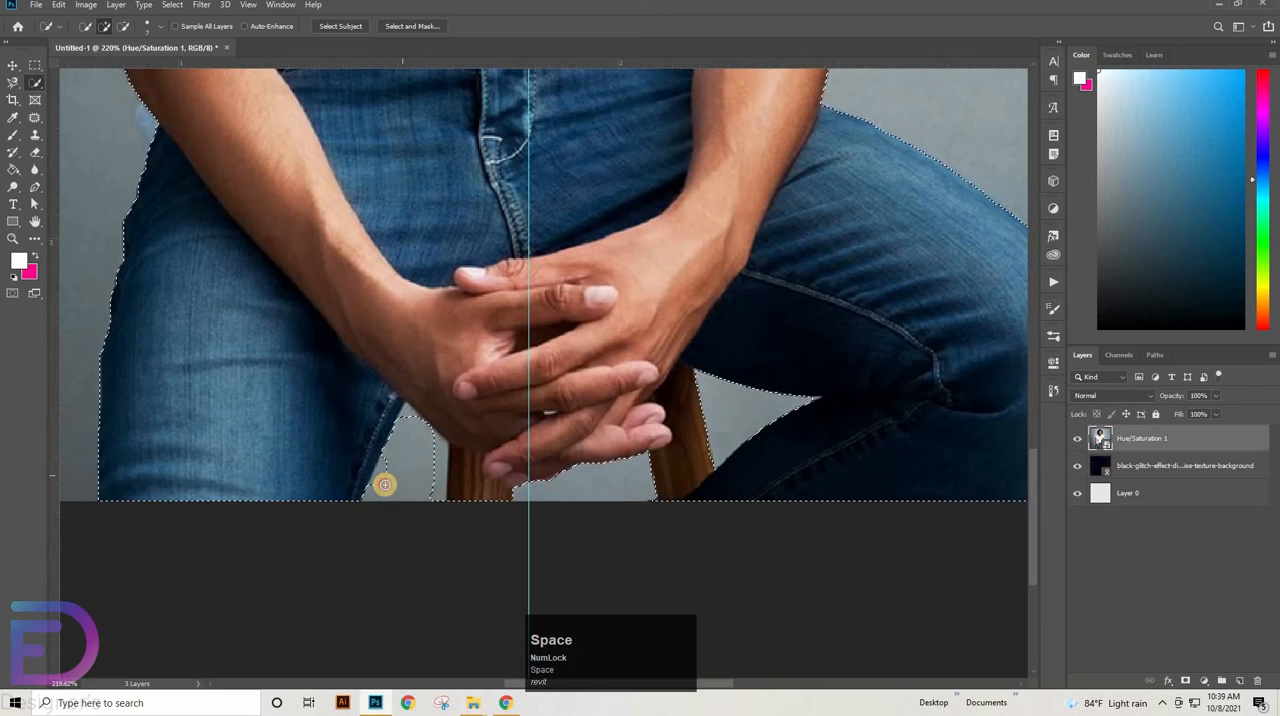
{"action": "left_click", "coordinate": [386, 485]}
{"action": "key", "text": "ctrl+z"}
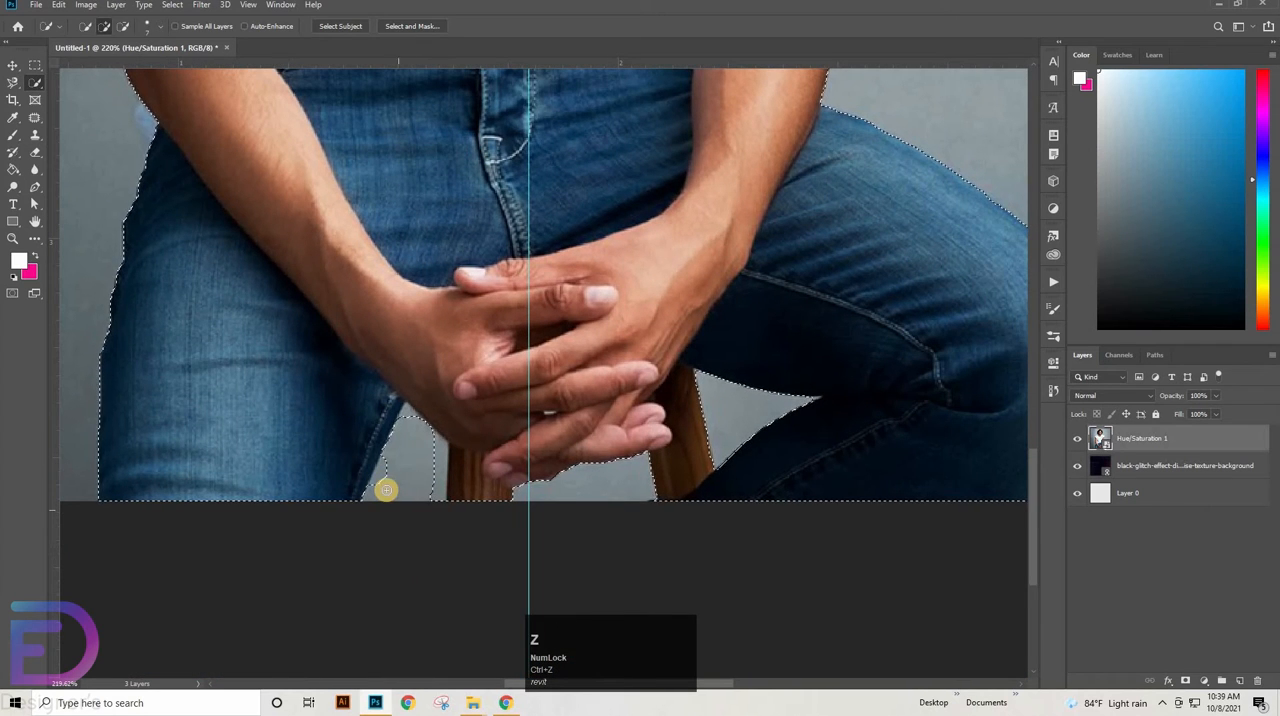
{"action": "left_click", "coordinate": [563, 528]}
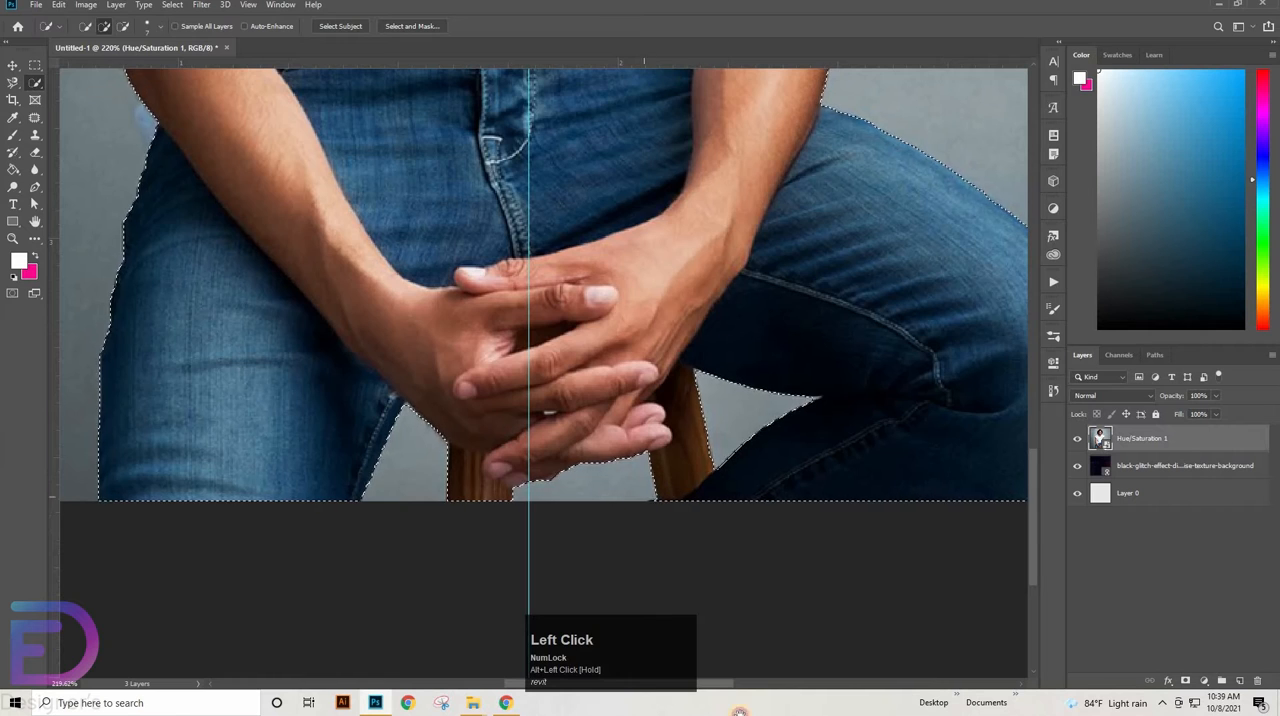
Refine the selection along the shirt edge and the narrow gap beside the arm, undoing the last stroke at the hem
{"action": "mouse_move", "coordinate": [578, 228]}
{"action": "left_mouse_down"}
{"action": "mouse_move", "coordinate": [620, 654]}
{"action": "mouse_move", "coordinate": [472, 602]}
{"action": "left_mouse_up"}
{"action": "left_click", "coordinate": [595, 245], "text": "alt"}
{"action": "mouse_move", "coordinate": [593, 247]}
{"action": "left_mouse_down"}
{"action": "mouse_move", "coordinate": [609, 342]}
{"action": "mouse_move", "coordinate": [581, 421]}
{"action": "mouse_move", "coordinate": [583, 394]}
{"action": "mouse_move", "coordinate": [553, 343]}
{"action": "mouse_move", "coordinate": [549, 354]}
{"action": "mouse_move", "coordinate": [571, 374]}
{"action": "mouse_move", "coordinate": [574, 251]}
{"action": "mouse_move", "coordinate": [560, 270]}
{"action": "mouse_move", "coordinate": [576, 245]}
{"action": "left_mouse_up"}
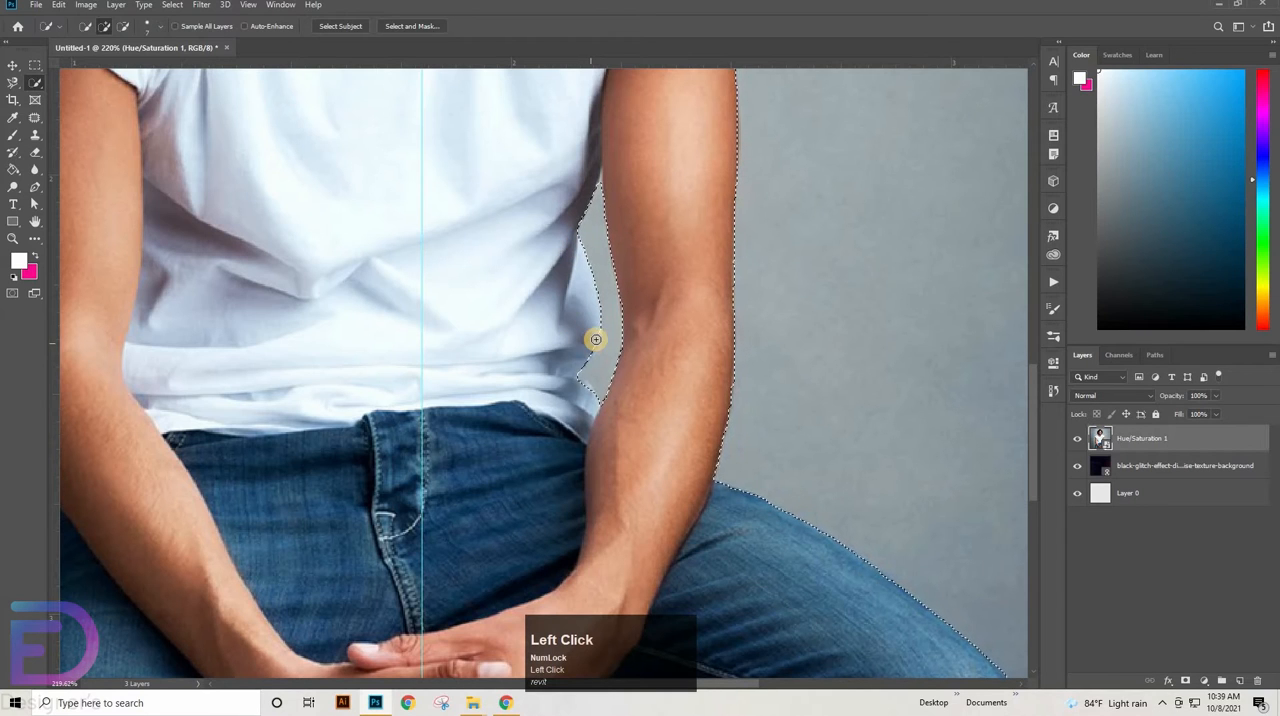
{"action": "left_click", "coordinate": [581, 387]}
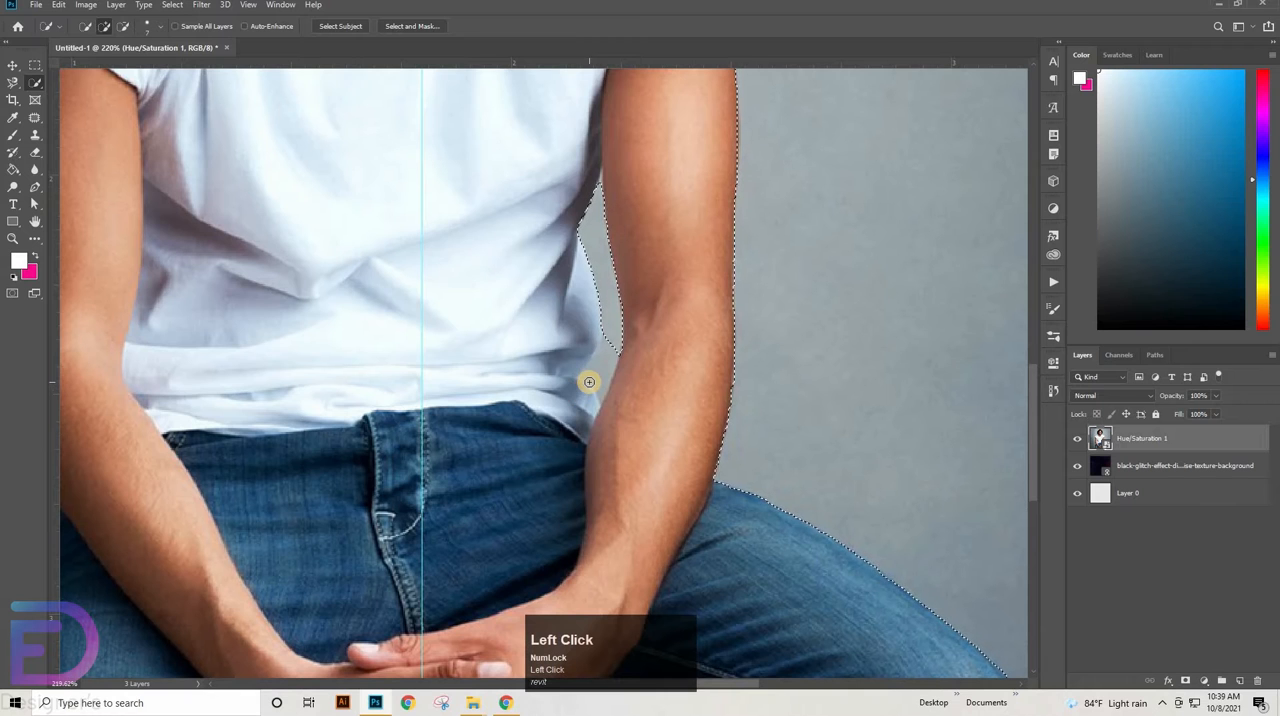
{"action": "key", "text": "ctrl+z"}
Add the rolled sleeve edge to the selection and exclude the background between the hair and the opposite shoulder
{"action": "left_click_drag", "start_coordinate": [711, 649], "coordinate": [735, 667]}
{"action": "left_click_drag", "start_coordinate": [410, 95], "coordinate": [686, 596]}
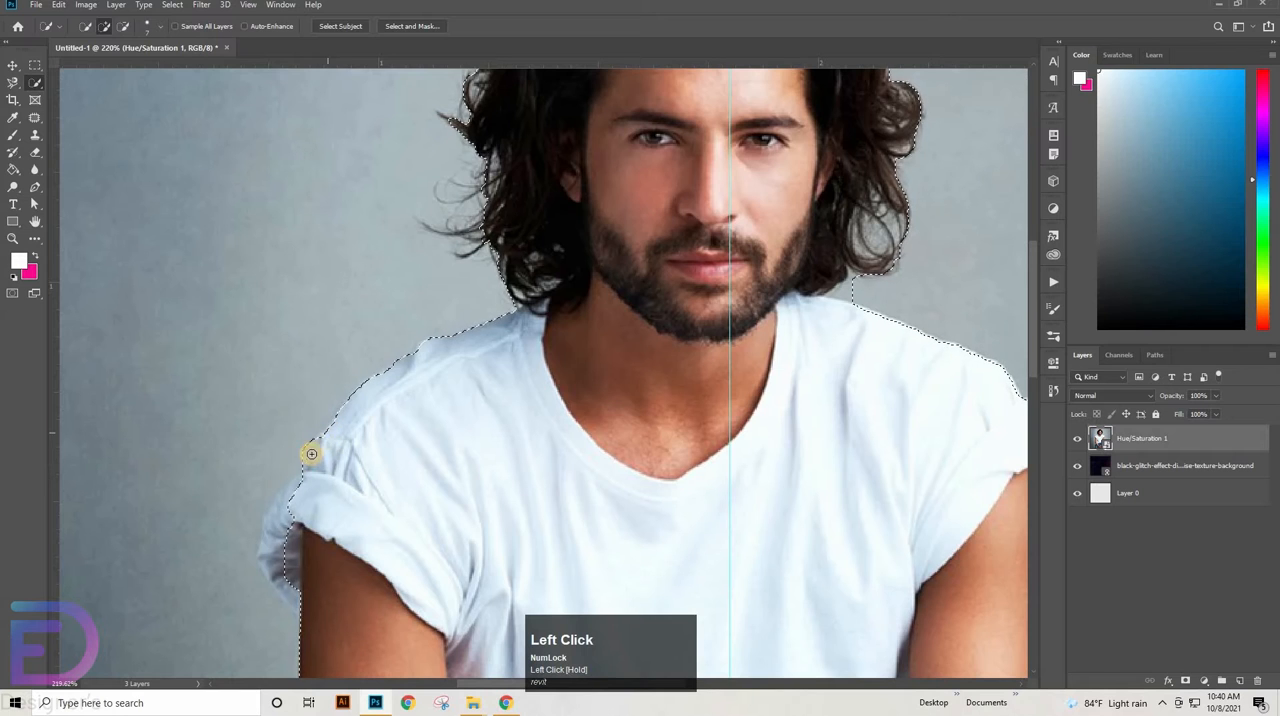
{"action": "left_click_drag", "start_coordinate": [297, 455], "coordinate": [299, 499]}
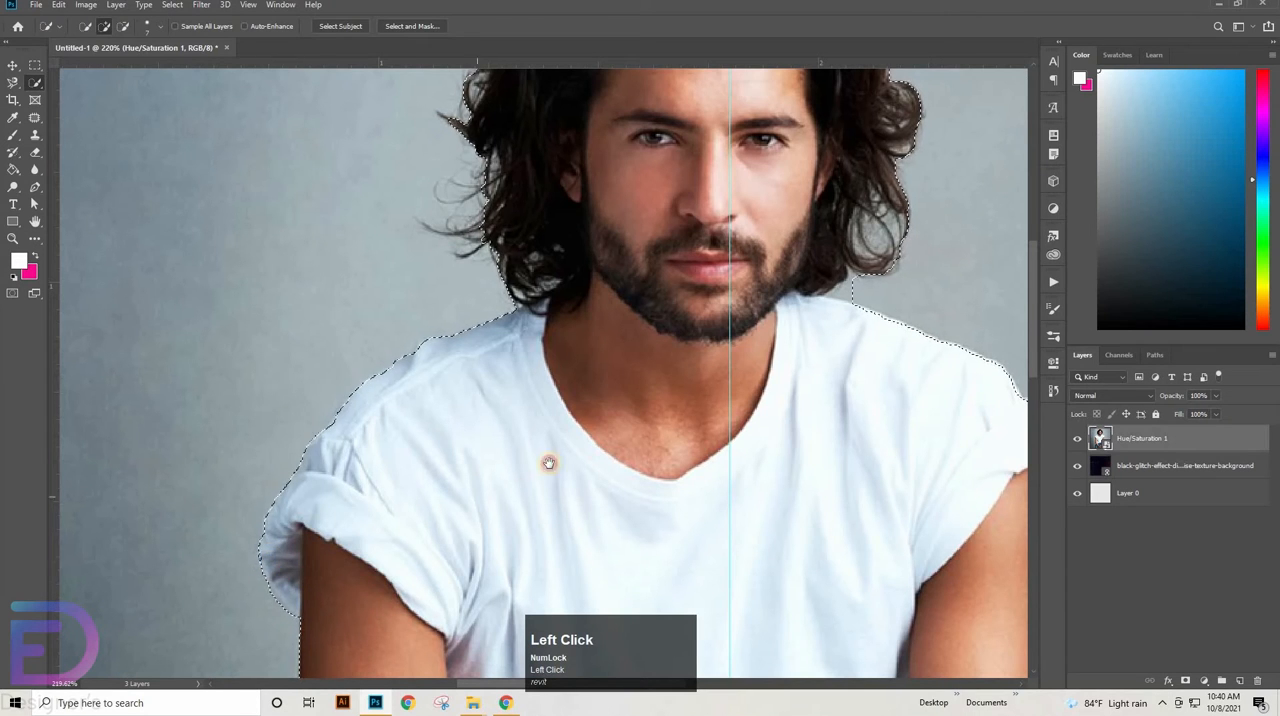
{"action": "mouse_move", "coordinate": [848, 320]}
{"action": "left_mouse_down"}
{"action": "mouse_move", "coordinate": [663, 363]}
{"action": "mouse_move", "coordinate": [653, 334]}
{"action": "left_mouse_up"}
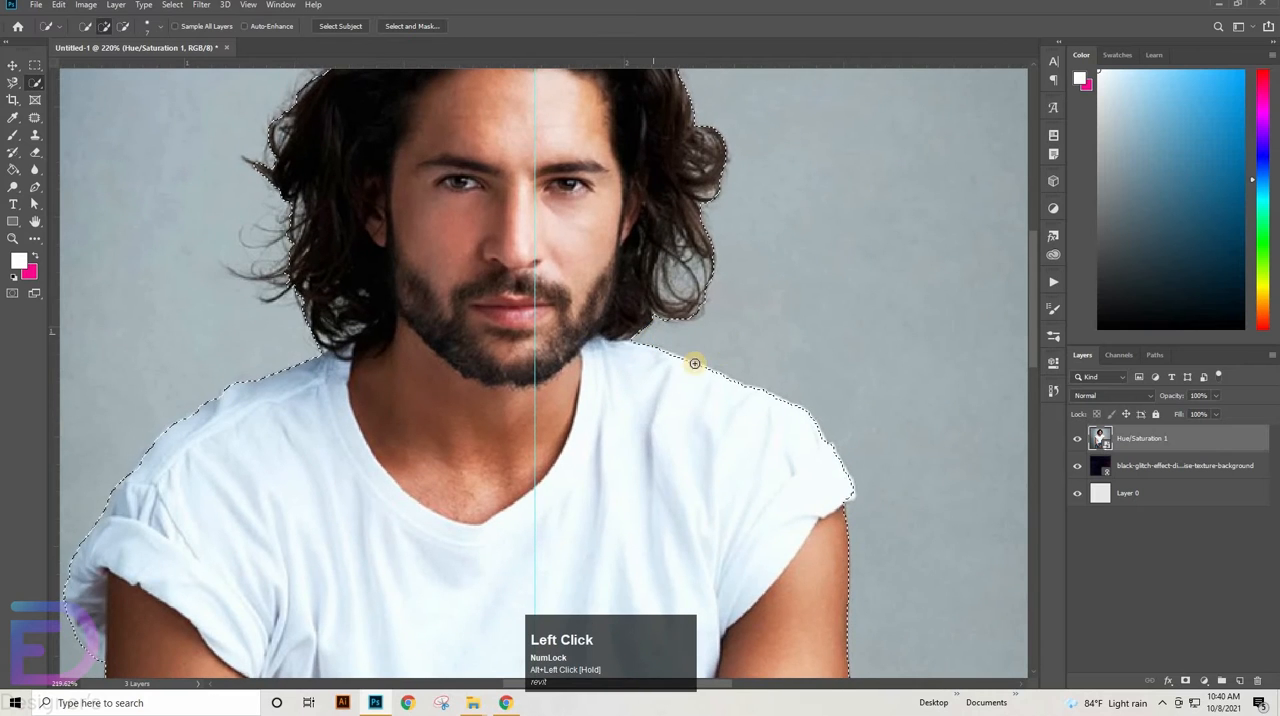
Open the selection in Select and Mask and turn on Decontaminate Colors with output to New Layer with Layer Mask
{"action": "left_click", "coordinate": [428, 27]}
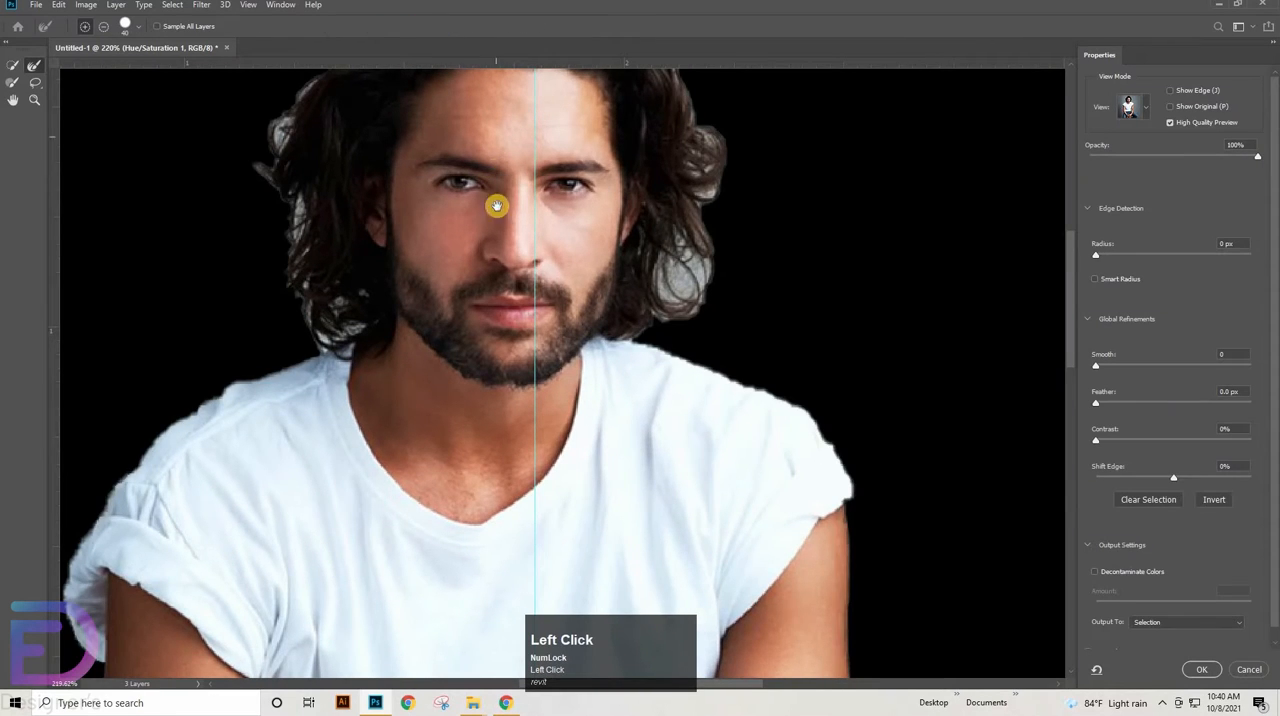
{"action": "left_click_drag", "start_coordinate": [500, 205], "coordinate": [505, 352]}
{"action": "left_click", "coordinate": [1134, 572]}
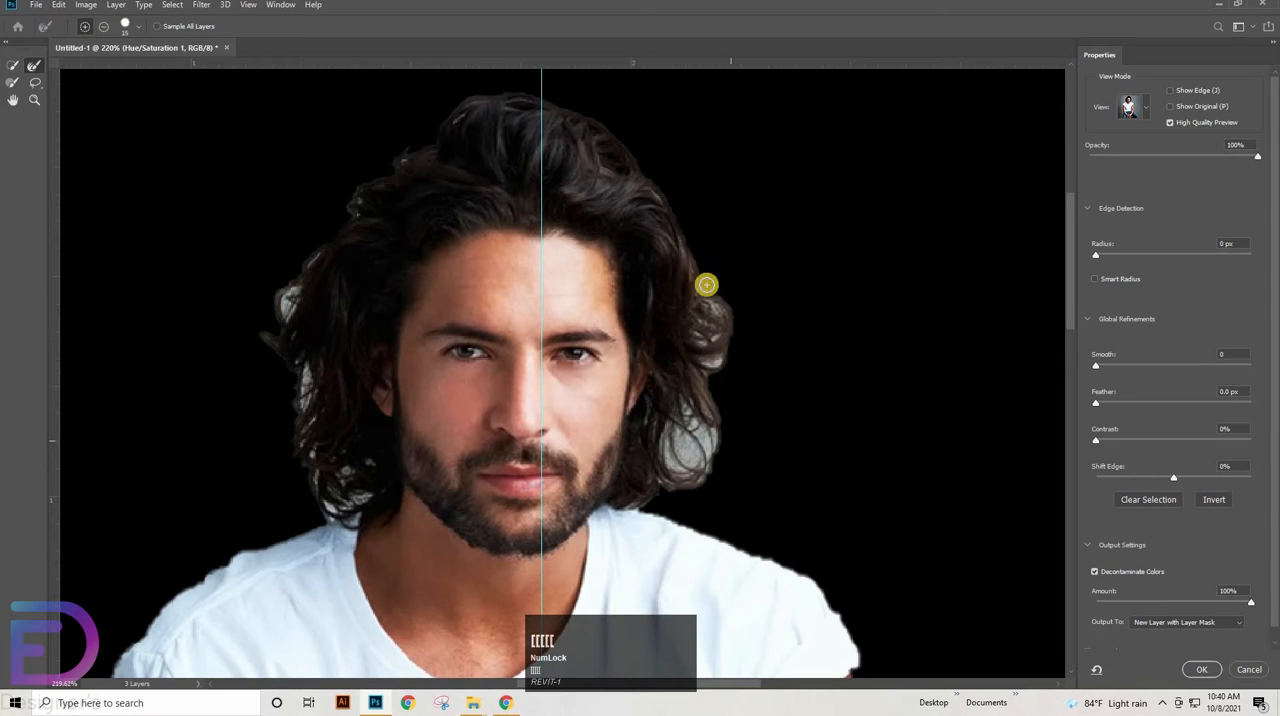
Brush along the hair on both sides of the head with a size 10 Refine Edge Brush to clean its outline
{"action": "mouse_move", "coordinate": [660, 203]}
{"action": "left_mouse_down"}
{"action": "mouse_move", "coordinate": [703, 291]}
{"action": "mouse_move", "coordinate": [692, 241]}
{"action": "left_mouse_up"}
{"action": "mouse_move", "coordinate": [736, 314]}
{"action": "left_mouse_down"}
{"action": "mouse_move", "coordinate": [706, 381]}
{"action": "mouse_move", "coordinate": [712, 354]}
{"action": "mouse_move", "coordinate": [690, 333]}
{"action": "mouse_move", "coordinate": [717, 326]}
{"action": "mouse_move", "coordinate": [707, 409]}
{"action": "mouse_move", "coordinate": [720, 441]}
{"action": "mouse_move", "coordinate": [723, 426]}
{"action": "mouse_move", "coordinate": [686, 490]}
{"action": "mouse_move", "coordinate": [716, 419]}
{"action": "mouse_move", "coordinate": [692, 447]}
{"action": "mouse_move", "coordinate": [693, 429]}
{"action": "mouse_move", "coordinate": [678, 469]}
{"action": "mouse_move", "coordinate": [692, 399]}
{"action": "mouse_move", "coordinate": [676, 439]}
{"action": "mouse_move", "coordinate": [670, 422]}
{"action": "mouse_move", "coordinate": [667, 484]}
{"action": "mouse_move", "coordinate": [692, 494]}
{"action": "mouse_move", "coordinate": [620, 504]}
{"action": "mouse_move", "coordinate": [694, 505]}
{"action": "mouse_move", "coordinate": [605, 515]}
{"action": "mouse_move", "coordinate": [754, 507]}
{"action": "left_mouse_up"}
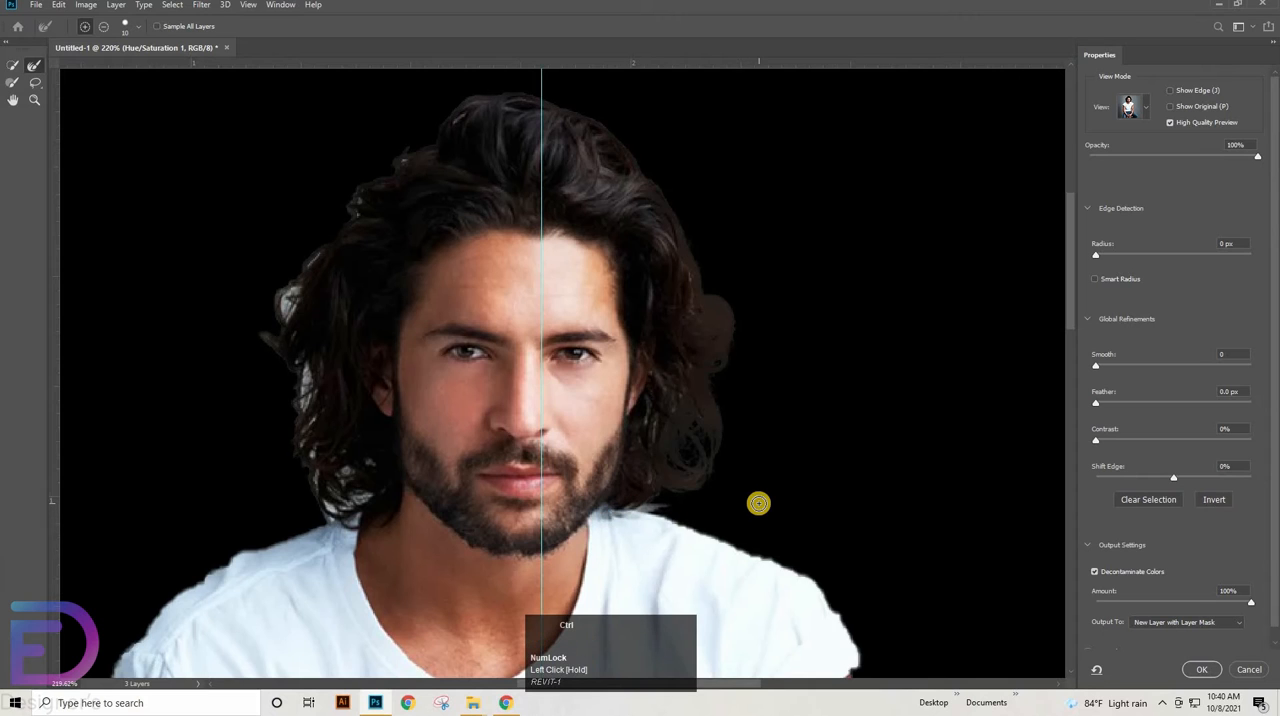
{"action": "key", "text": "ctrl+z"}
{"action": "mouse_move", "coordinate": [686, 434]}
{"action": "left_mouse_down"}
{"action": "mouse_move", "coordinate": [691, 406]}
{"action": "mouse_move", "coordinate": [674, 497]}
{"action": "mouse_move", "coordinate": [781, 517]}
{"action": "left_mouse_up"}
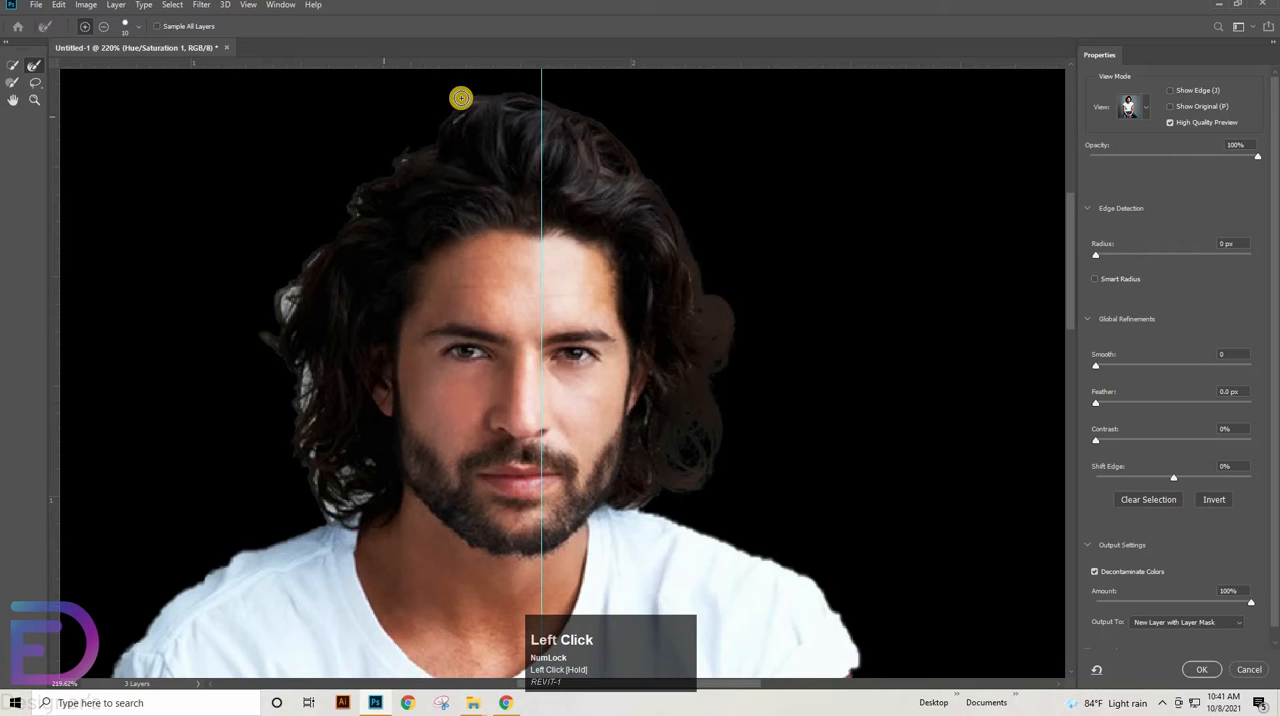
{"action": "mouse_move", "coordinate": [392, 165]}
{"action": "left_mouse_down"}
{"action": "mouse_move", "coordinate": [348, 201]}
{"action": "mouse_move", "coordinate": [287, 288]}
{"action": "mouse_move", "coordinate": [271, 321]}
{"action": "mouse_move", "coordinate": [290, 305]}
{"action": "mouse_move", "coordinate": [278, 366]}
{"action": "mouse_move", "coordinate": [262, 335]}
{"action": "mouse_move", "coordinate": [312, 382]}
{"action": "mouse_move", "coordinate": [298, 379]}
{"action": "mouse_move", "coordinate": [299, 493]}
{"action": "mouse_move", "coordinate": [312, 475]}
{"action": "mouse_move", "coordinate": [326, 520]}
{"action": "mouse_move", "coordinate": [369, 492]}
{"action": "mouse_move", "coordinate": [353, 503]}
{"action": "mouse_move", "coordinate": [336, 473]}
{"action": "mouse_move", "coordinate": [368, 460]}
{"action": "mouse_move", "coordinate": [382, 481]}
{"action": "mouse_move", "coordinate": [315, 521]}
{"action": "left_mouse_up"}
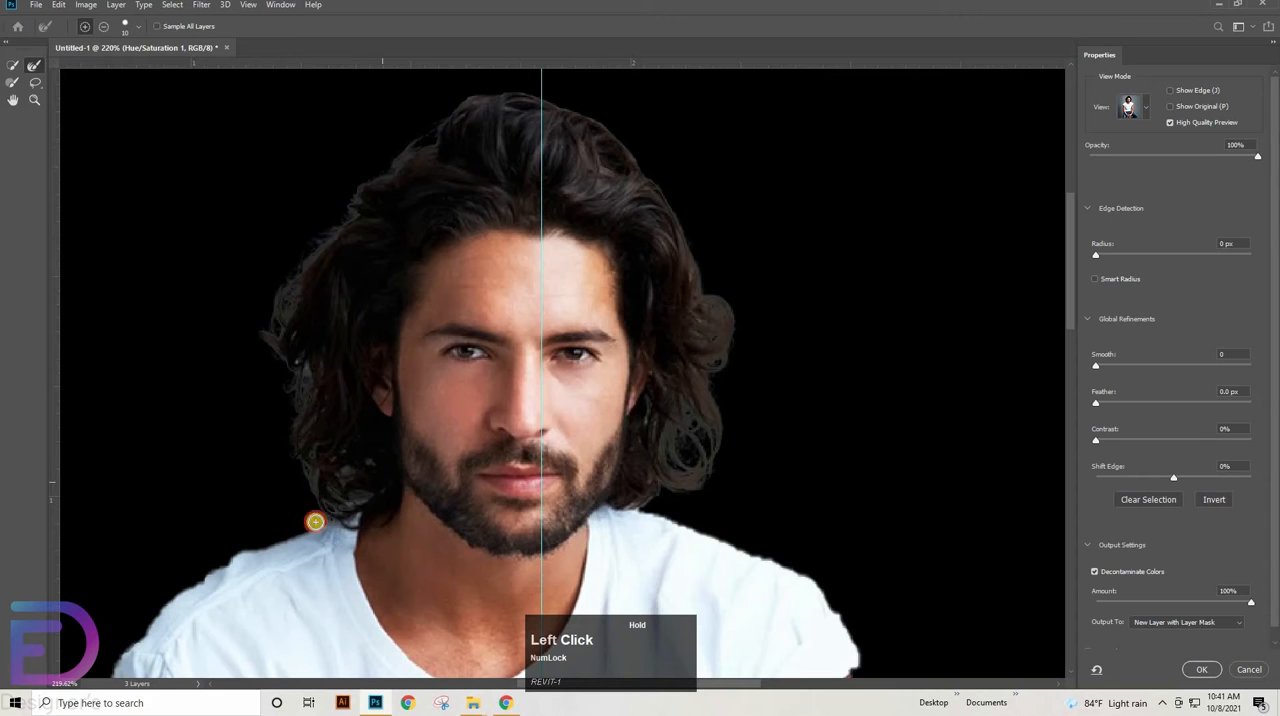
{"action": "left_click_drag", "start_coordinate": [300, 376], "coordinate": [294, 366]}
{"action": "left_click", "coordinate": [281, 351]}
Refine the mask edges around the gaps between the jeans, hands and stool legs with the Refine Edge Brush
{"action": "key", "text": "space"}
{"action": "left_click_drag", "start_coordinate": [509, 545], "coordinate": [580, 303]}
{"action": "left_click_drag", "start_coordinate": [497, 642], "coordinate": [469, 371]}
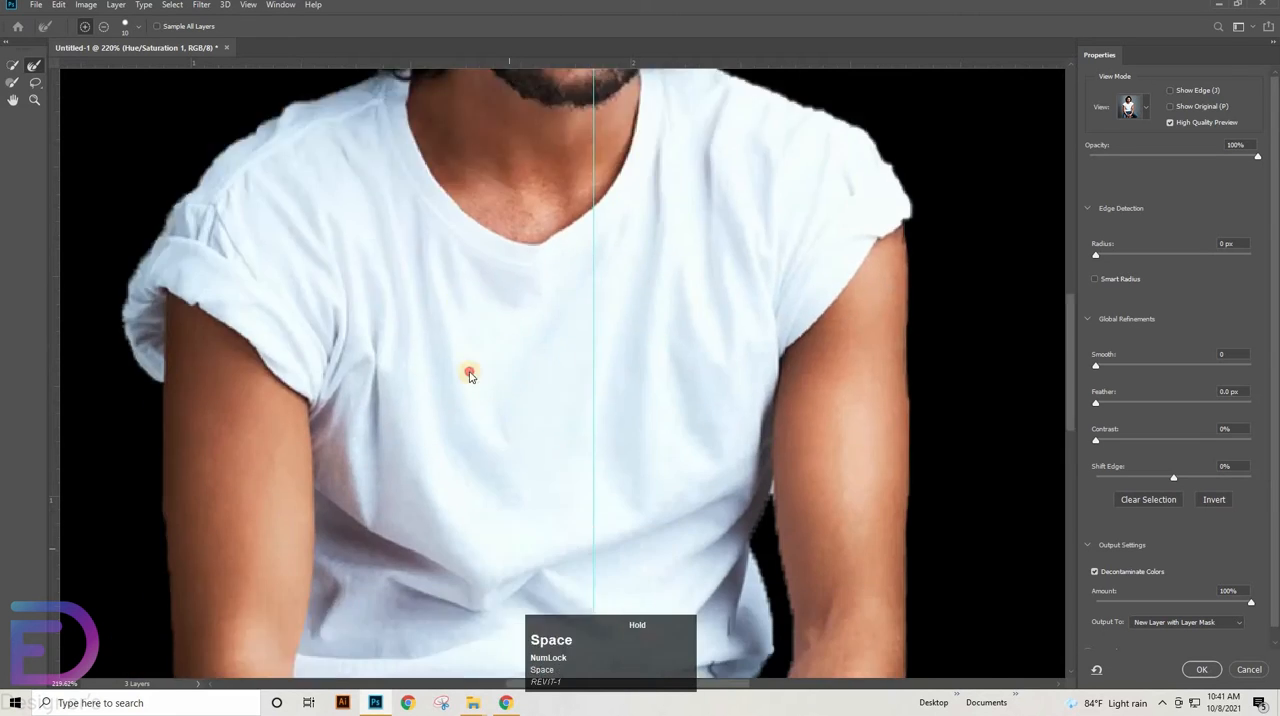
{"action": "mouse_move", "coordinate": [715, 454]}
{"action": "left_mouse_down"}
{"action": "mouse_move", "coordinate": [616, 169]}
{"action": "mouse_move", "coordinate": [669, 140]}
{"action": "left_mouse_up"}
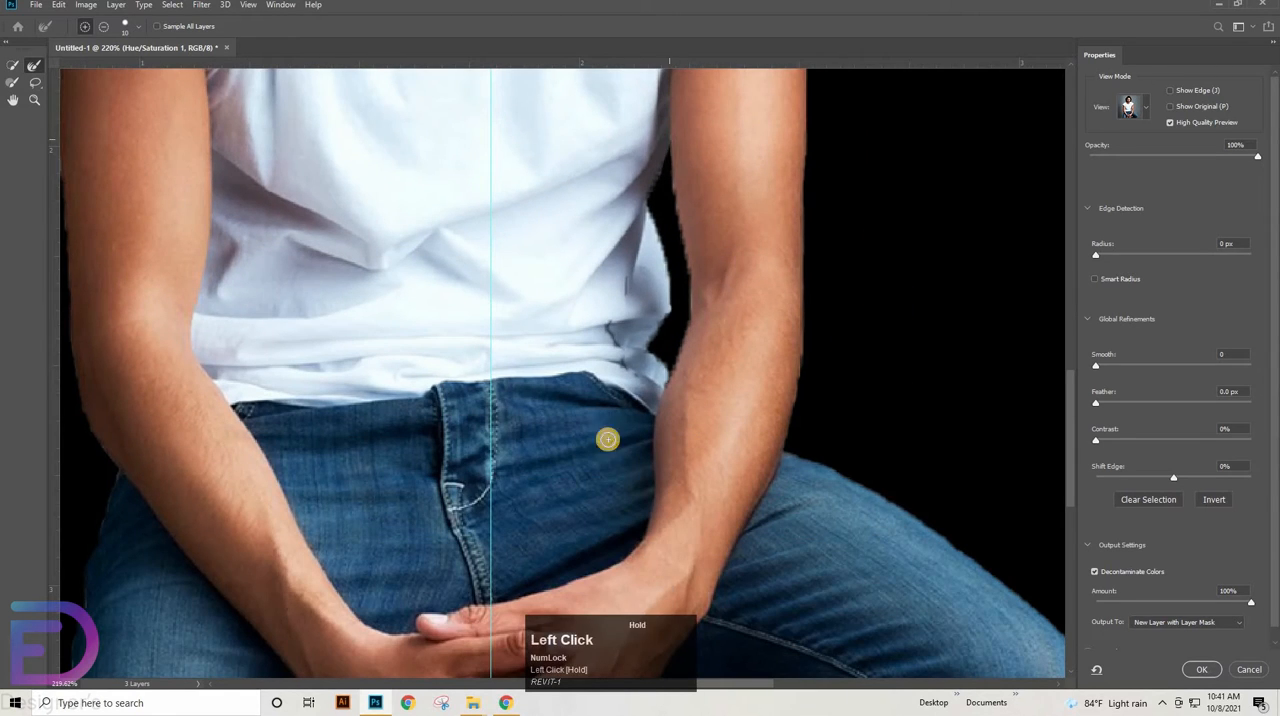
{"action": "key", "text": "space"}
{"action": "left_click_drag", "start_coordinate": [585, 600], "coordinate": [570, 131]}
{"action": "left_click_drag", "start_coordinate": [777, 275], "coordinate": [748, 301]}
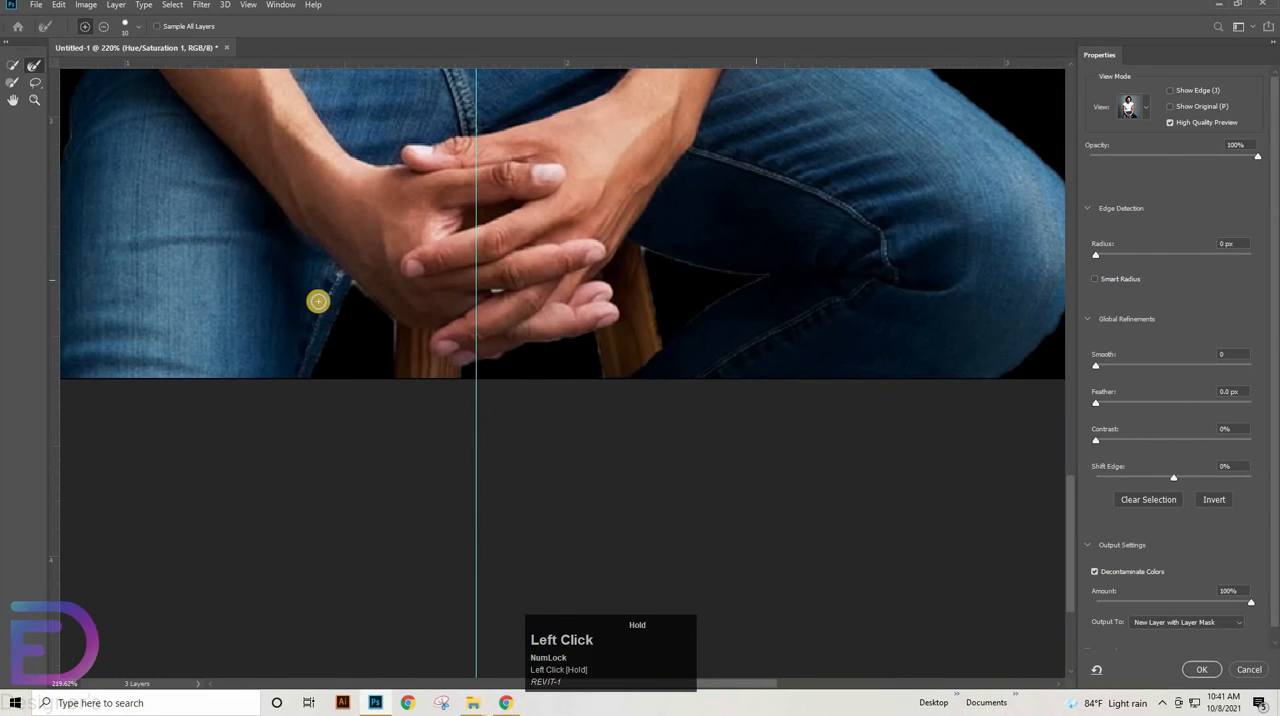
{"action": "mouse_move", "coordinate": [319, 301]}
{"action": "left_mouse_down"}
{"action": "mouse_move", "coordinate": [355, 279]}
{"action": "mouse_move", "coordinate": [355, 291]}
{"action": "left_mouse_up"}
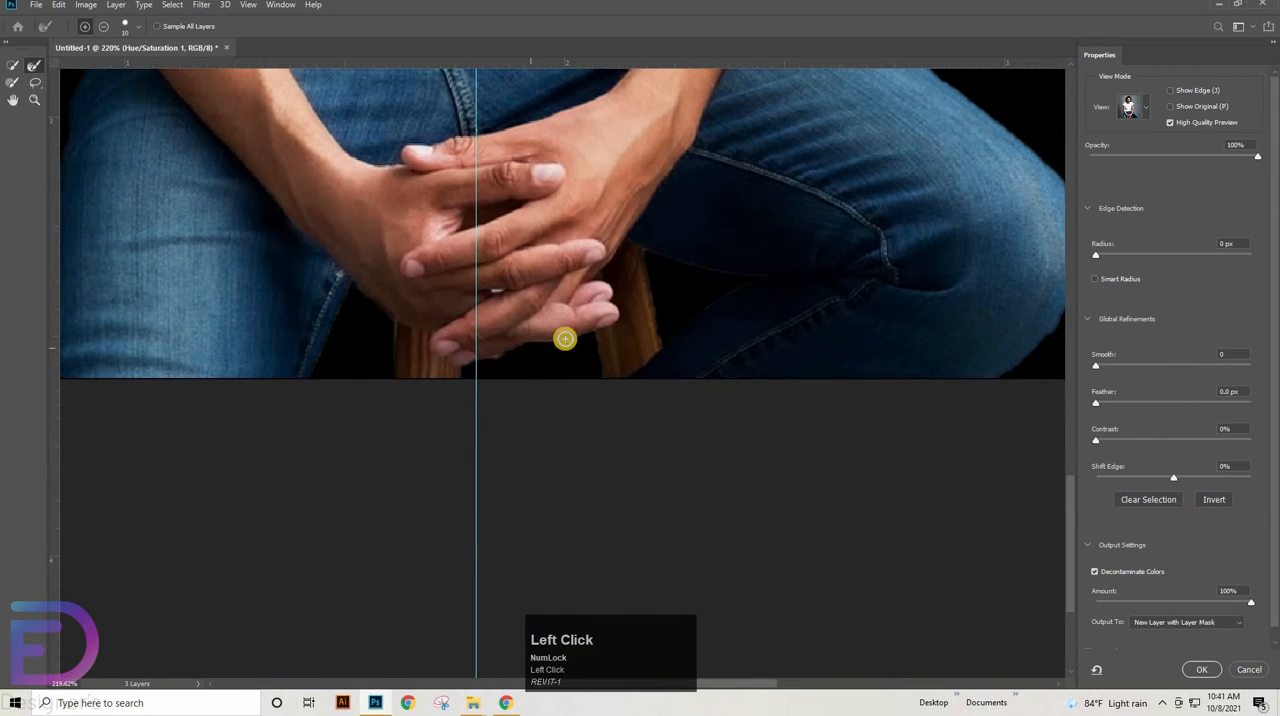
{"action": "left_click_drag", "start_coordinate": [473, 378], "coordinate": [473, 390]}
Set the mask refinement to Radius 1 px, Smooth 2 and Feather 0.1 px and output the cutout as a masked layer
{"action": "key", "text": "ctrl+space"}
{"action": "left_click_drag", "start_coordinate": [737, 296], "coordinate": [697, 308]}
{"action": "key", "text": "space"}
{"action": "left_click_drag", "start_coordinate": [720, 240], "coordinate": [661, 628]}
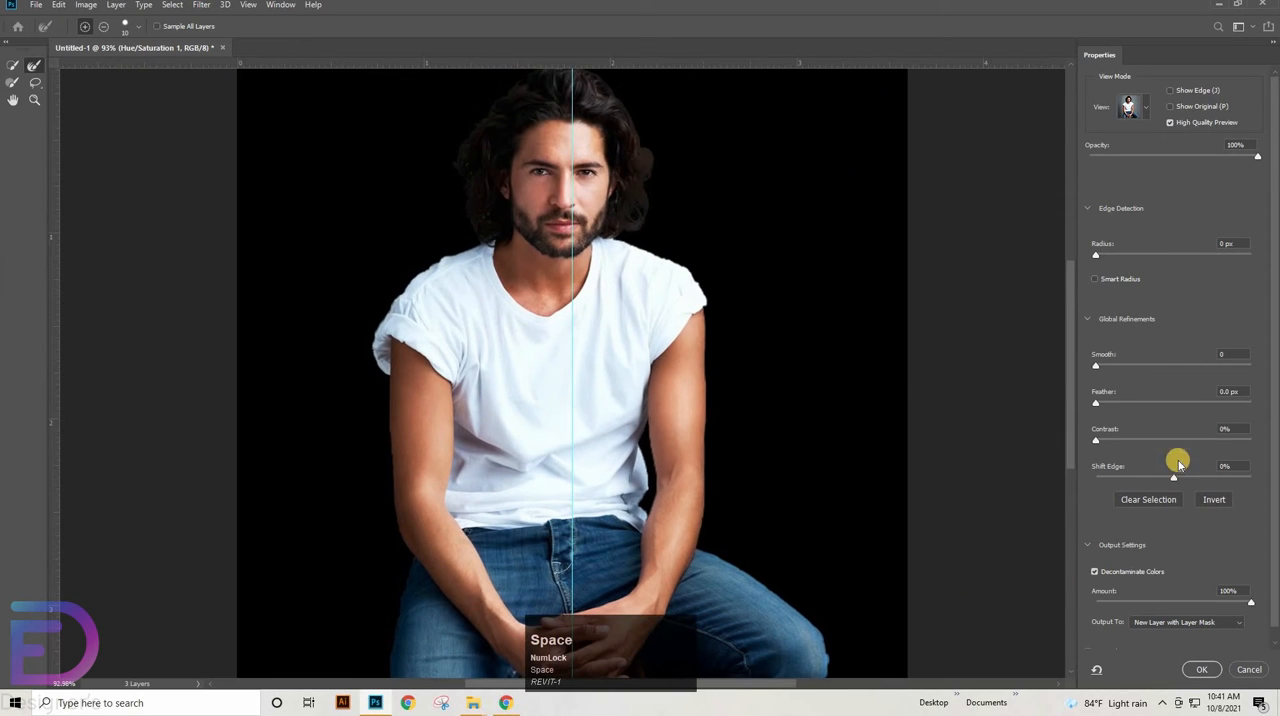
{"action": "key", "text": "Up"}
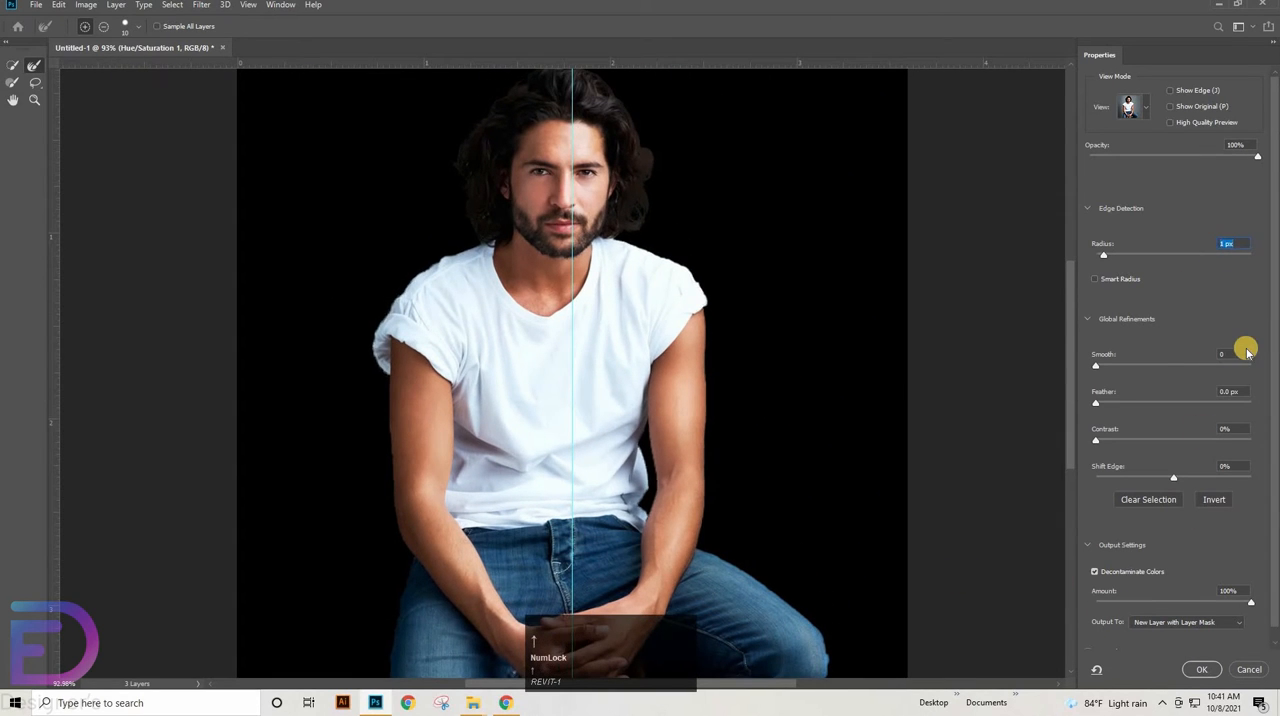
{"action": "left_click", "coordinate": [1234, 350]}
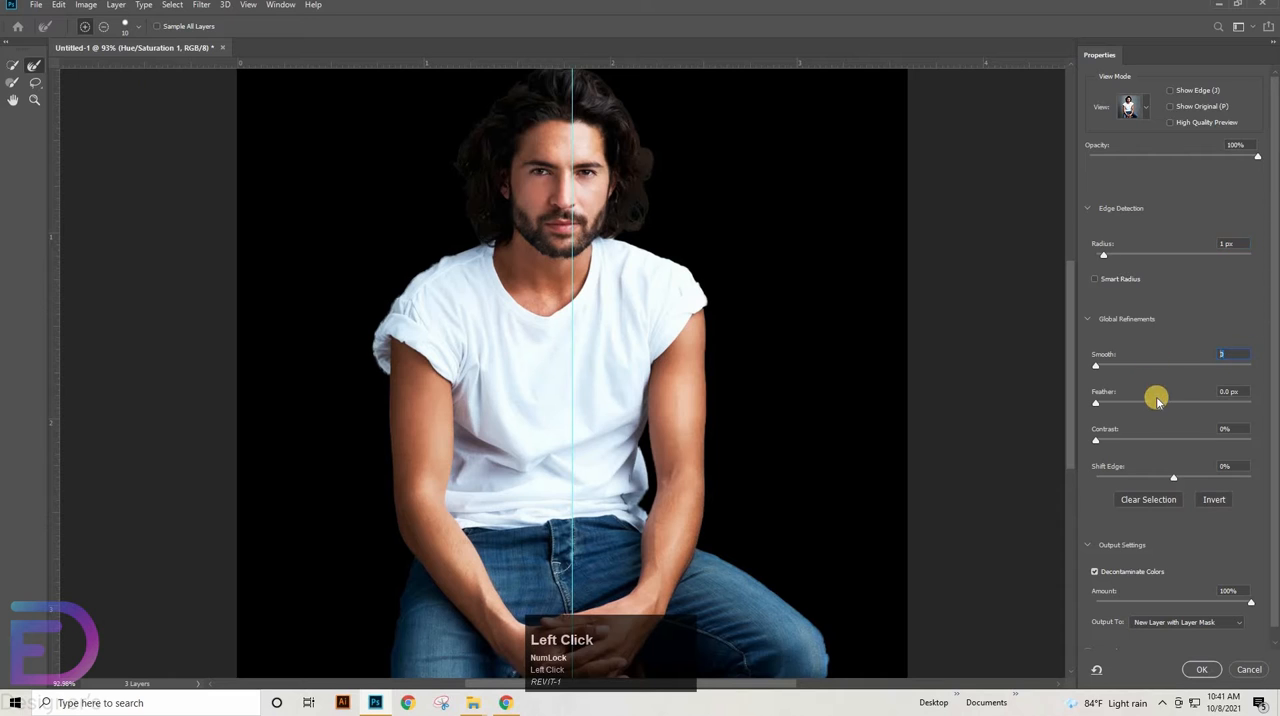
{"action": "key", "text": "Up"}
{"action": "left_click", "coordinate": [1246, 389]}
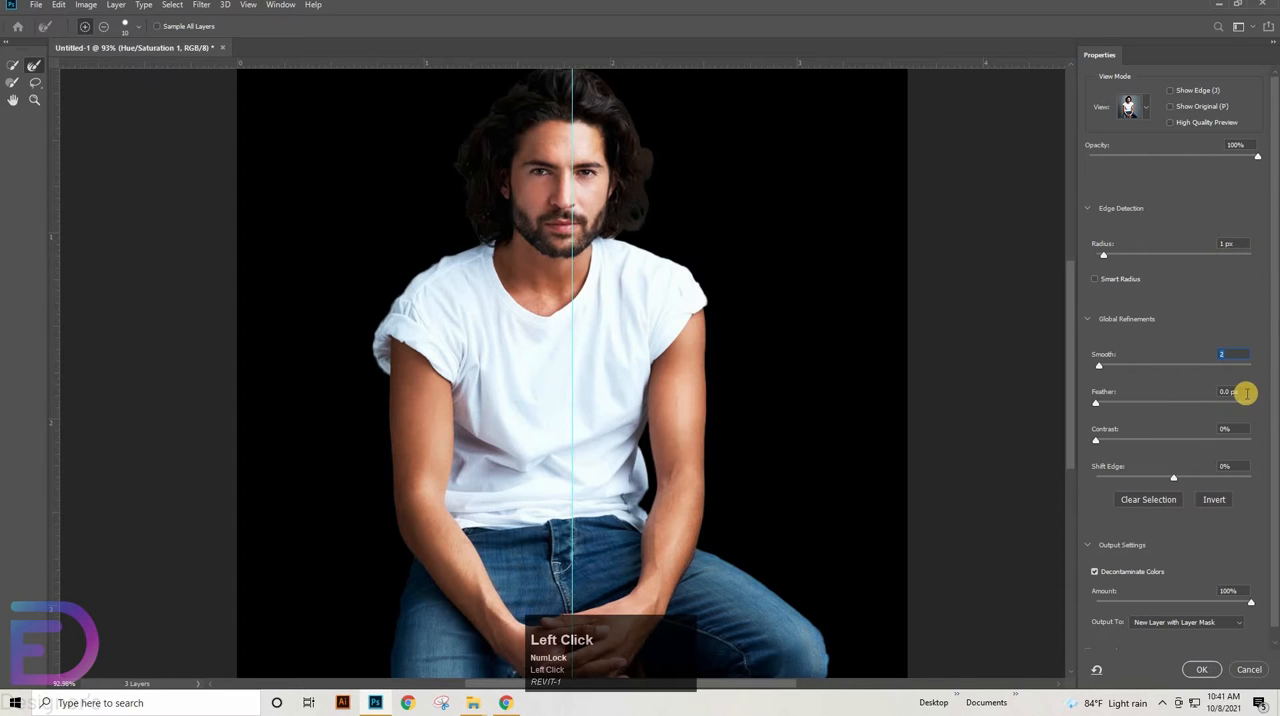
{"action": "key", "text": "Up"}
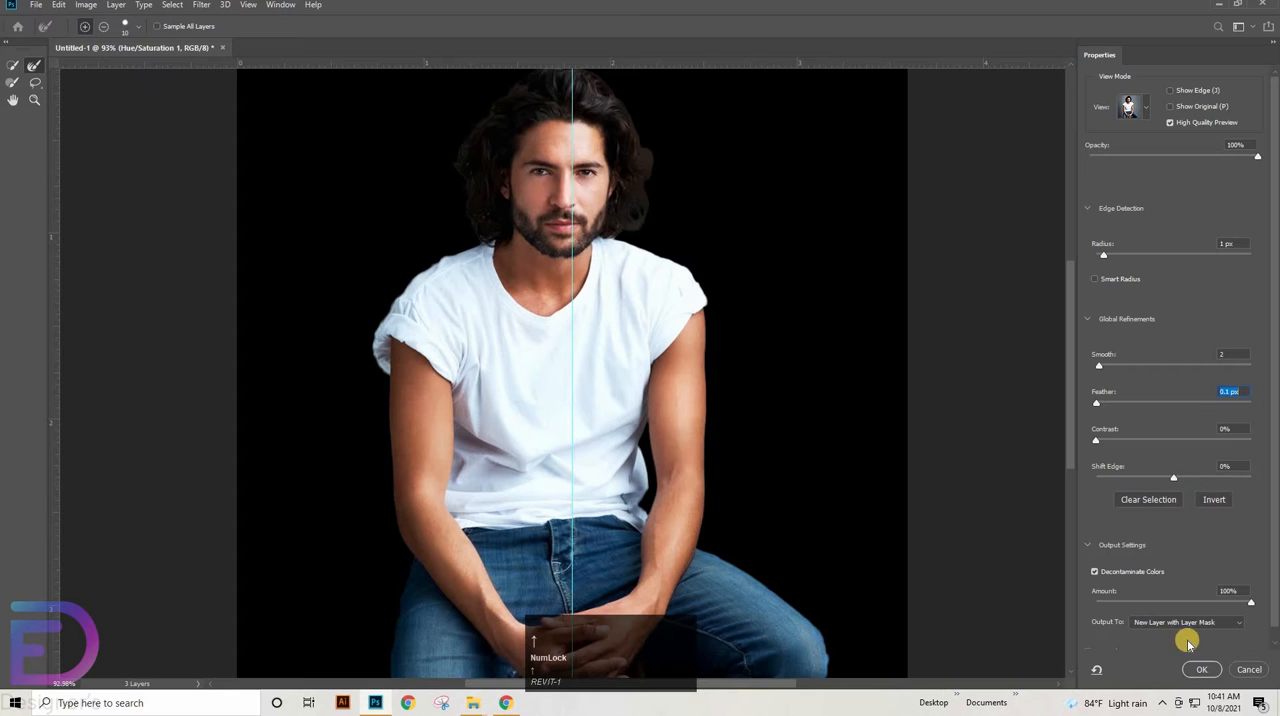
{"action": "key", "text": "Up"}
{"action": "left_click", "coordinate": [1190, 671]}
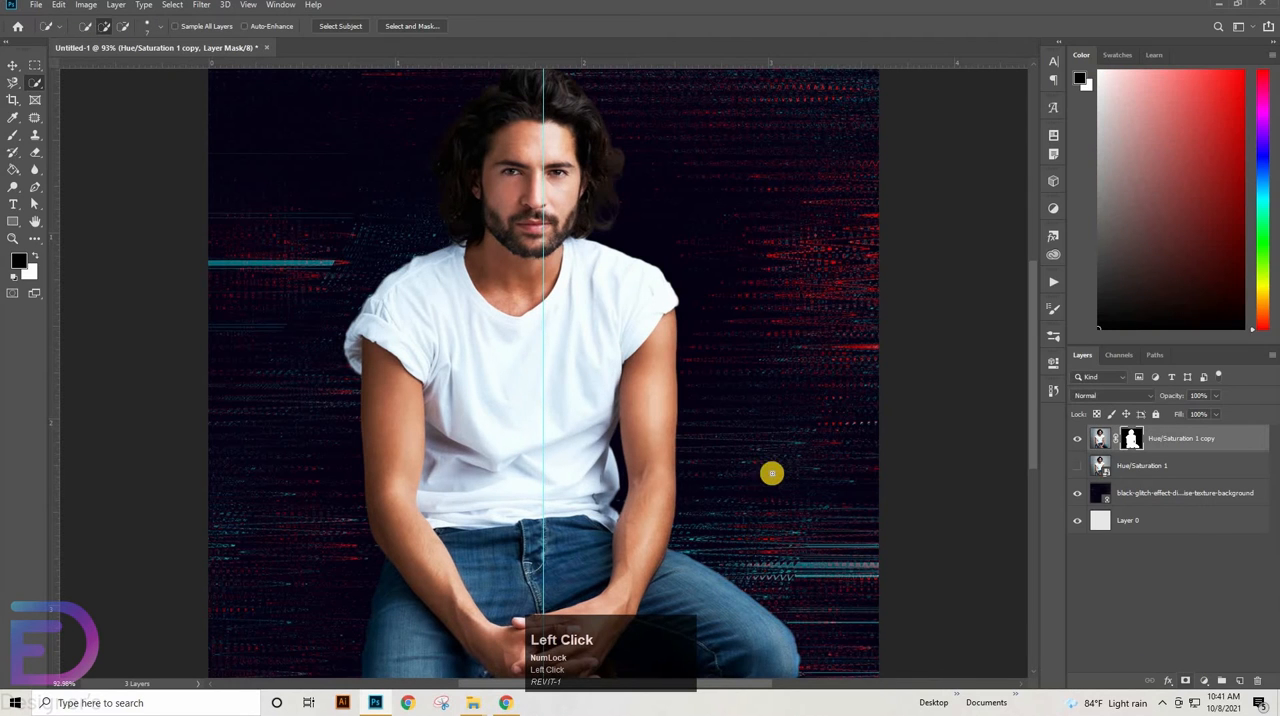
Delete the hidden original Hue/Saturation 1 layer beneath the masked cutout
{"action": "left_click_drag", "start_coordinate": [795, 379], "coordinate": [785, 387]}
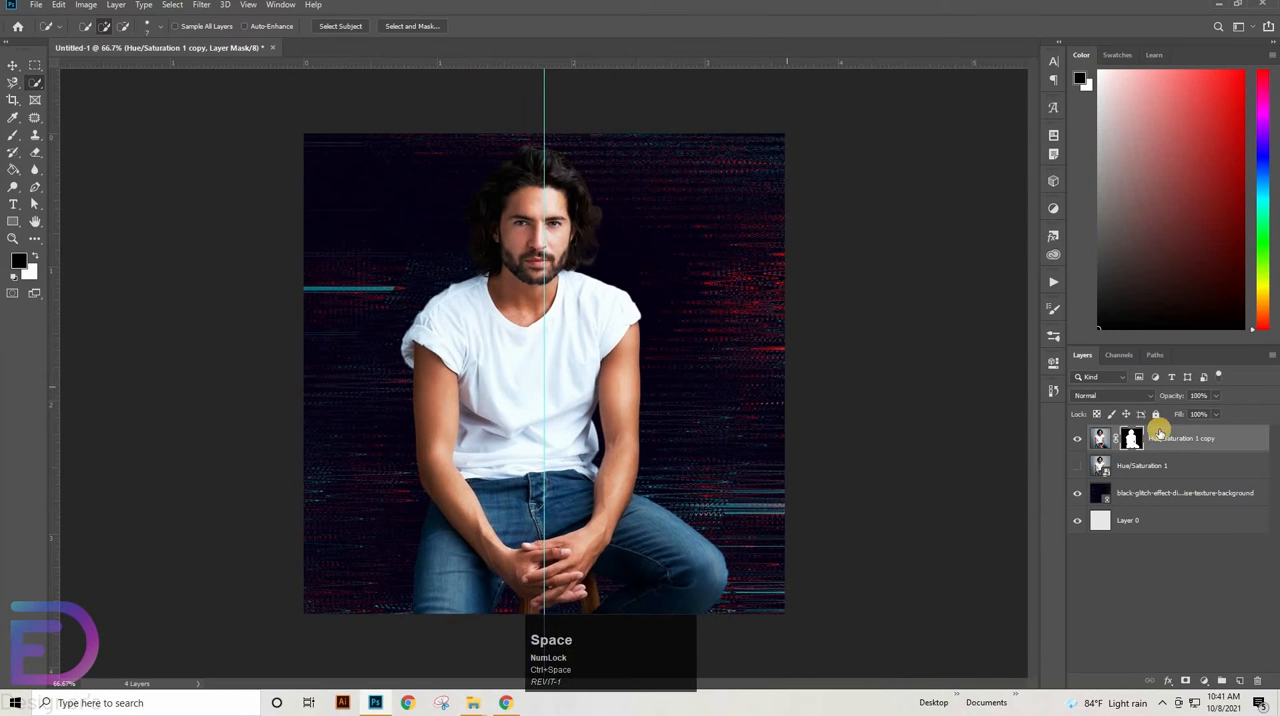
{"action": "left_click", "coordinate": [1120, 470]}
{"action": "key", "text": "Delete"}
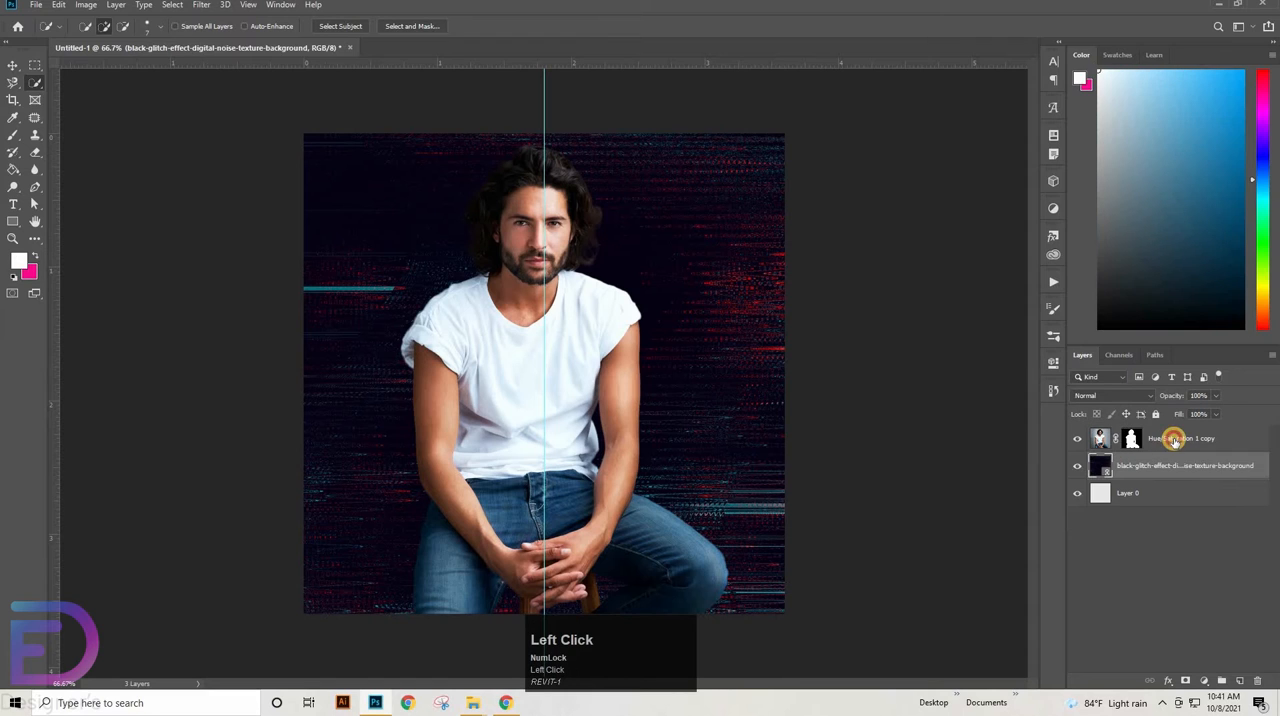
Add a linear Gradient fill layer above the man's cutout layer with its angle set to 0°
{"action": "left_click", "coordinate": [1175, 441]}
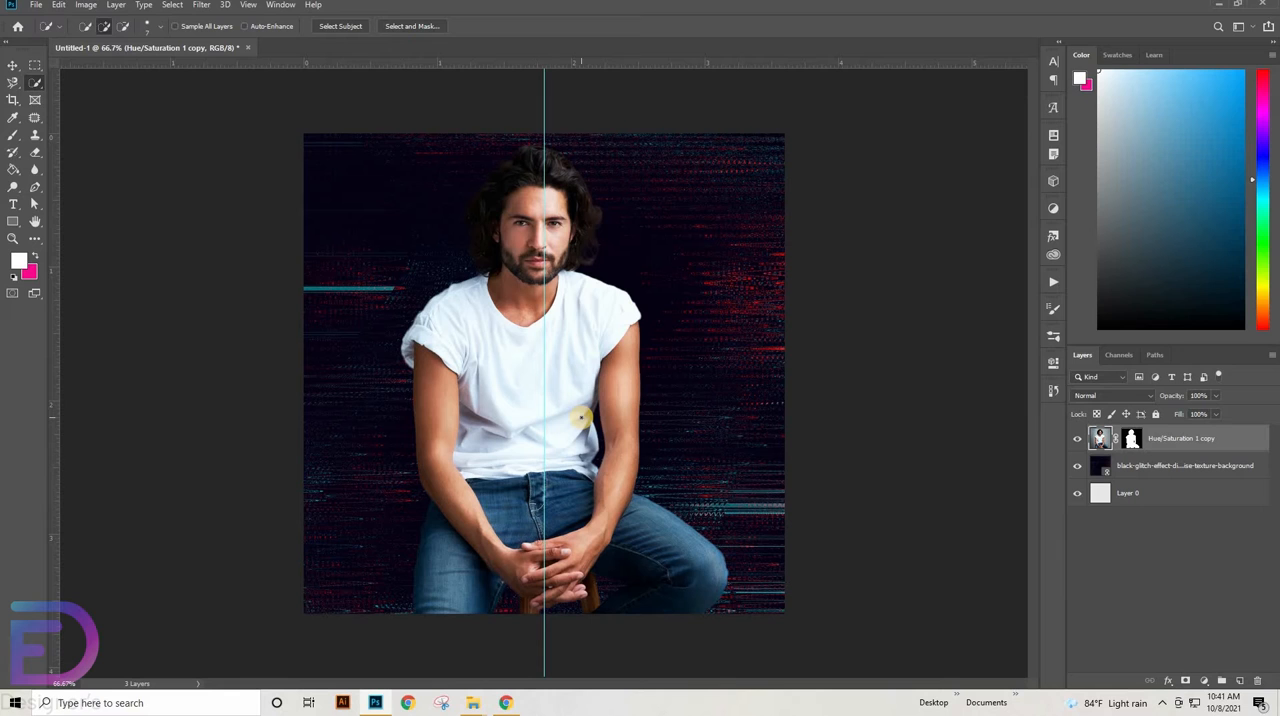
{"action": "left_click", "coordinate": [1204, 681]}
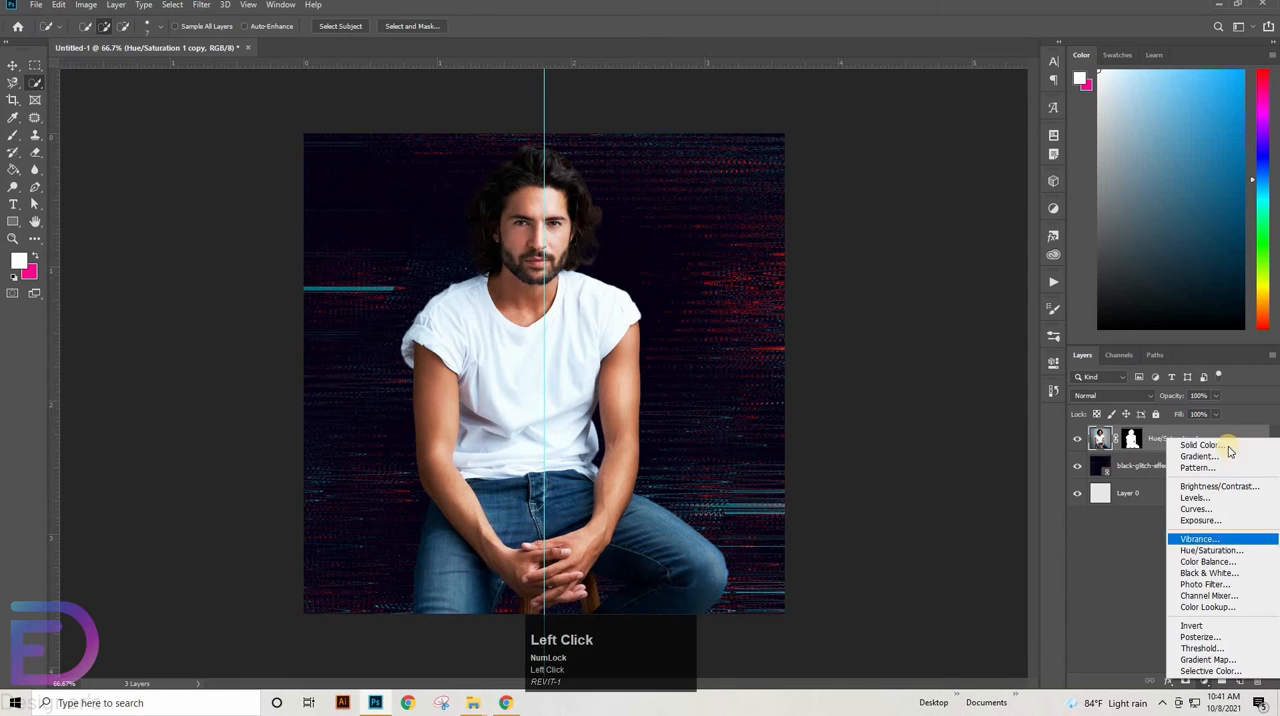
{"action": "left_click", "coordinate": [1208, 453]}
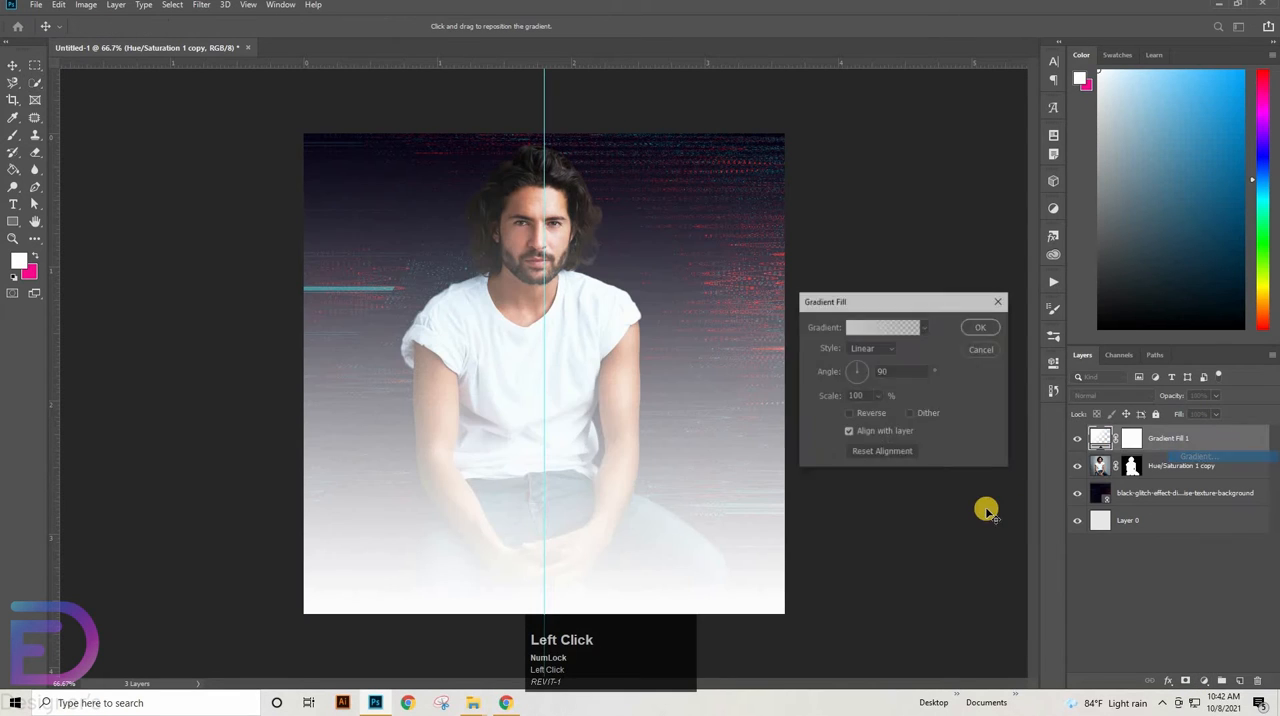
{"action": "left_click", "coordinate": [884, 371]}
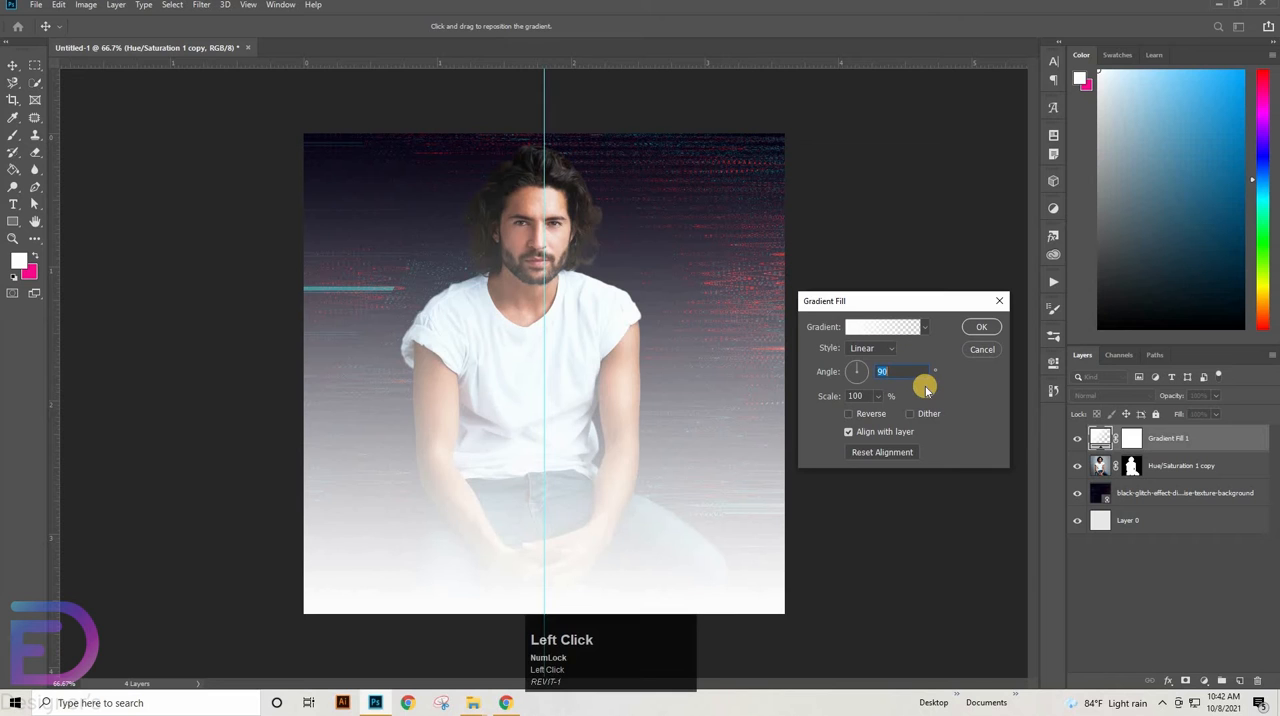
{"action": "type", "text": "0"}
Change the gradient's starting colour stop to pink d42b88
{"action": "left_click", "coordinate": [901, 327]}
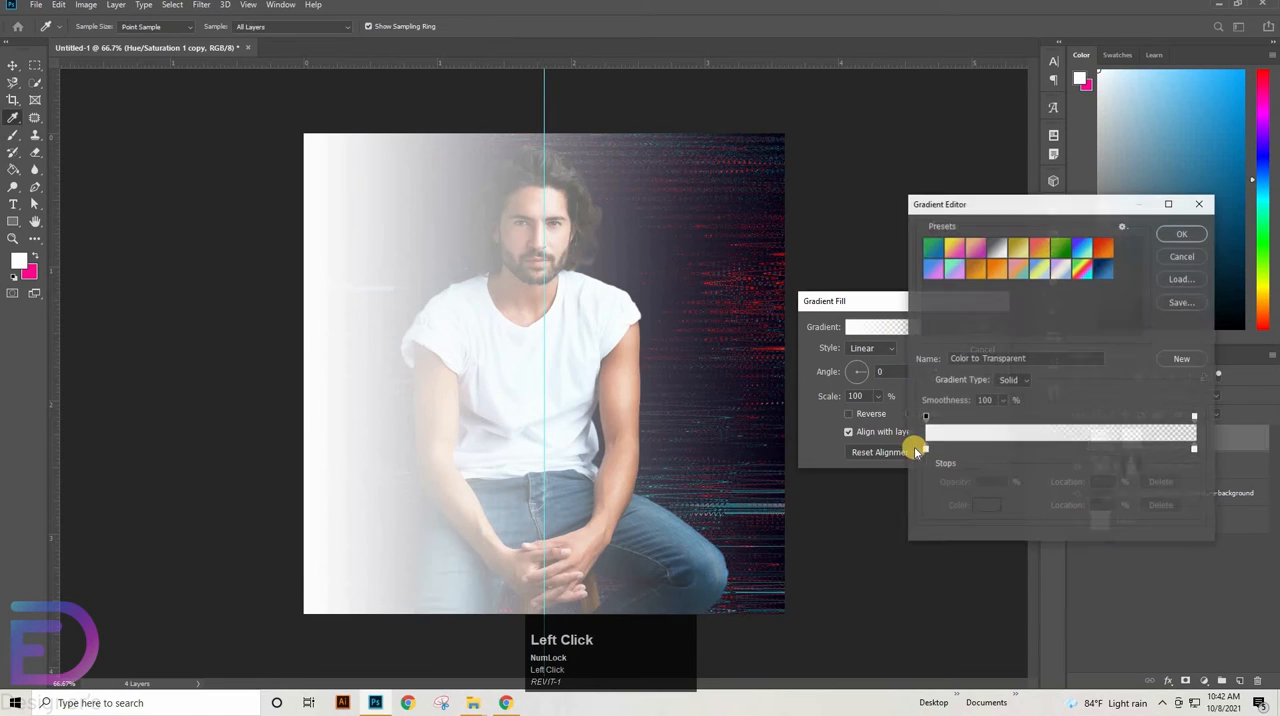
{"action": "left_click", "coordinate": [924, 449]}
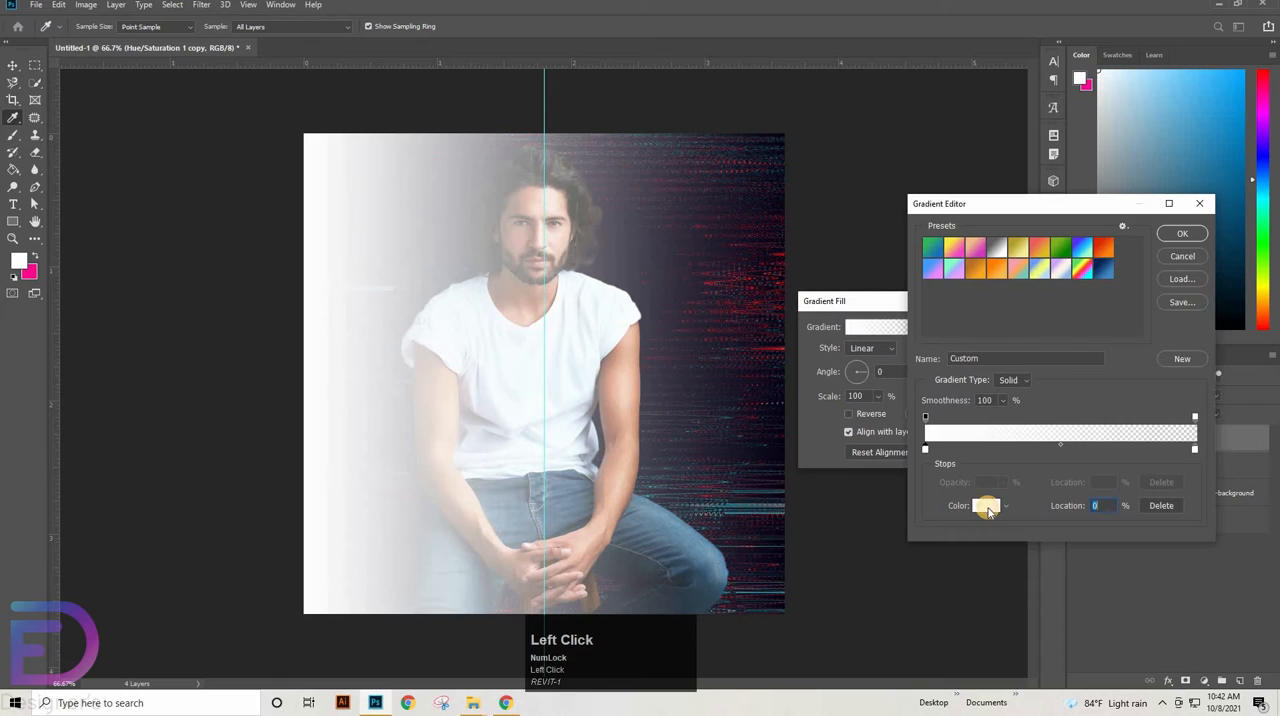
{"action": "left_click", "coordinate": [987, 507]}
{"action": "left_click", "coordinate": [1062, 505]}
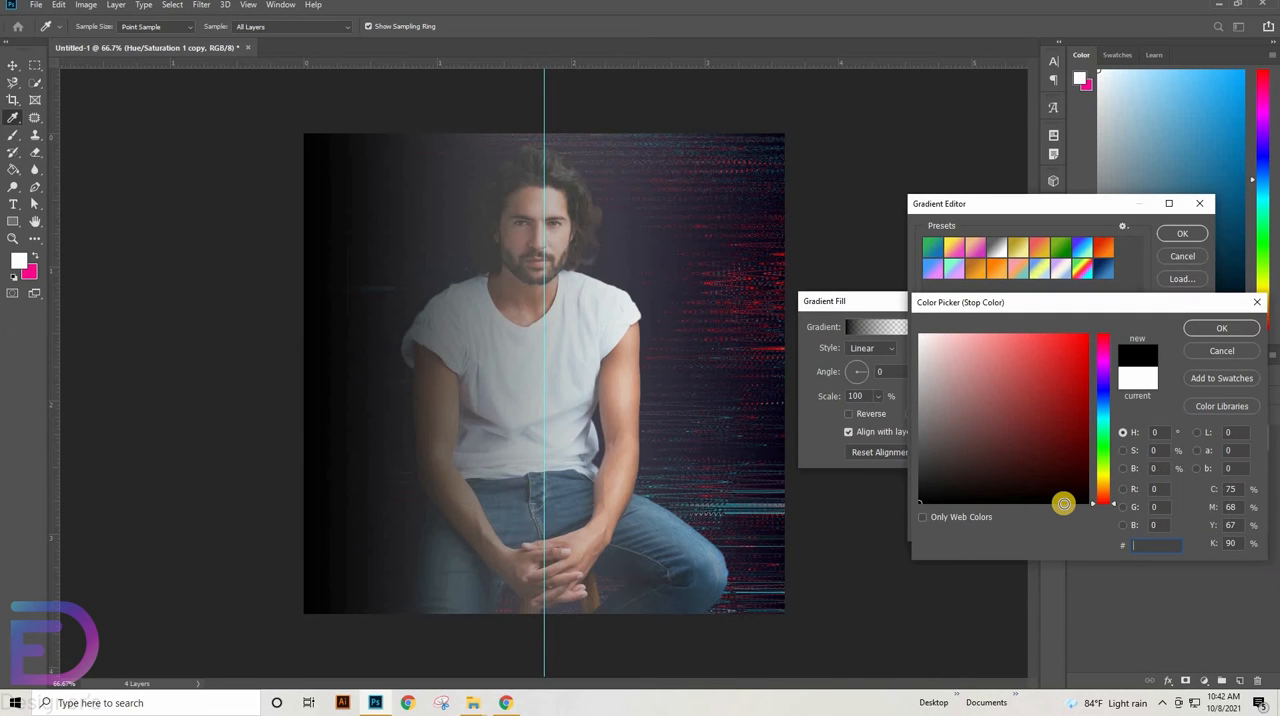
{"action": "type", "text": "d4"}
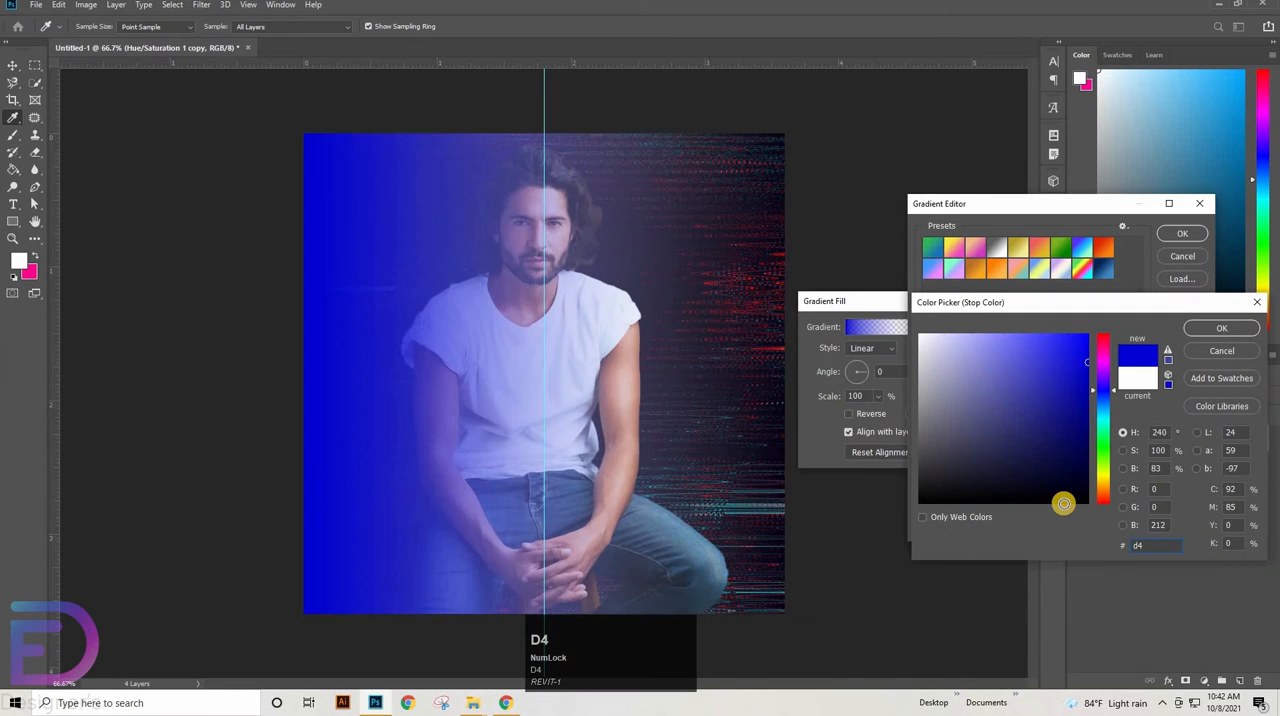
{"action": "type", "text": "2b"}
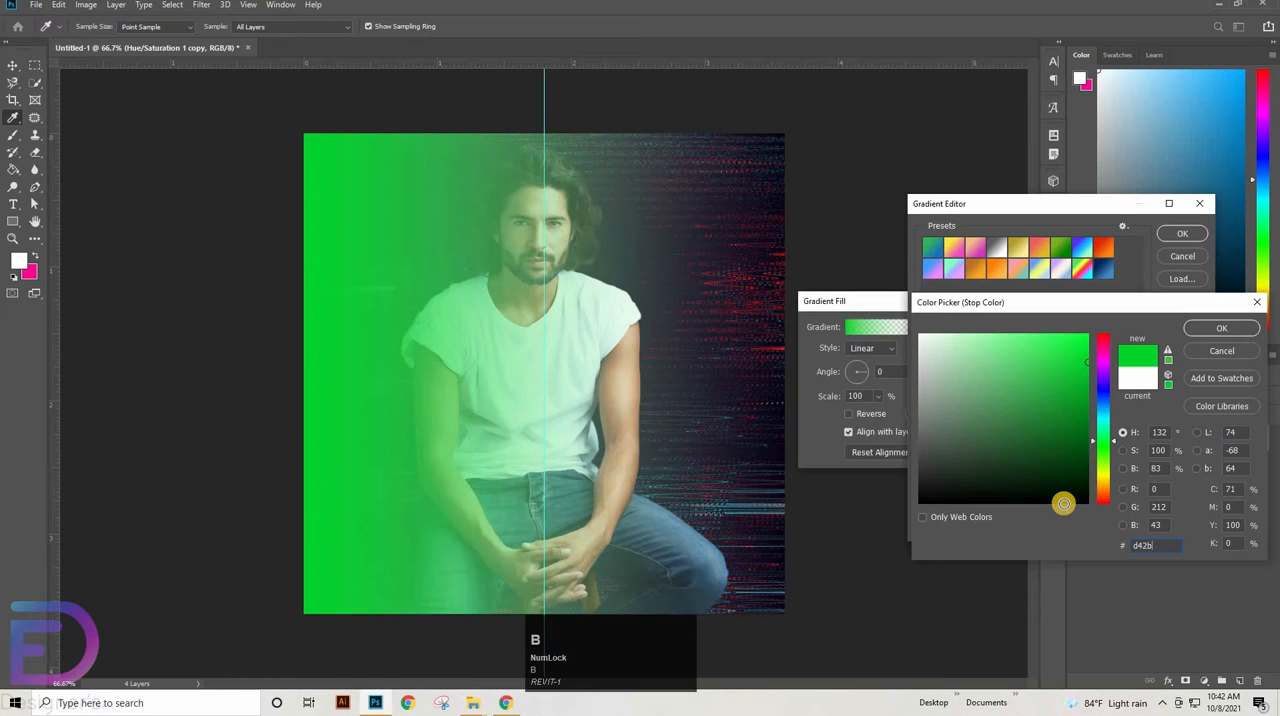
{"action": "type", "text": "88"}
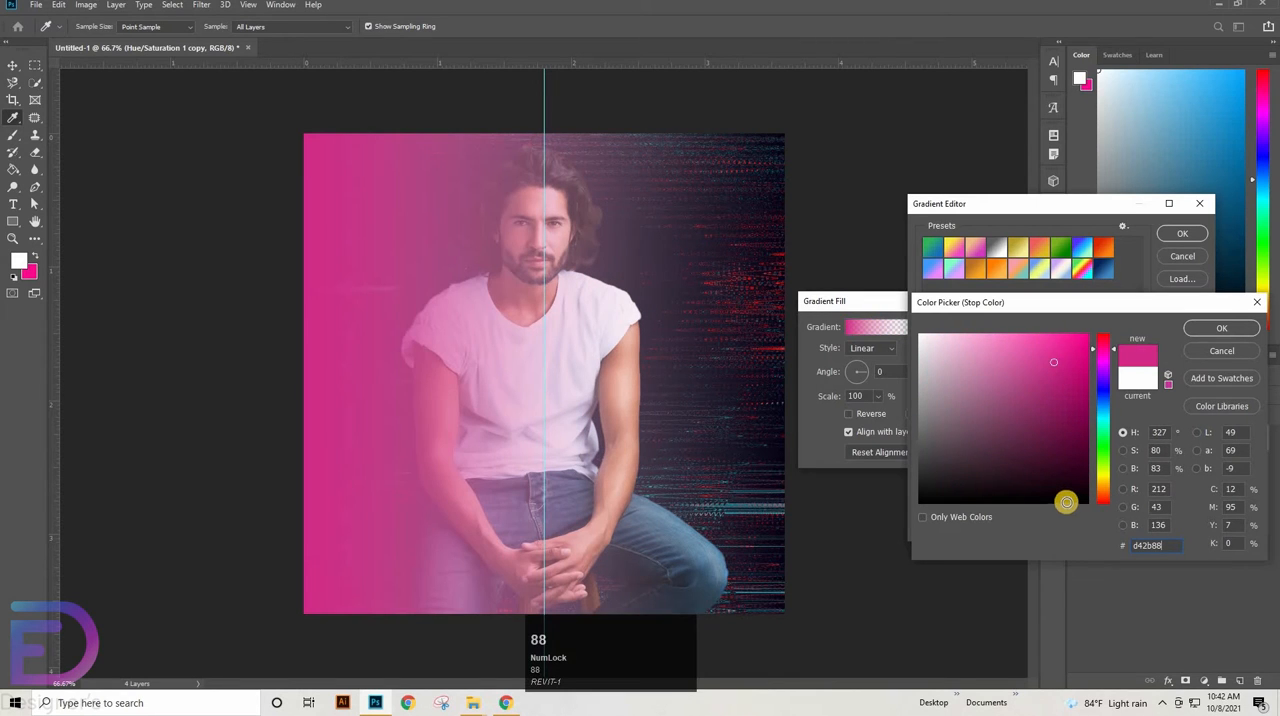
{"action": "left_click", "coordinate": [1221, 328]}
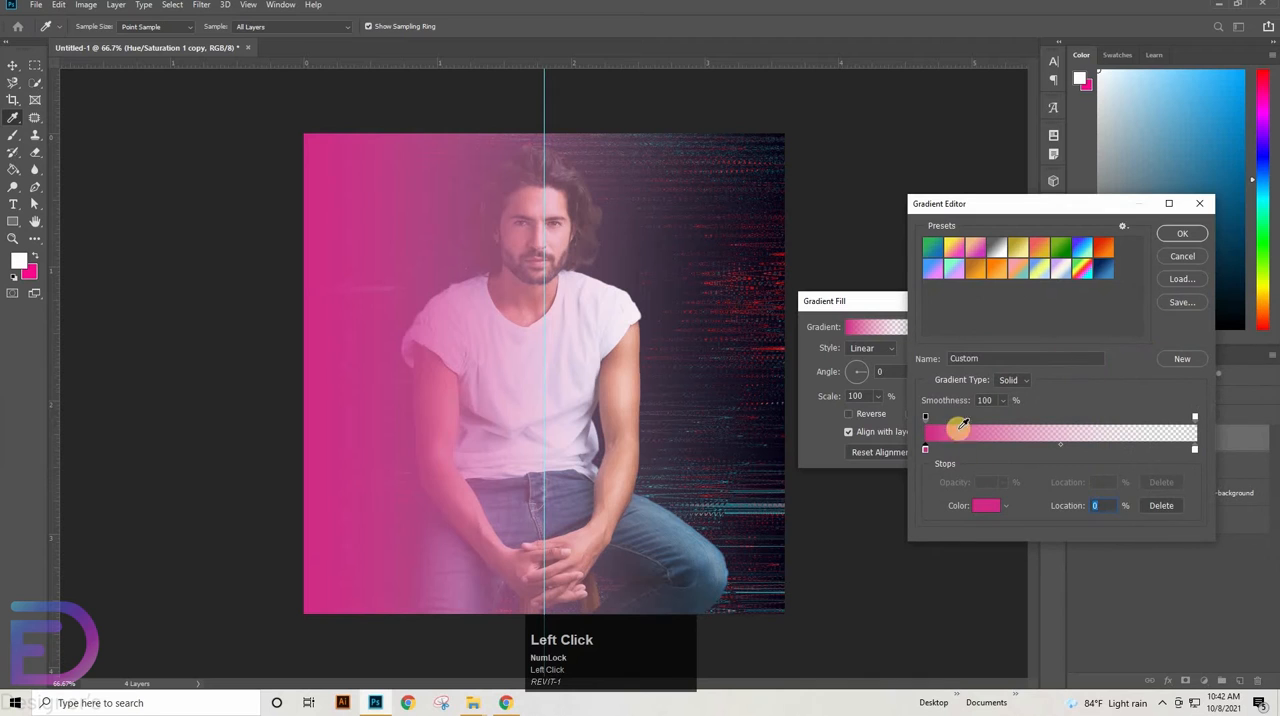
Move the gradient's opaque opacity stop to location 42% and delete the white end colour stop
{"action": "left_click", "coordinate": [926, 417]}
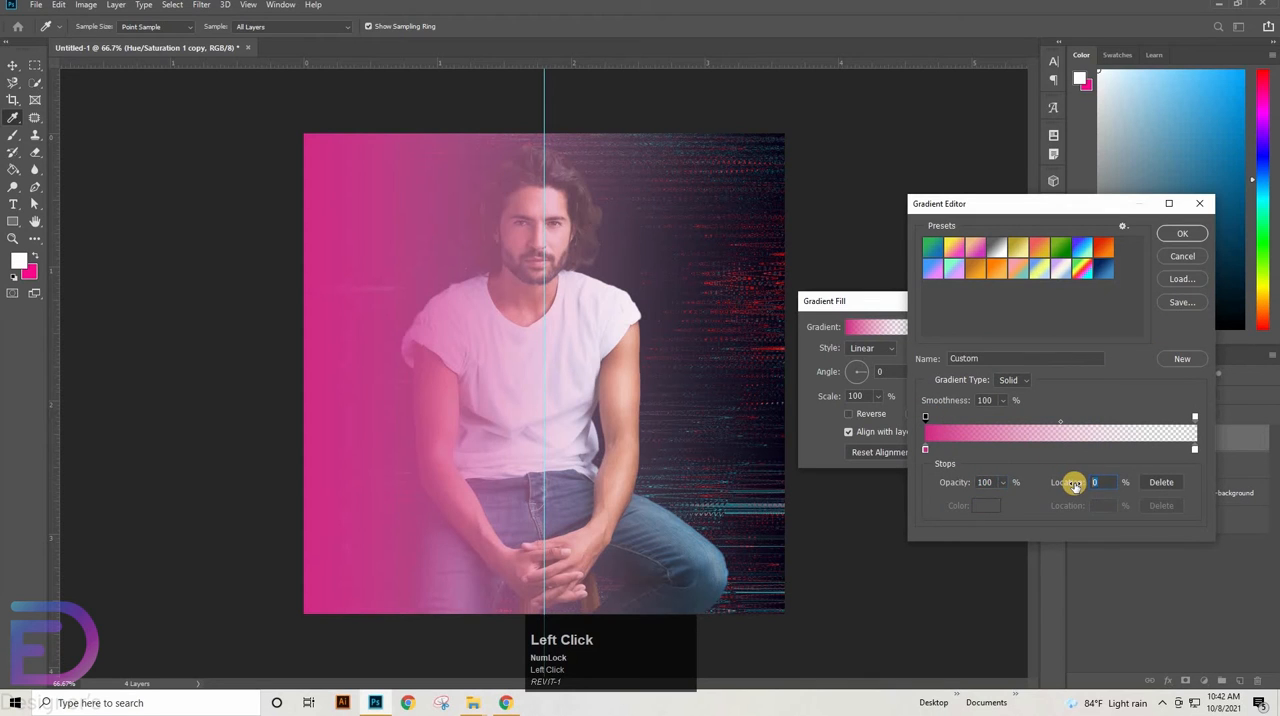
{"action": "type", "text": "42"}
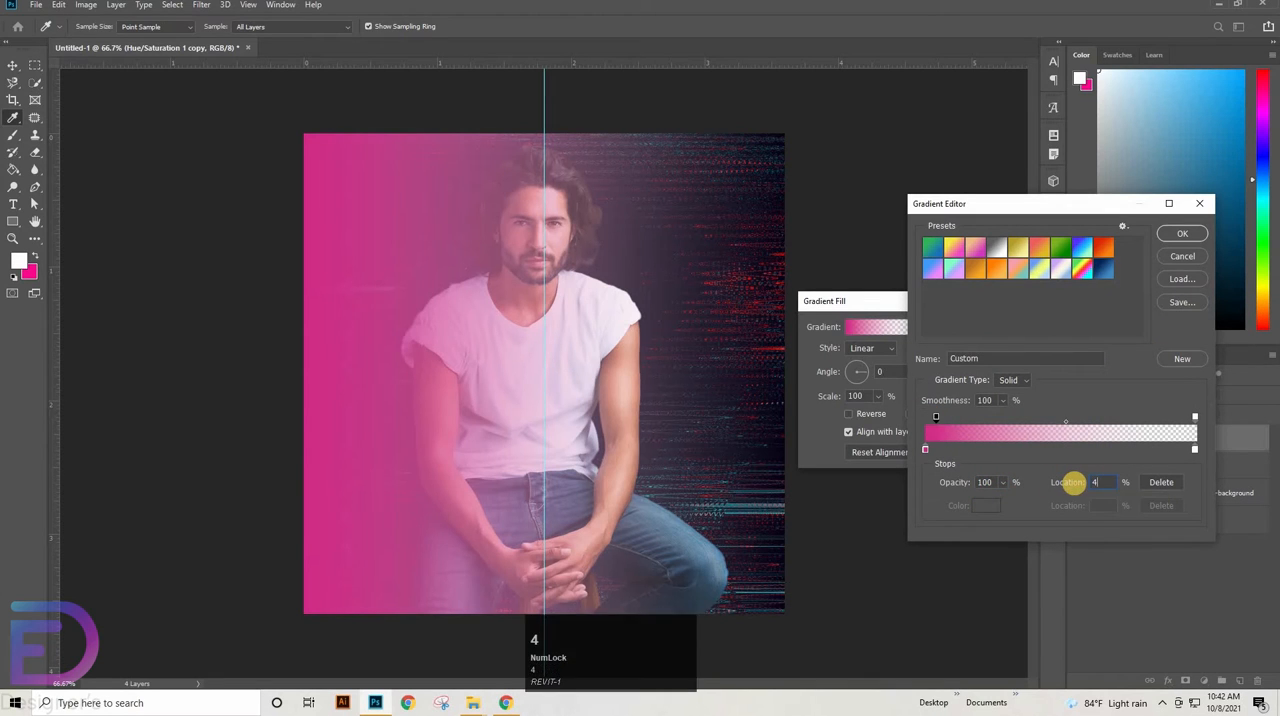
{"action": "left_click", "coordinate": [1194, 452]}
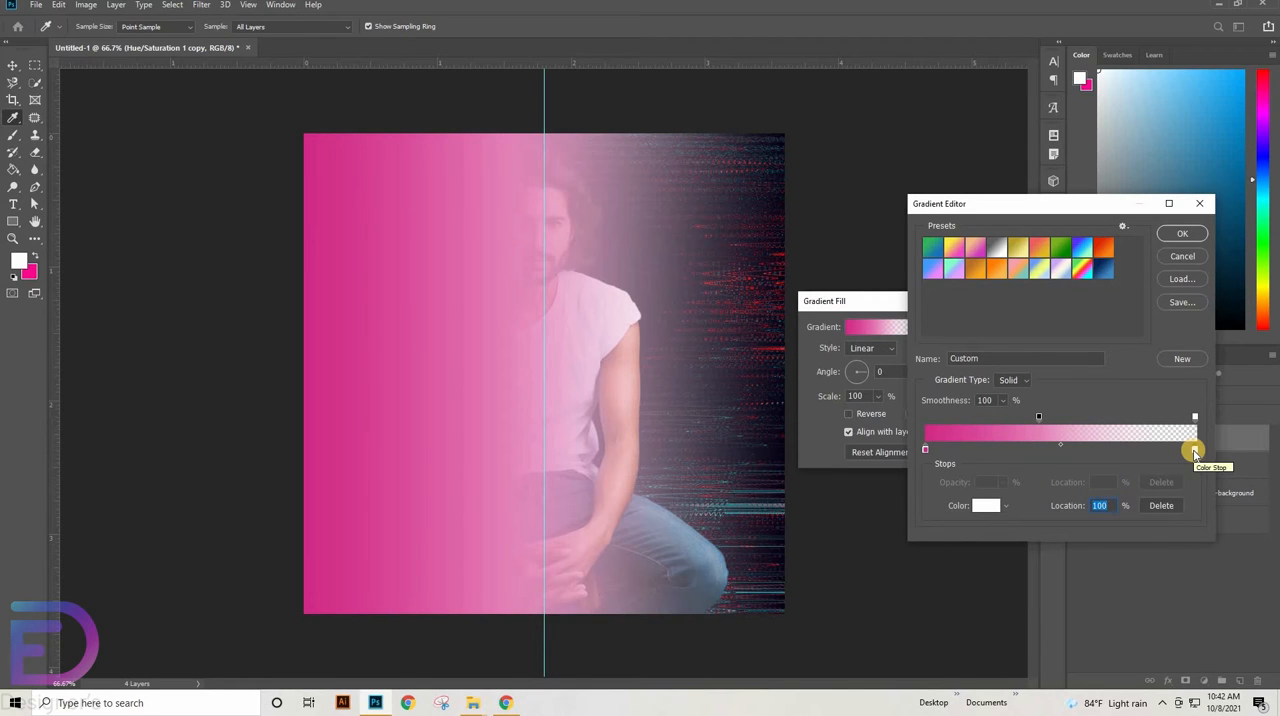
{"action": "left_click", "coordinate": [1195, 452]}
{"action": "left_click", "coordinate": [1161, 500]}
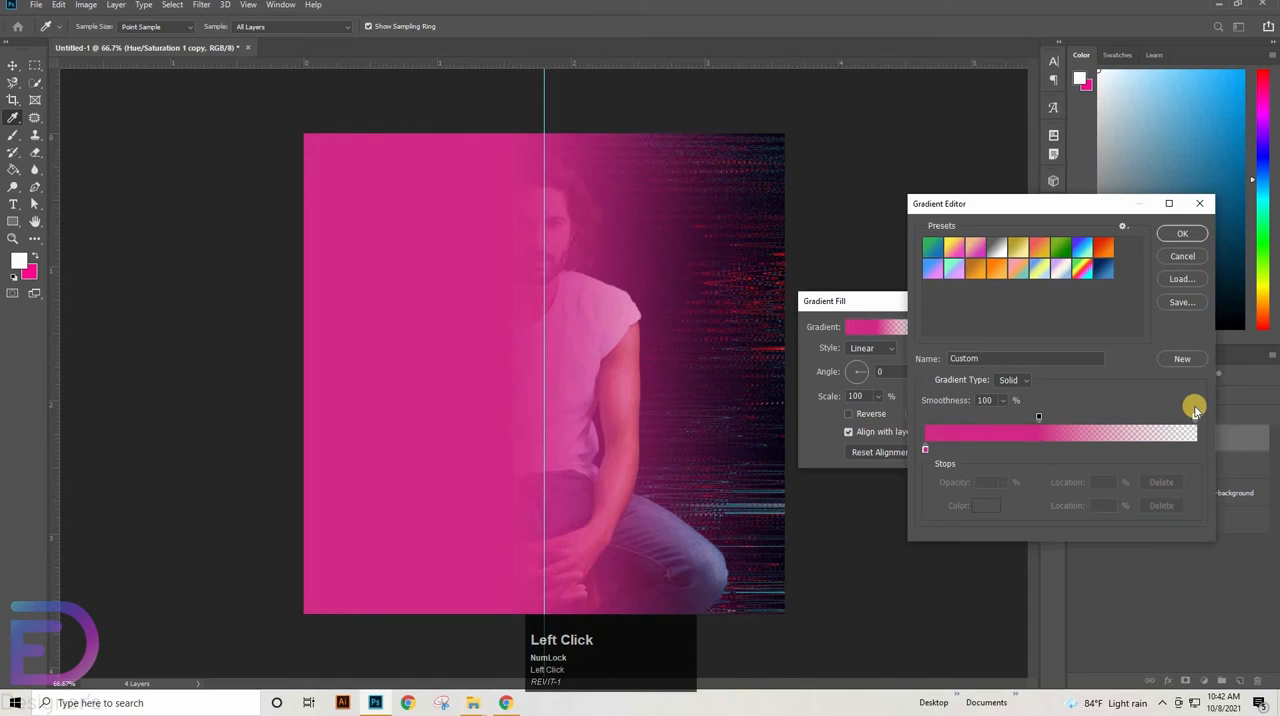
Move the gradient's transparent opacity stop to location 55% and apply the gradient fill
{"action": "left_click", "coordinate": [1194, 418]}
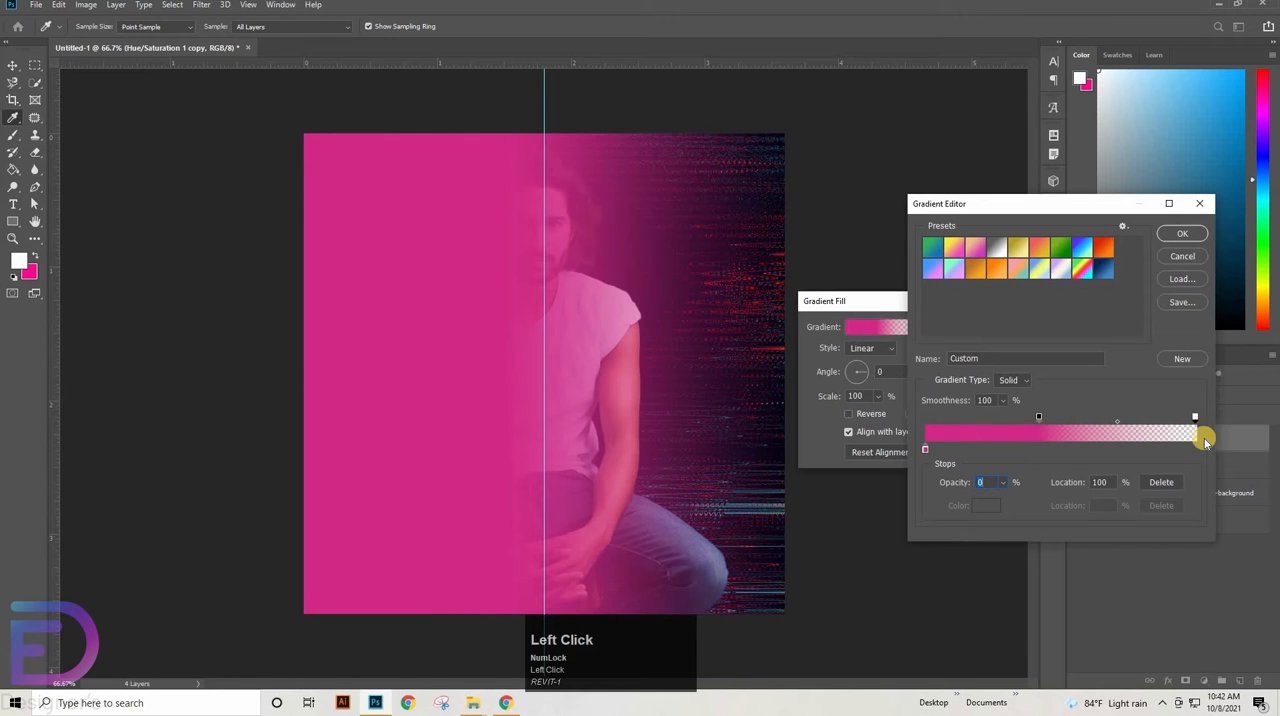
{"action": "left_click", "coordinate": [1110, 482]}
{"action": "type", "text": "55"}
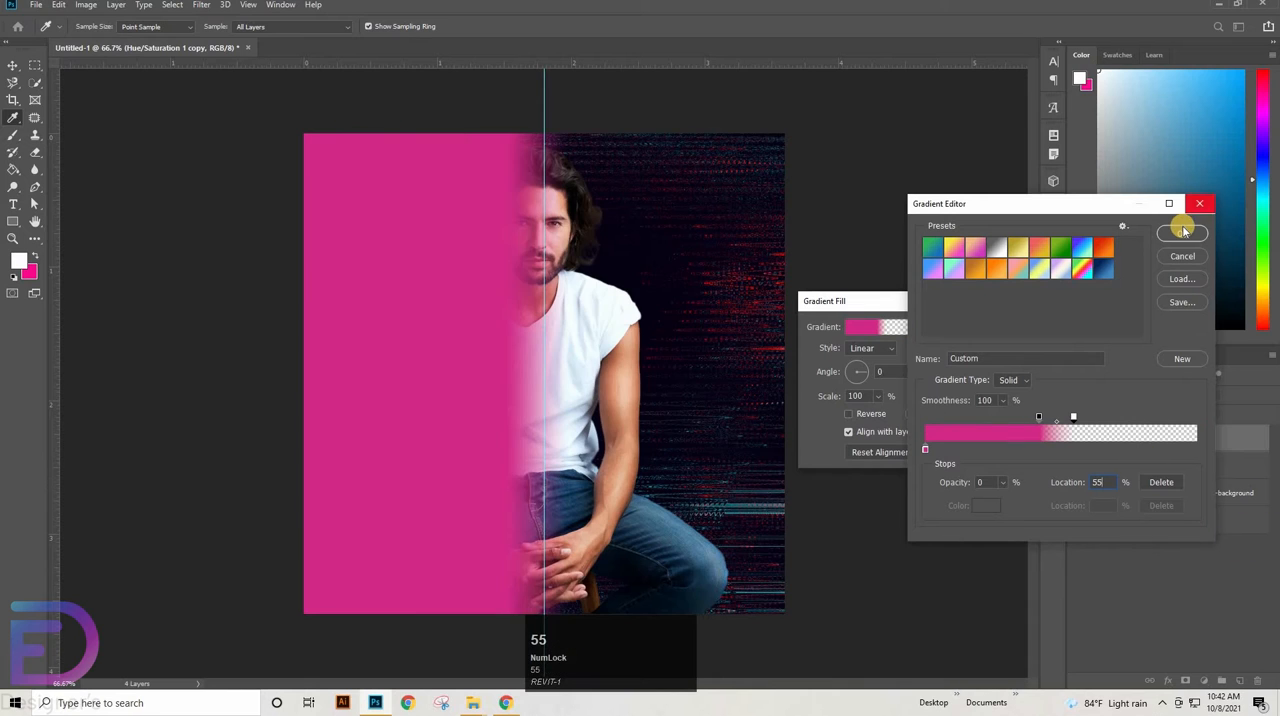
{"action": "left_click", "coordinate": [1183, 235]}
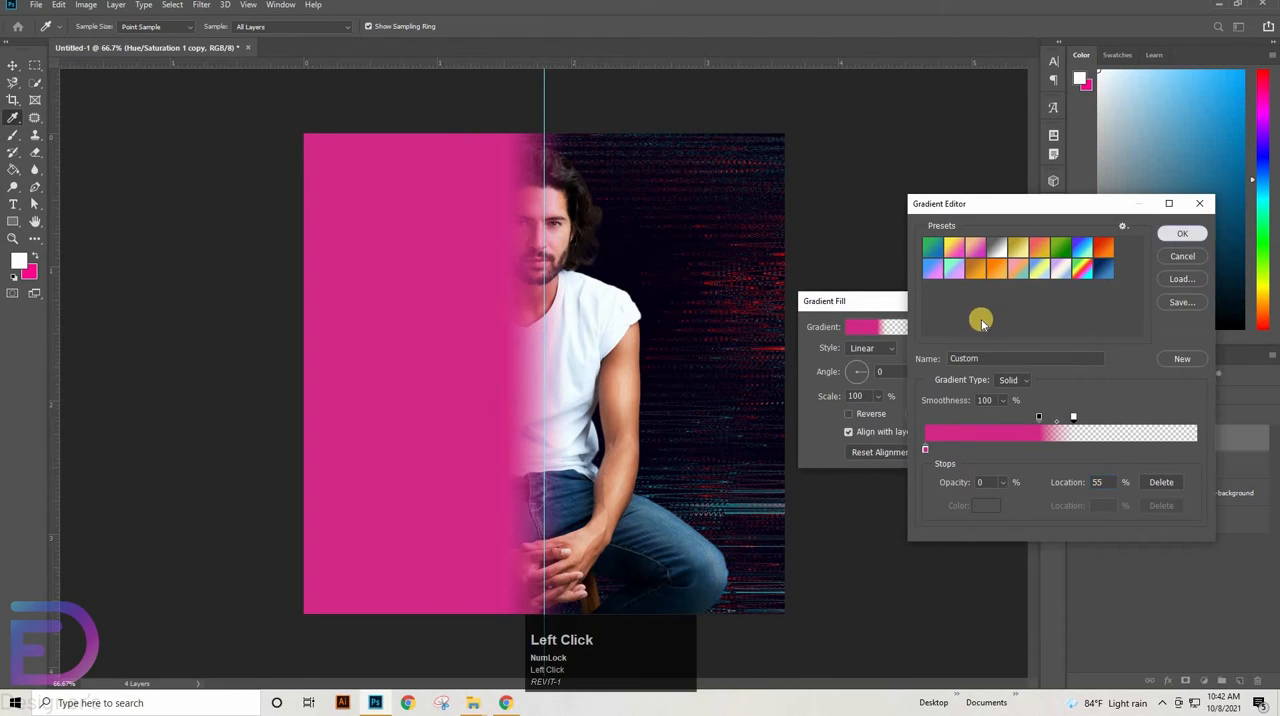
{"action": "left_click", "coordinate": [997, 330]}
Set the pink gradient fill layer to Color blend mode and clip it to the man's cutout layer
{"action": "left_click", "coordinate": [1115, 396]}
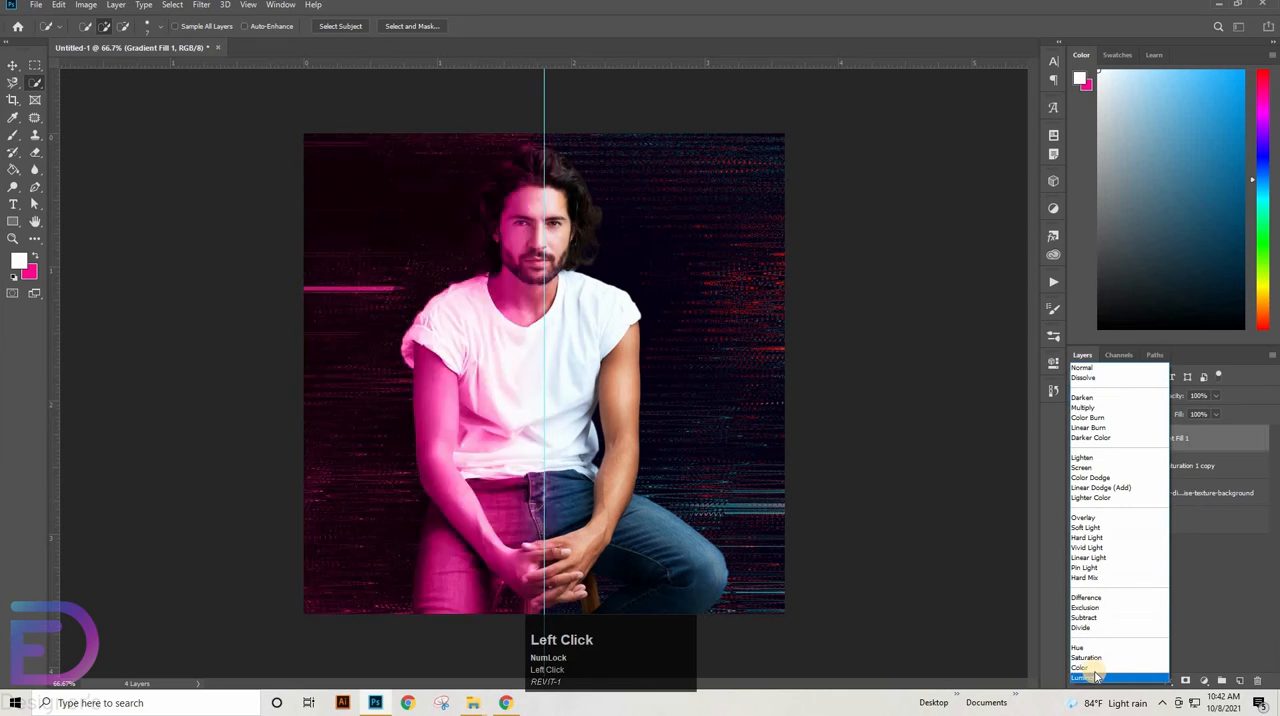
{"action": "left_click", "coordinate": [1120, 666]}
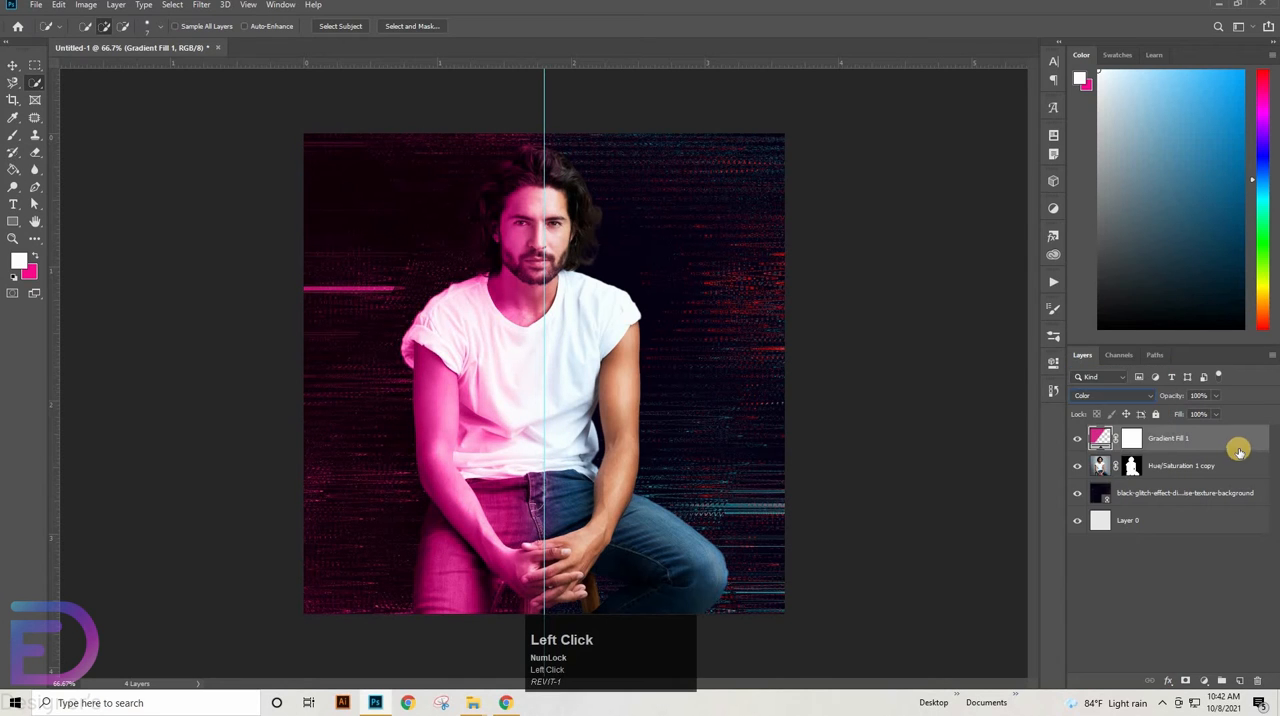
{"action": "right_click", "coordinate": [1208, 474]}
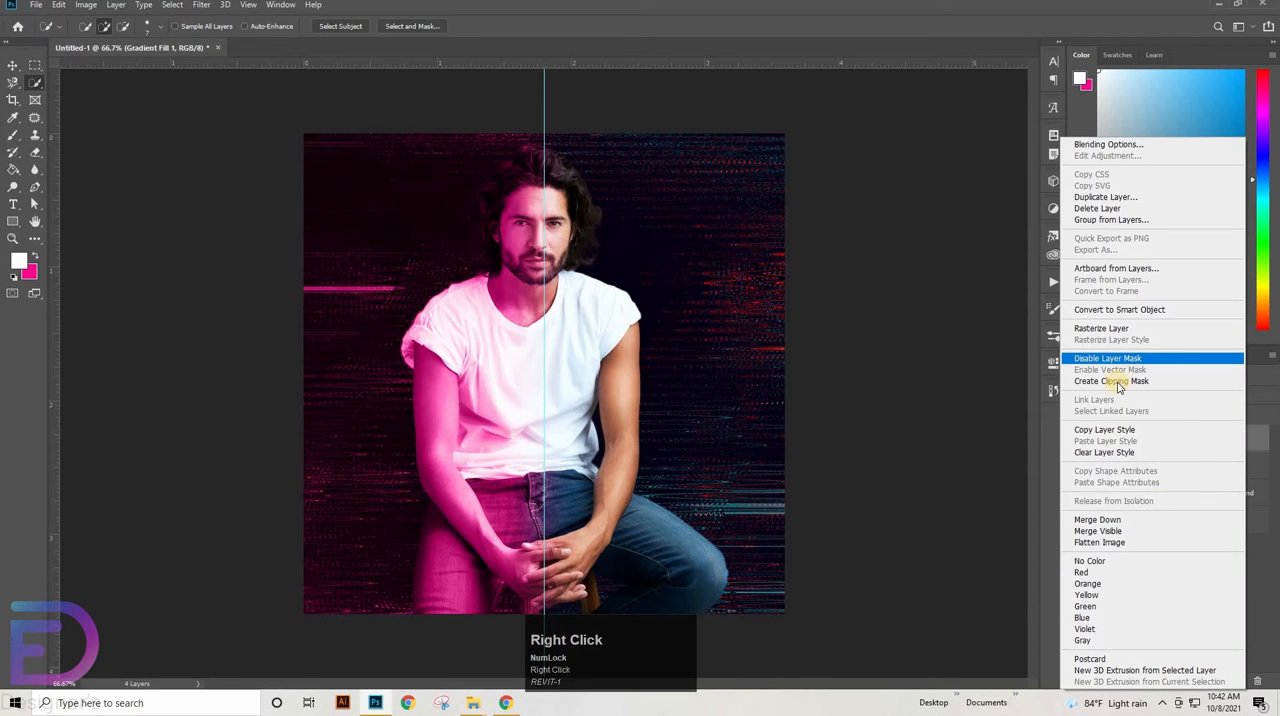
{"action": "left_click", "coordinate": [1116, 381]}
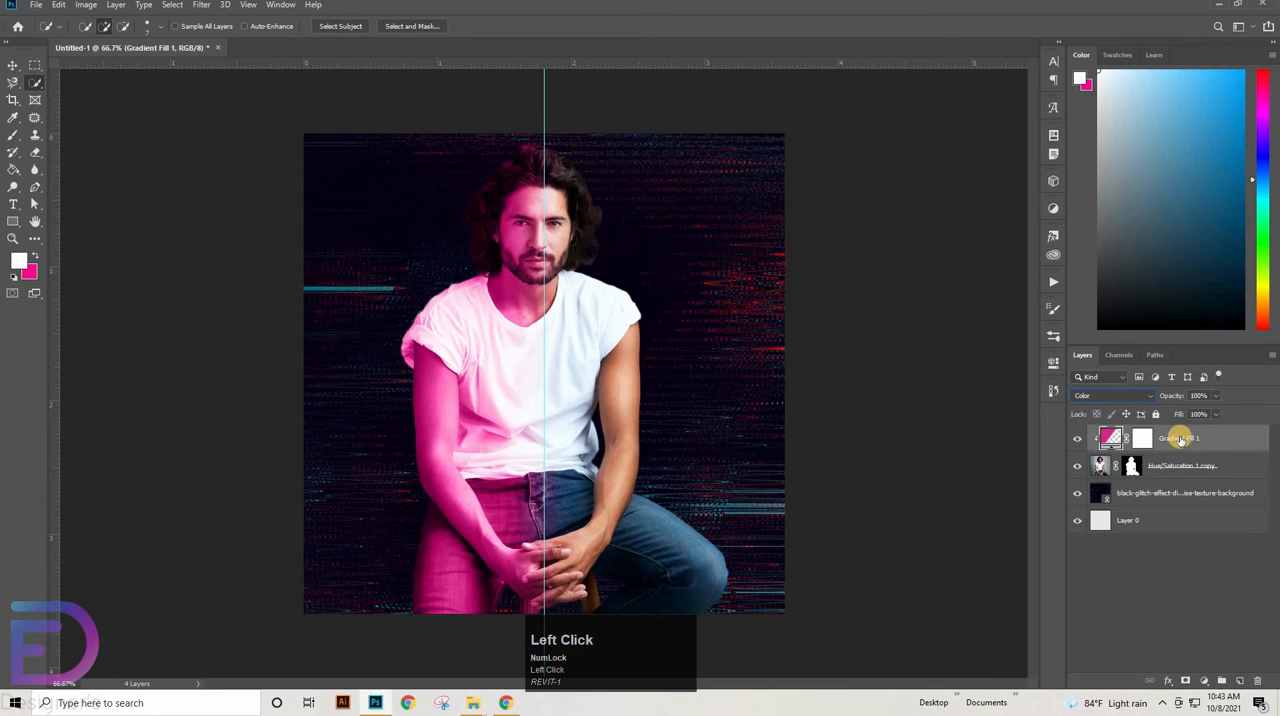
Add a second linear Gradient fill layer on top with its angle set to 176°
{"action": "left_click", "coordinate": [1199, 689]}
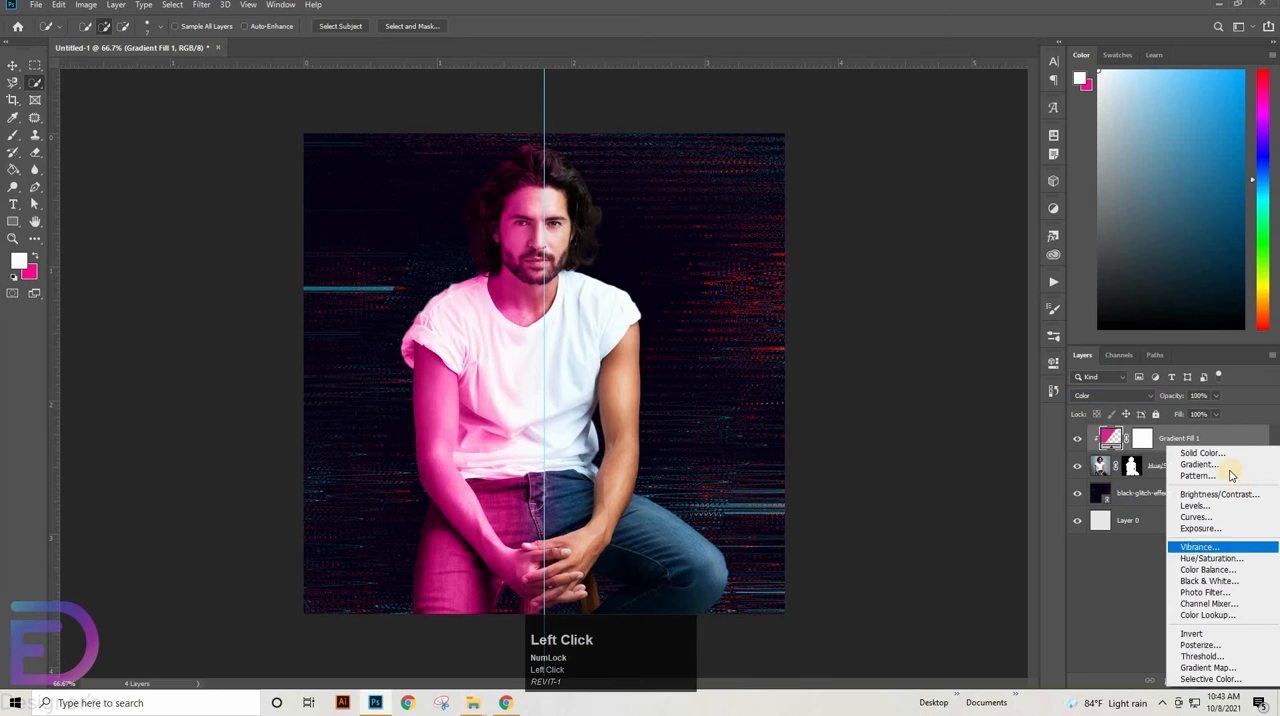
{"action": "left_click", "coordinate": [1158, 464]}
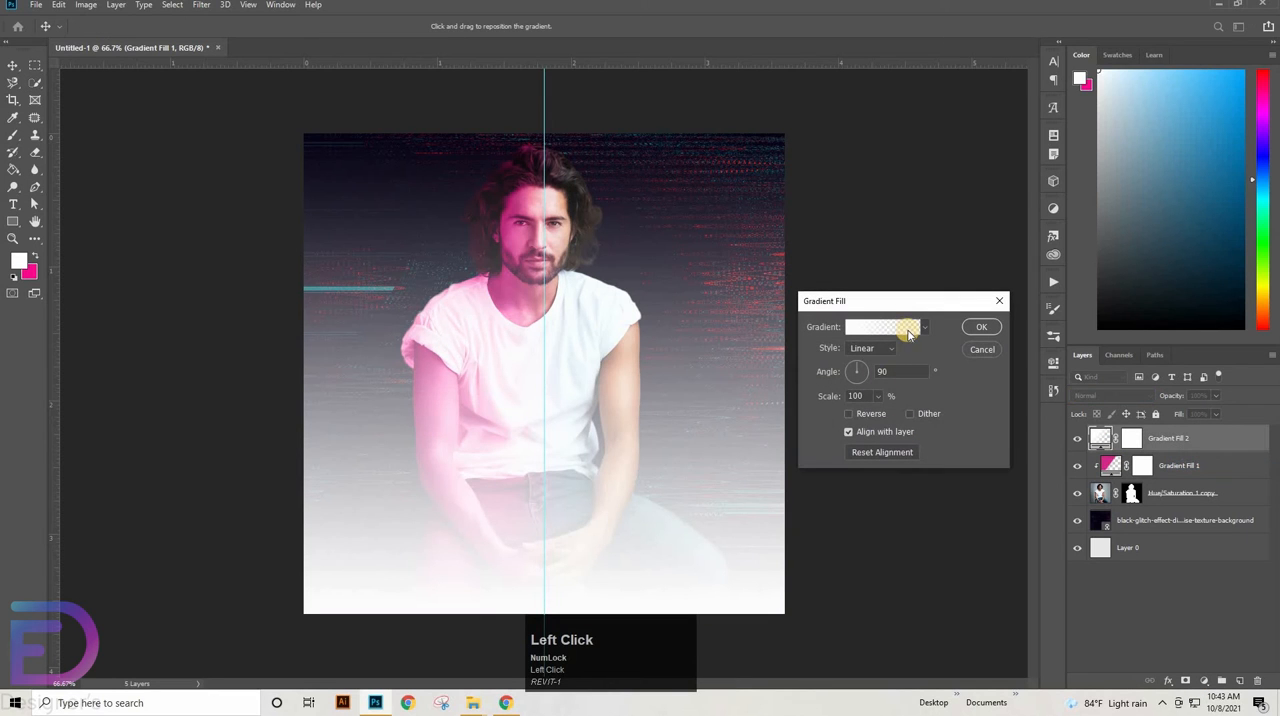
{"action": "left_click", "coordinate": [890, 372]}
{"action": "type", "text": "1"}
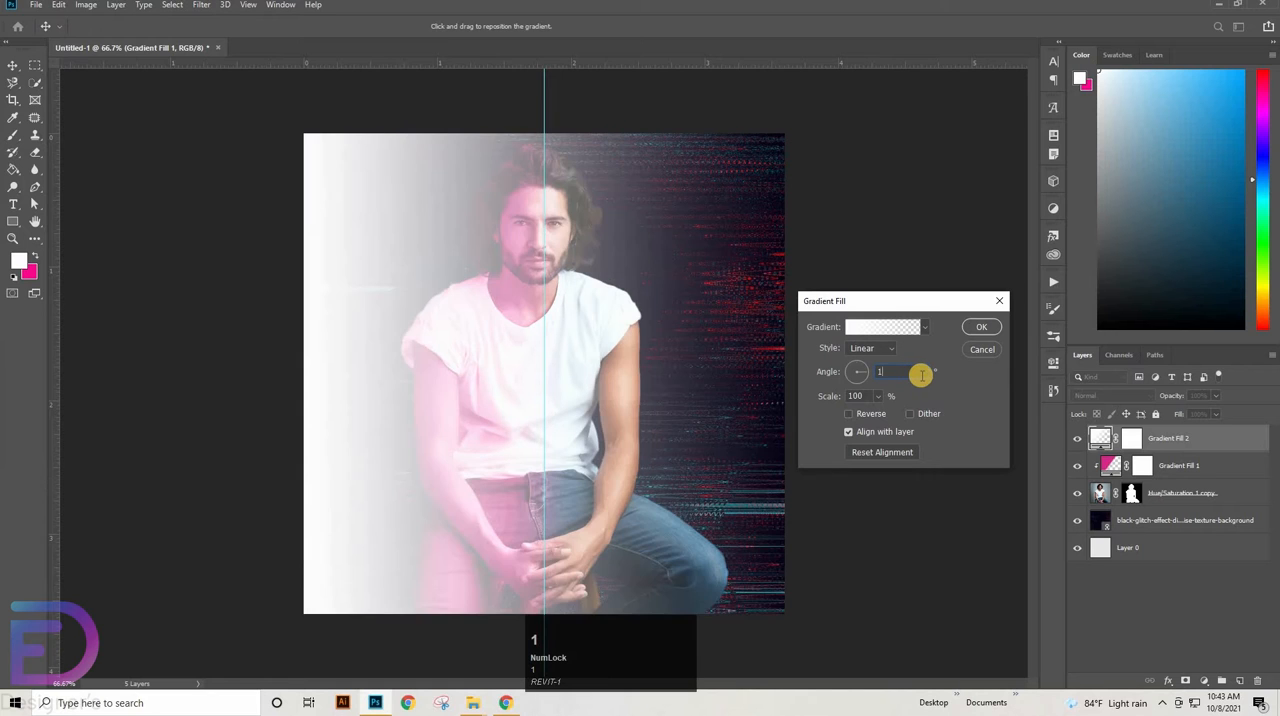
{"action": "type", "text": "76"}
Set the starting colour stop of the new gradient to blue #1bacfd
{"action": "left_click", "coordinate": [895, 326]}
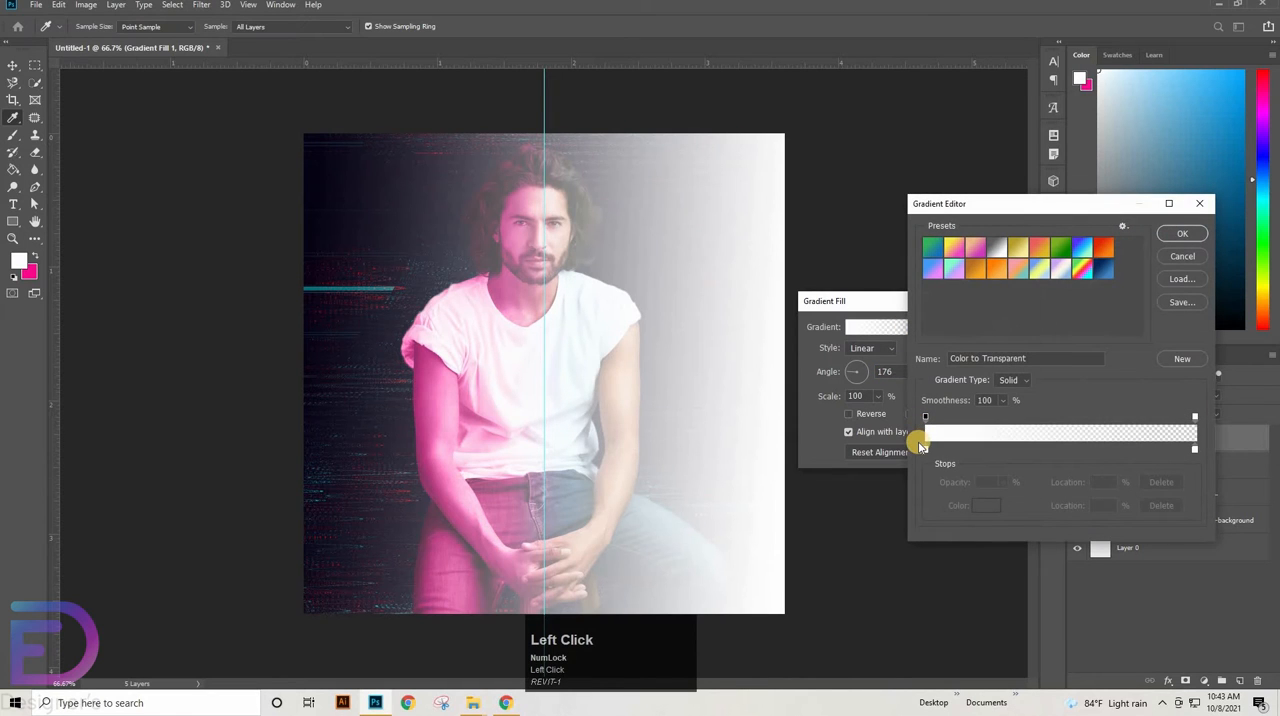
{"action": "left_click", "coordinate": [925, 450]}
{"action": "left_click", "coordinate": [994, 507]}
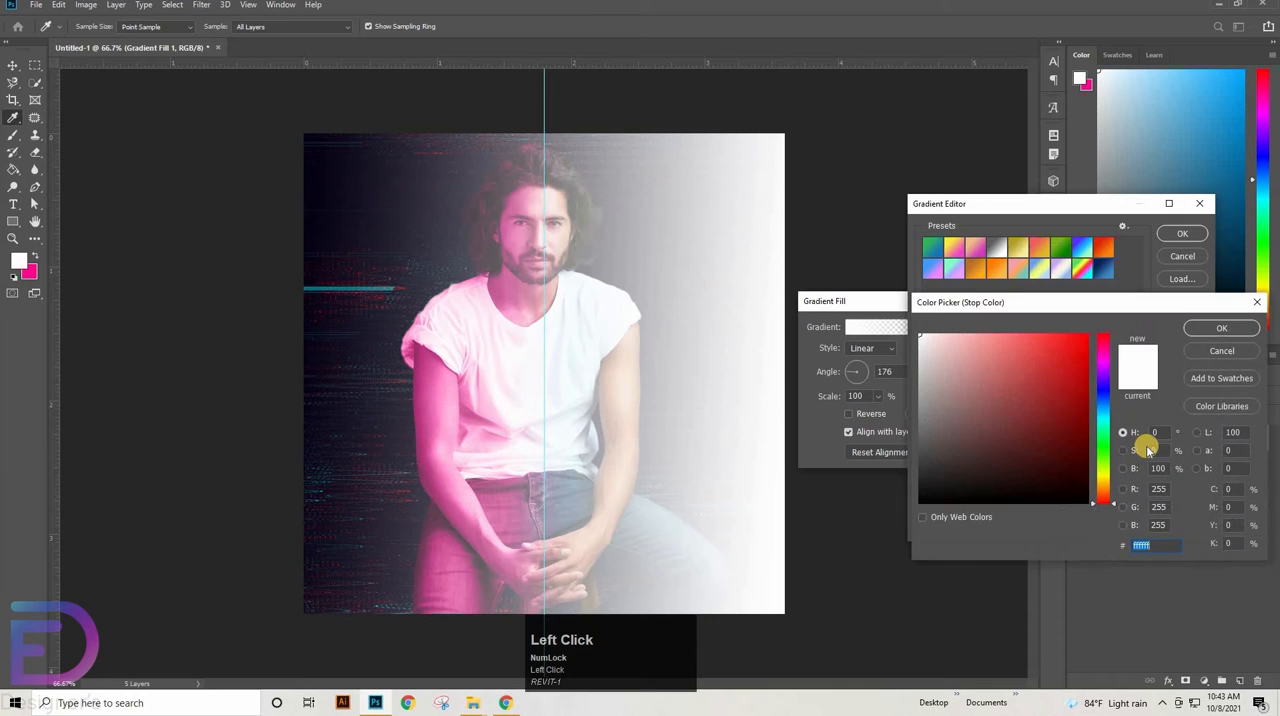
{"action": "type", "text": "000000"}
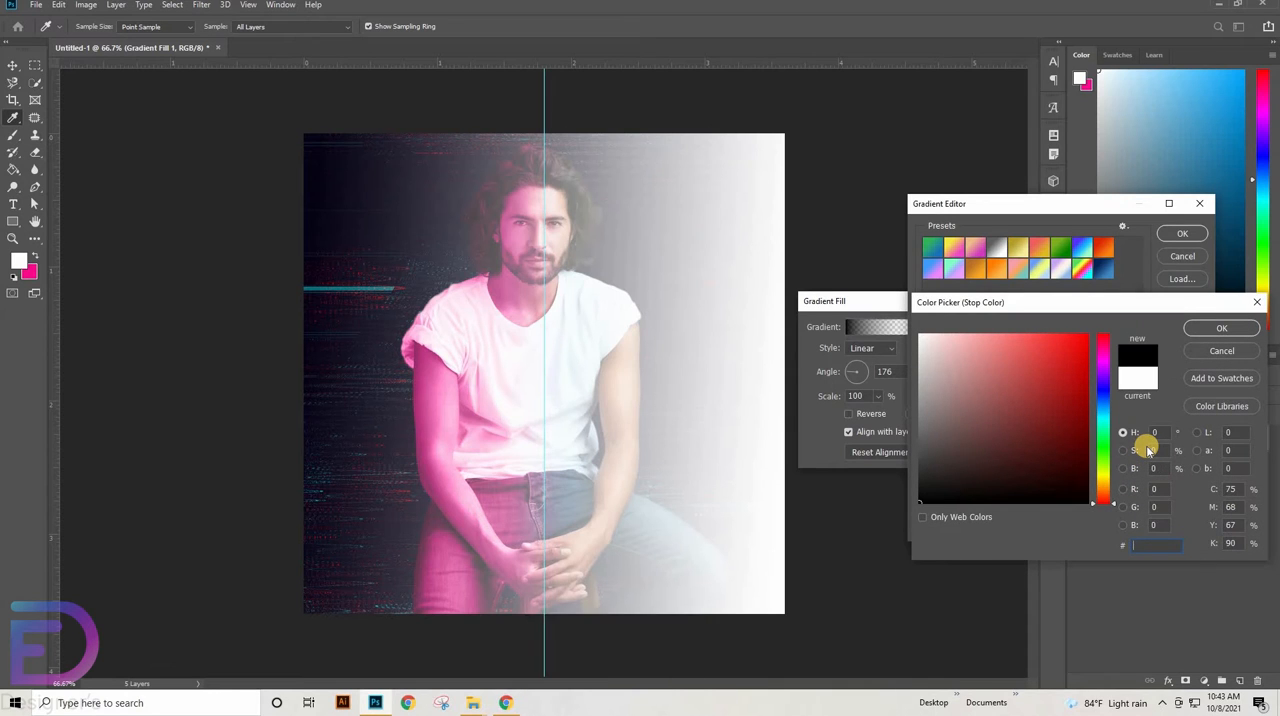
{"action": "type", "text": "1"}
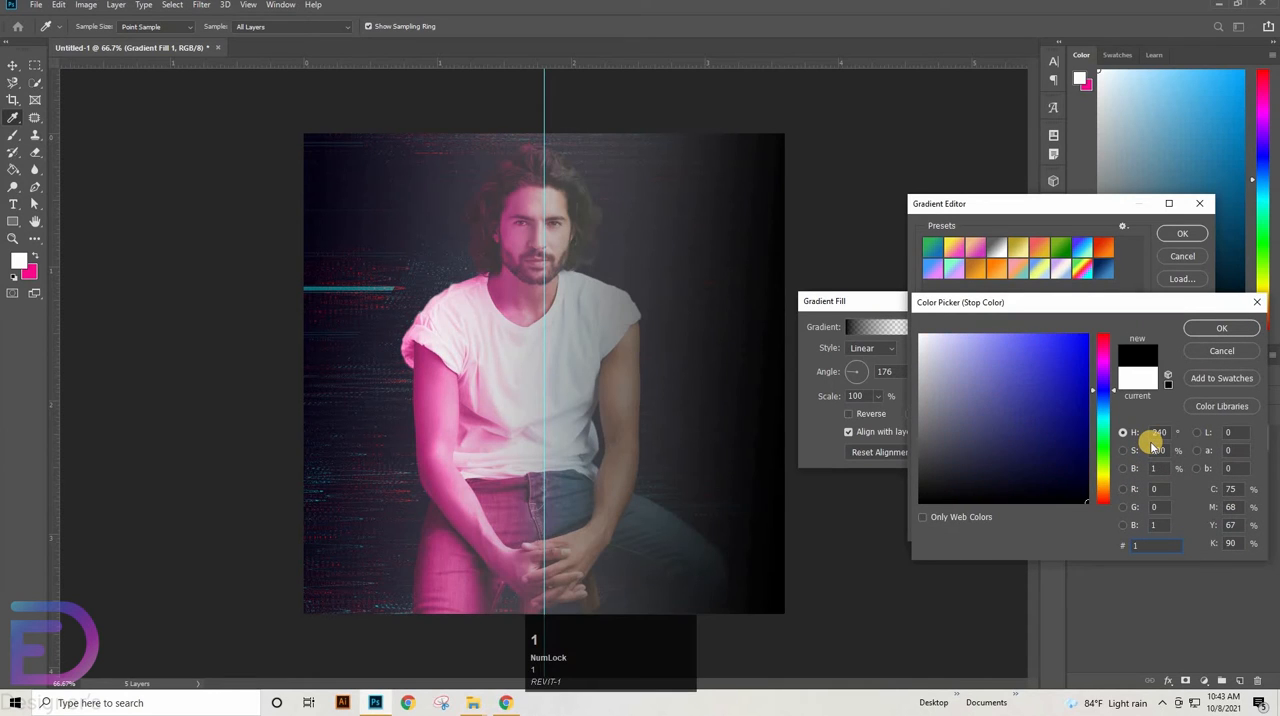
{"action": "type", "text": "ba"}
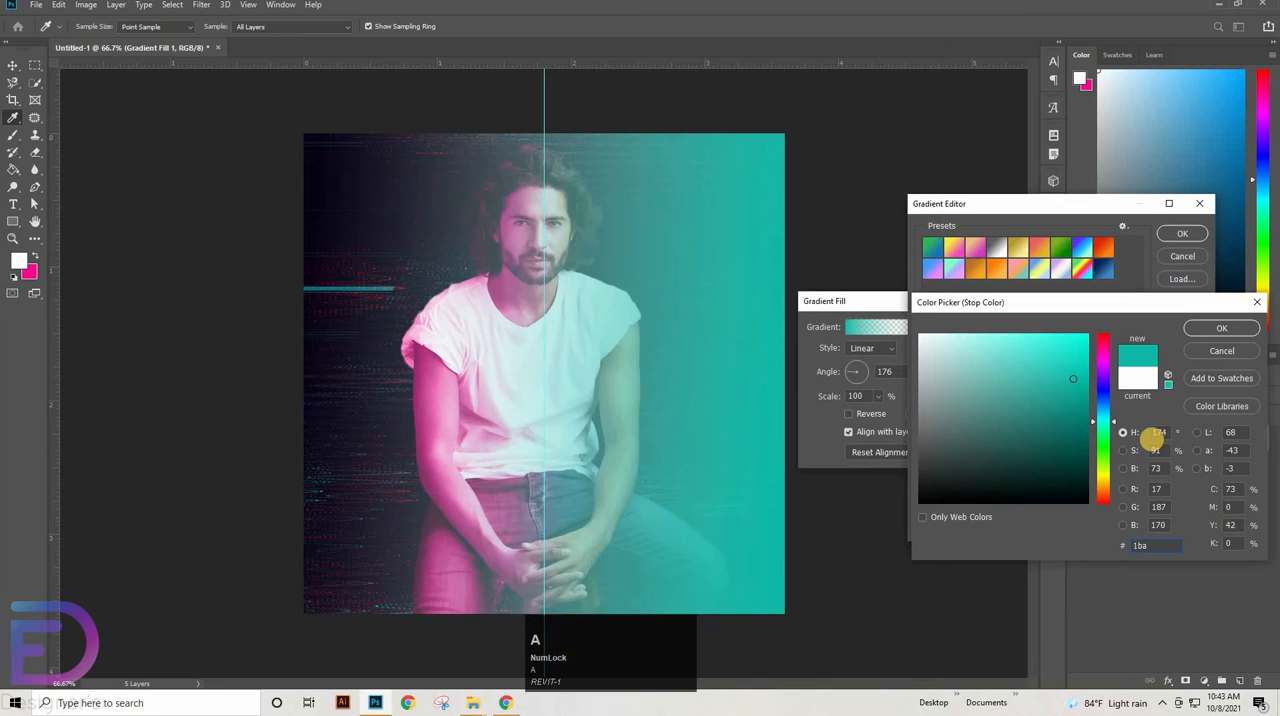
{"action": "type", "text": "cfd"}
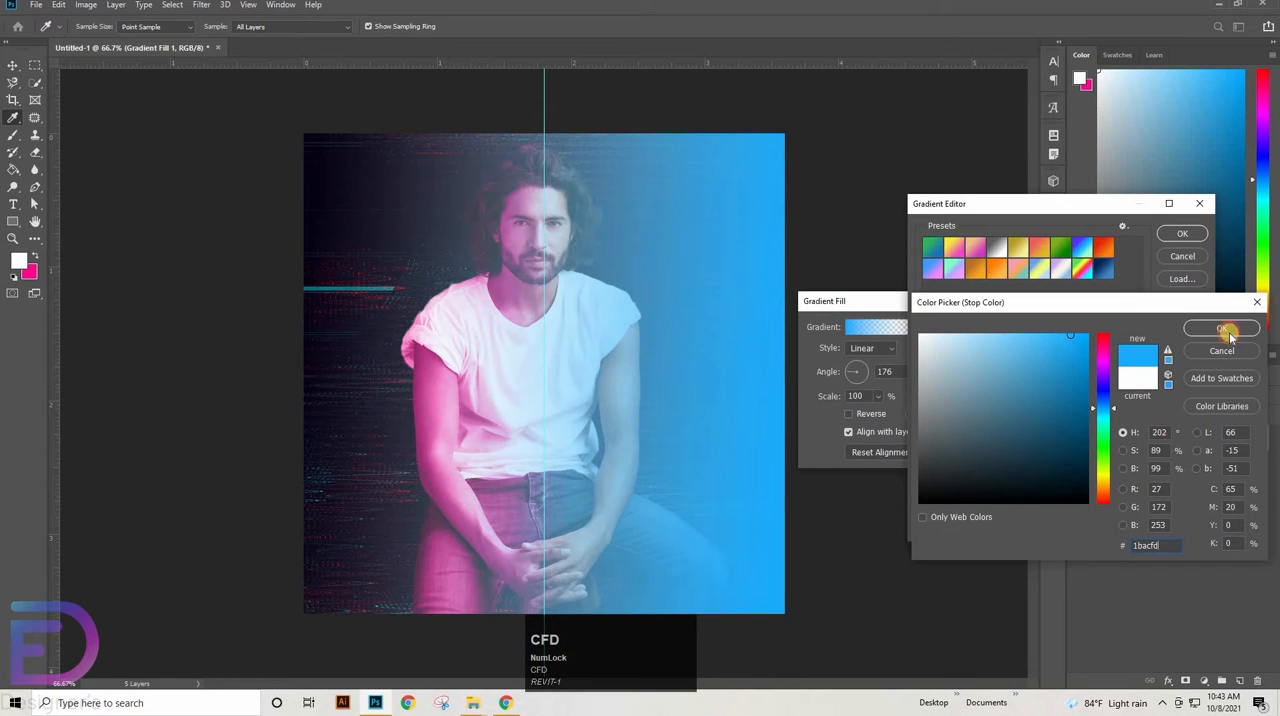
{"action": "left_click", "coordinate": [1224, 331]}
Move the blue gradient's opaque opacity stop to location 46% and delete the white end colour stop
{"action": "left_click", "coordinate": [925, 417]}
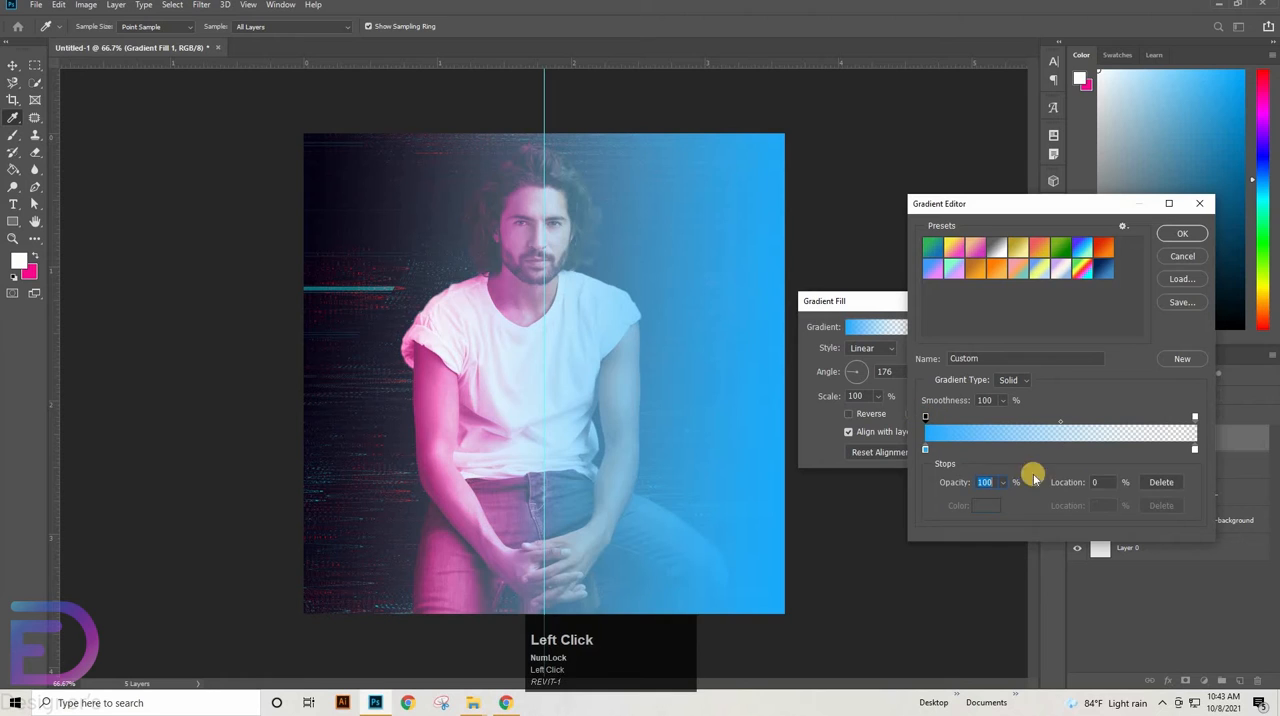
{"action": "left_click", "coordinate": [1091, 484]}
{"action": "type", "text": "46"}
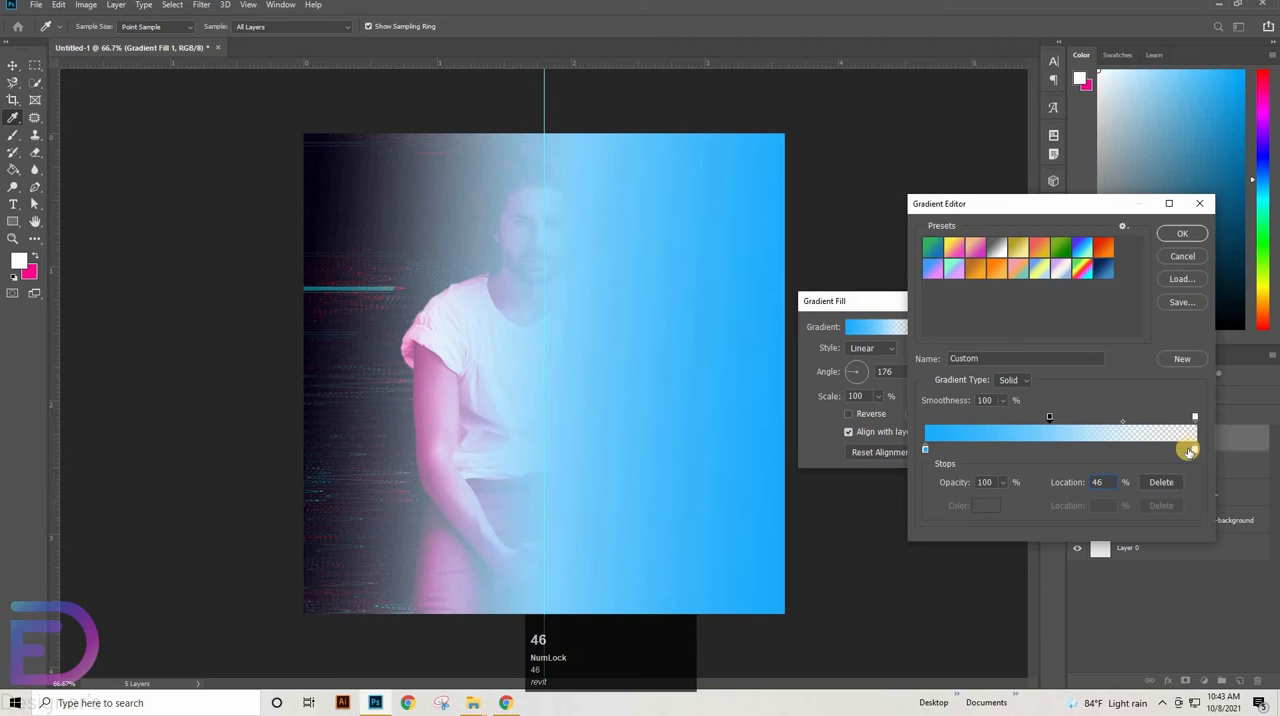
{"action": "left_click", "coordinate": [1194, 450]}
{"action": "left_click", "coordinate": [1161, 506]}
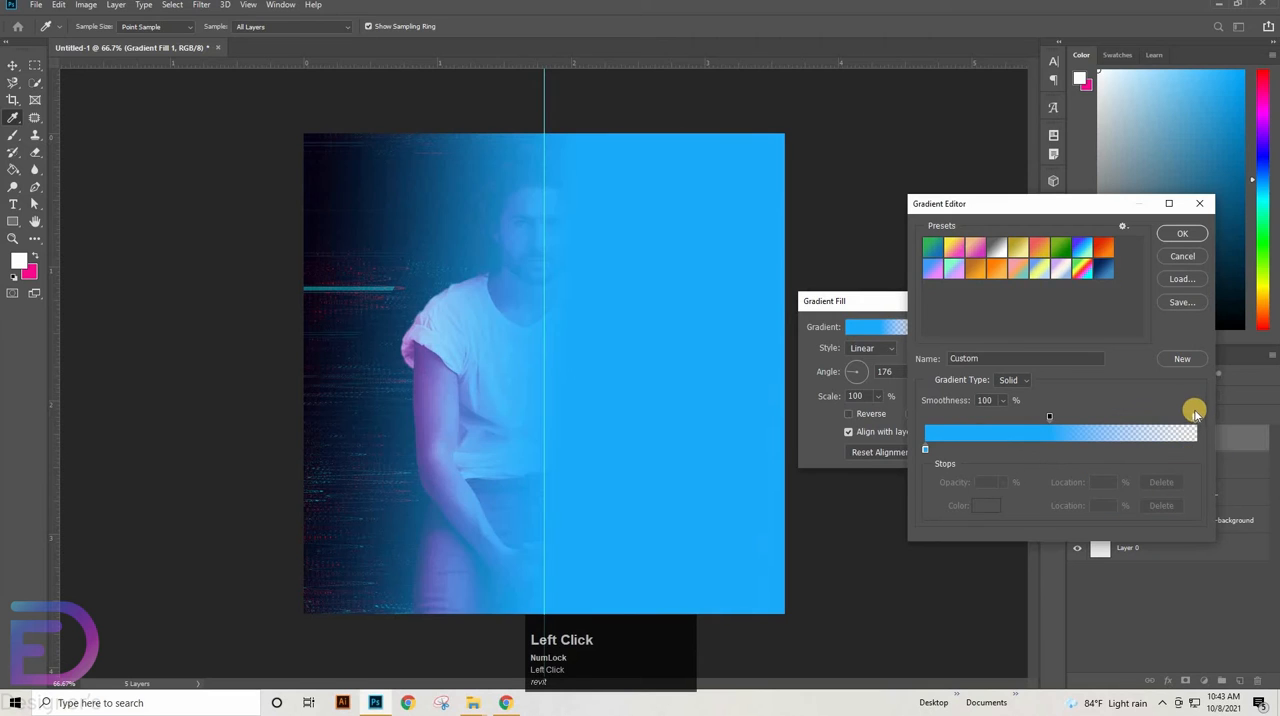
Move the blue gradient's transparent opacity stop to location 58% and apply the gradient fill
{"action": "left_click", "coordinate": [1194, 418]}
{"action": "left_click", "coordinate": [1103, 481]}
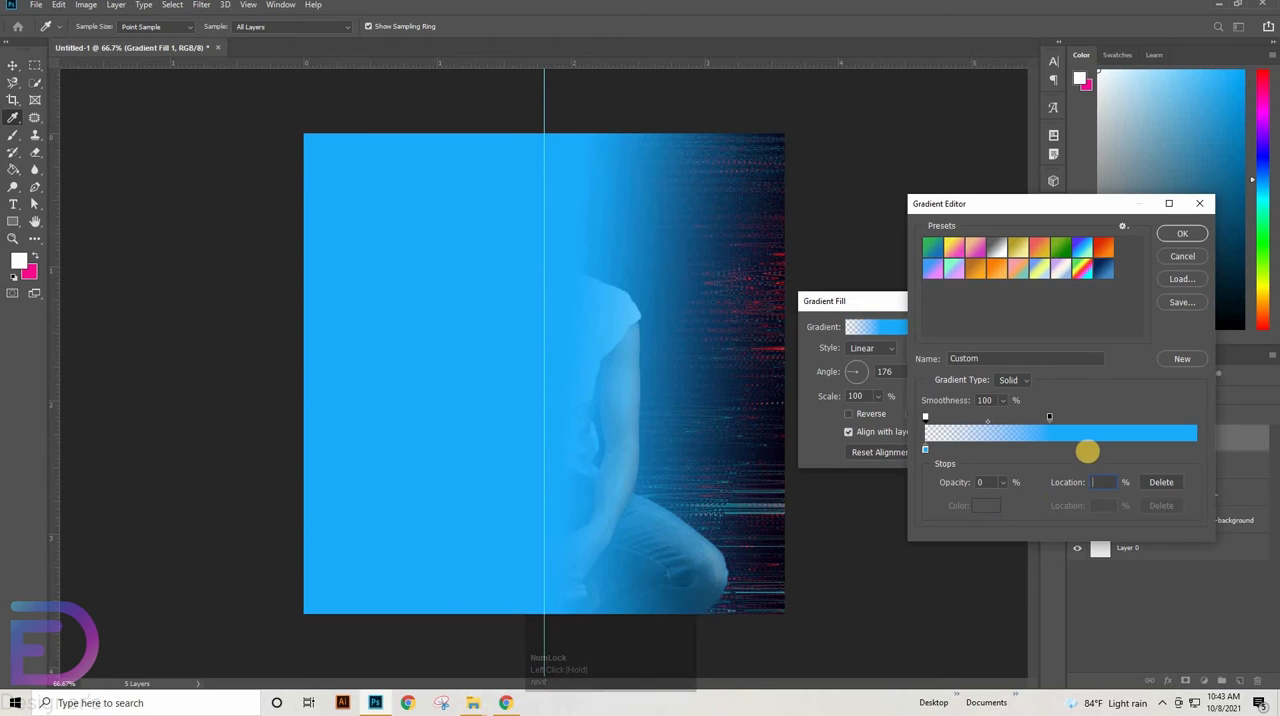
{"action": "type", "text": "58"}
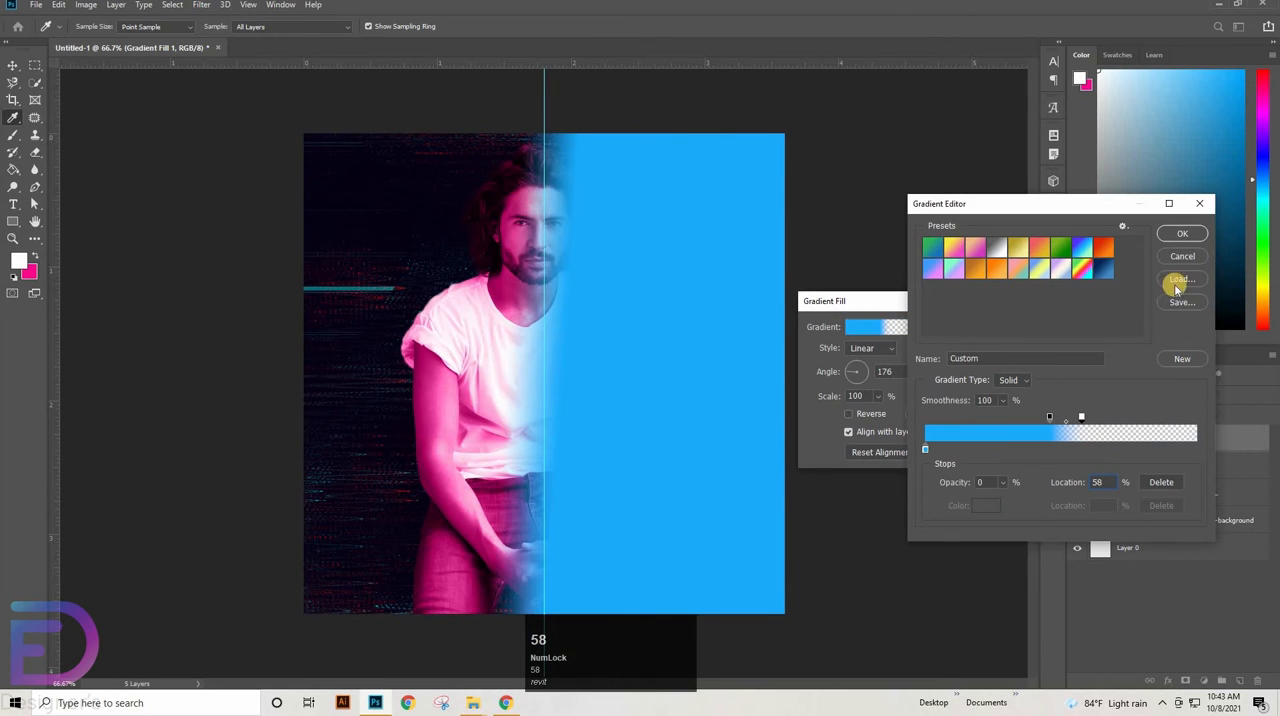
{"action": "left_click", "coordinate": [1182, 233]}
{"action": "left_click", "coordinate": [983, 326]}
Set the blue gradient fill layer to Color blend mode and clip it to the layers below
{"action": "left_click", "coordinate": [1148, 395]}
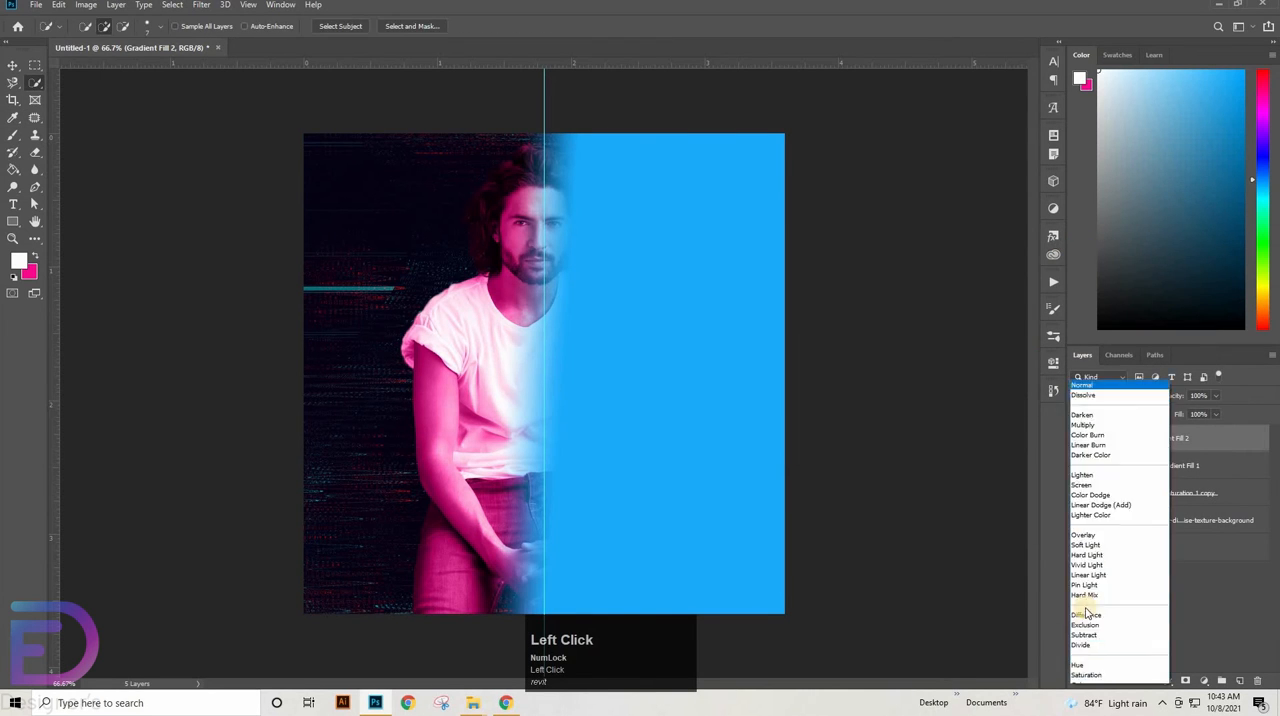
{"action": "left_click", "coordinate": [1118, 664]}
{"action": "right_click", "coordinate": [1221, 443]}
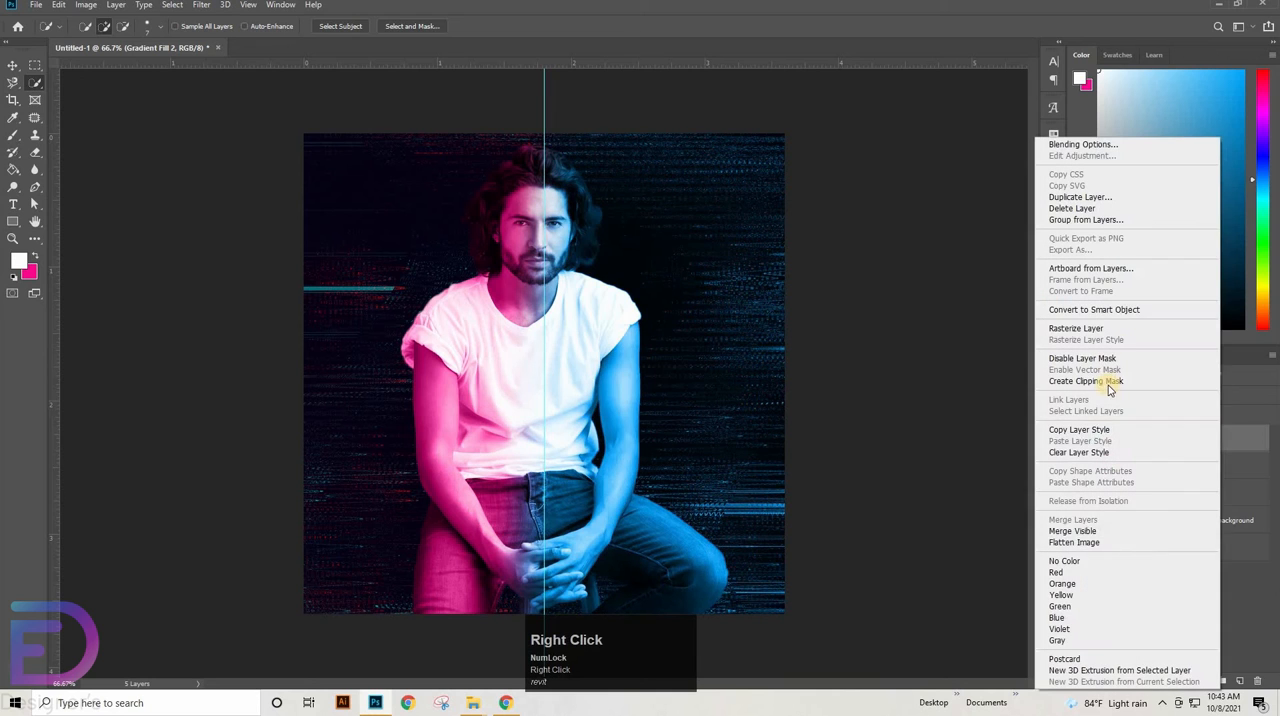
{"action": "left_click", "coordinate": [1082, 376]}
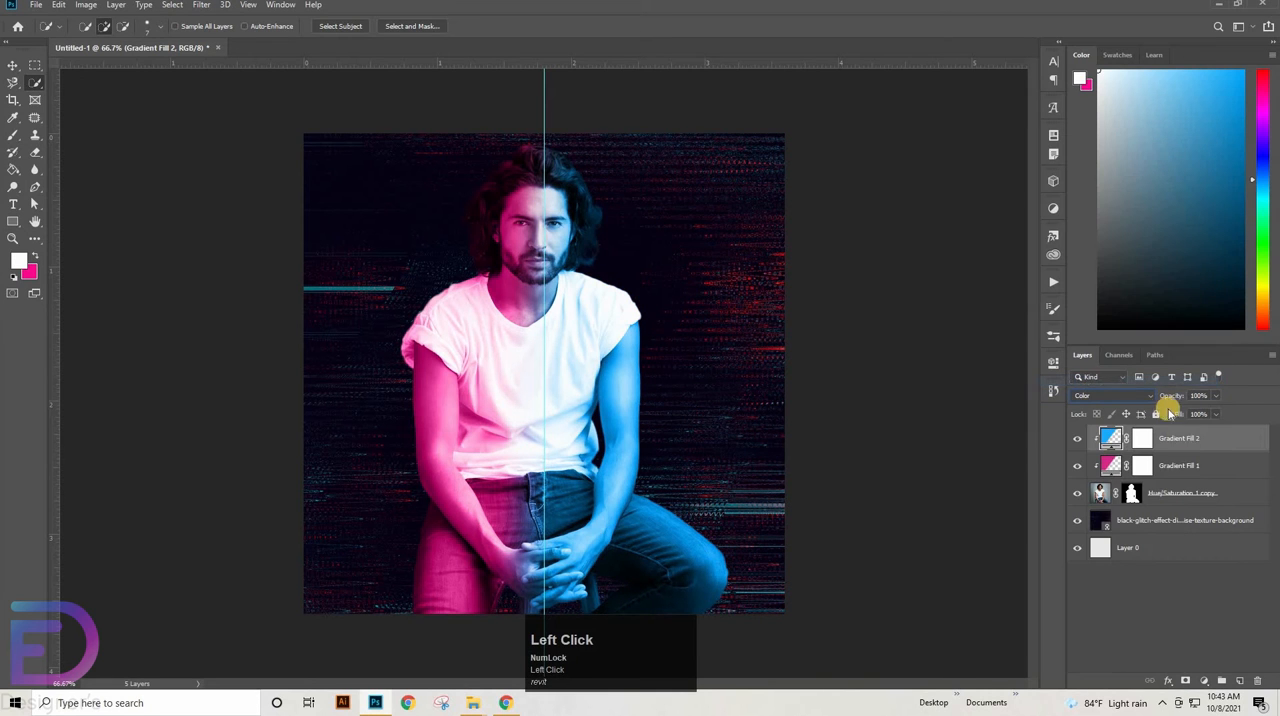
Group both gradient fills with the man's cutout layer and name the group men
{"action": "left_click", "coordinate": [1182, 487], "text": "shift"}
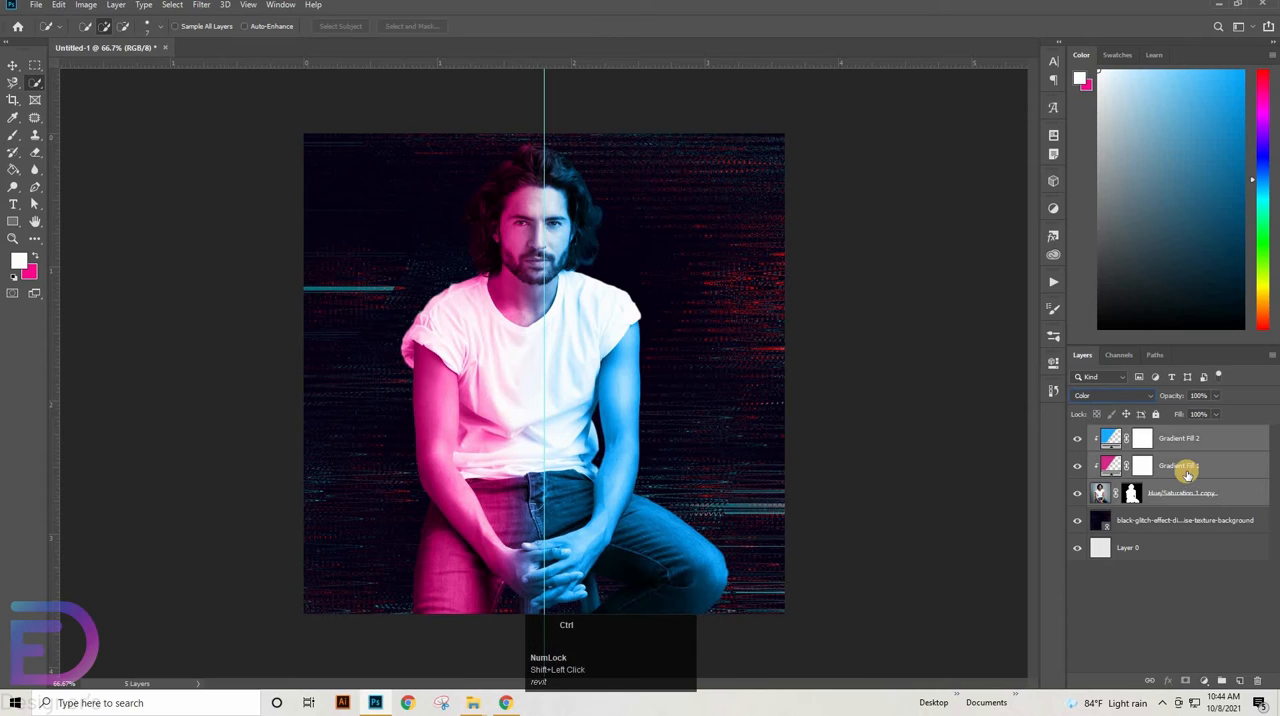
{"action": "key", "text": "ctrl+g"}
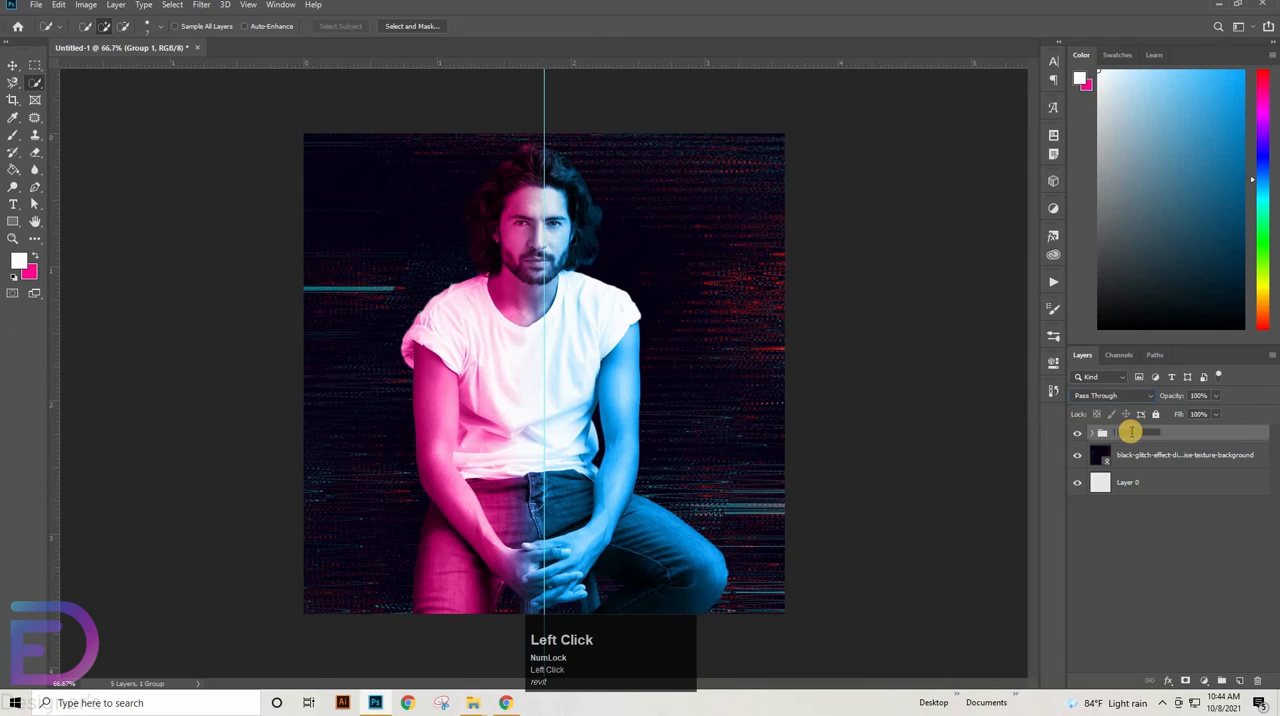
{"action": "type", "text": "me"}
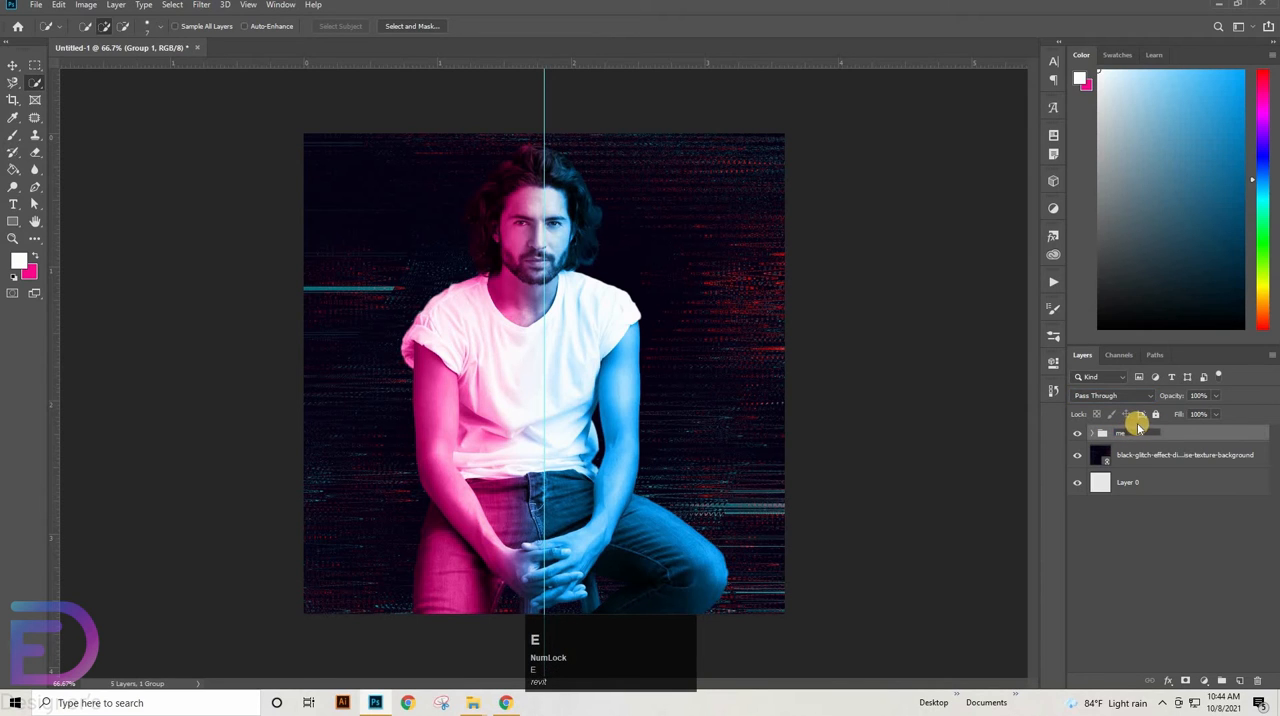
{"action": "type", "text": "n"}
{"action": "key", "text": "Return"}
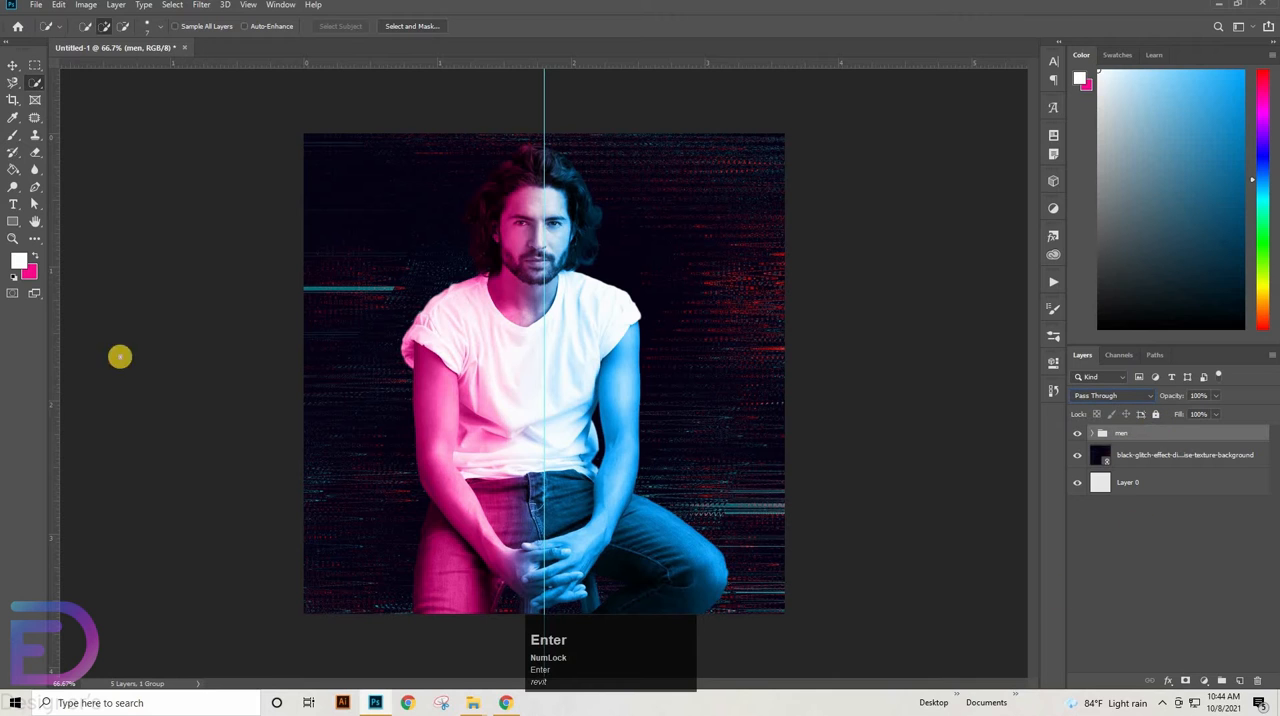
Scale the men group proportionally to about 75% and place it centred at the bottom edge of the canvas
{"action": "left_click", "coordinate": [12, 64]}
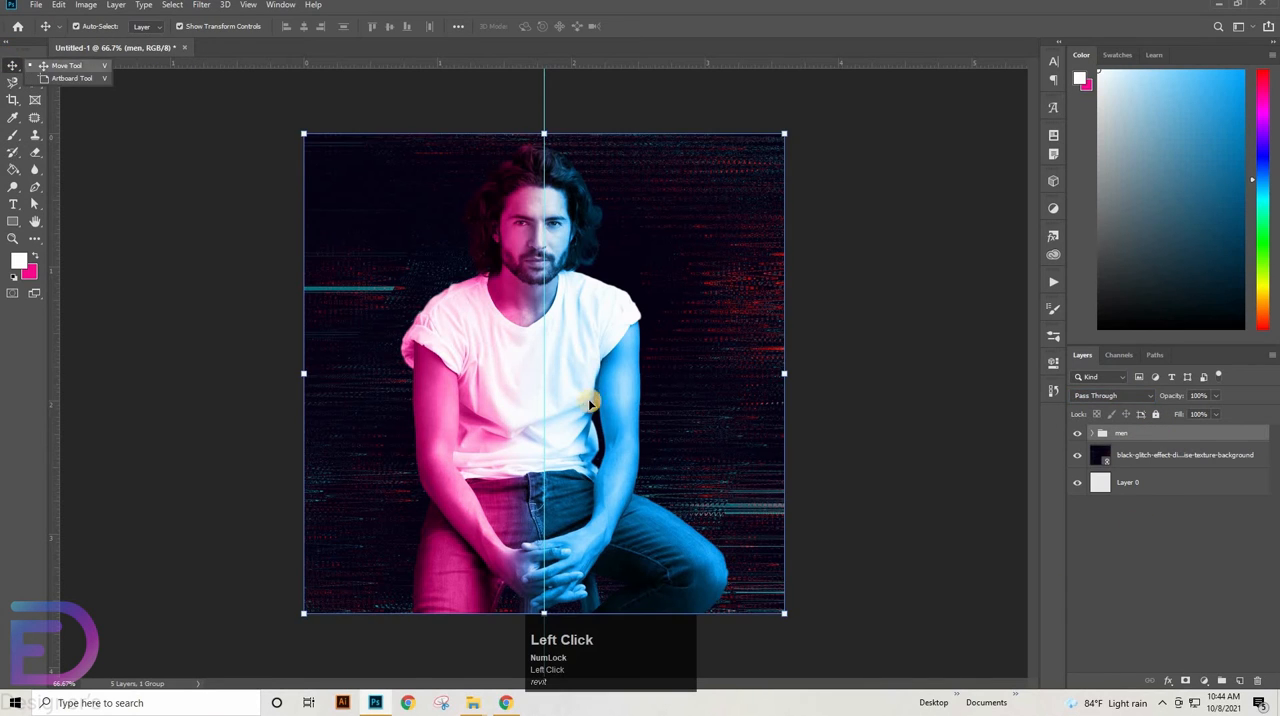
{"action": "left_click", "coordinate": [620, 277]}
{"action": "left_click", "coordinate": [718, 337]}
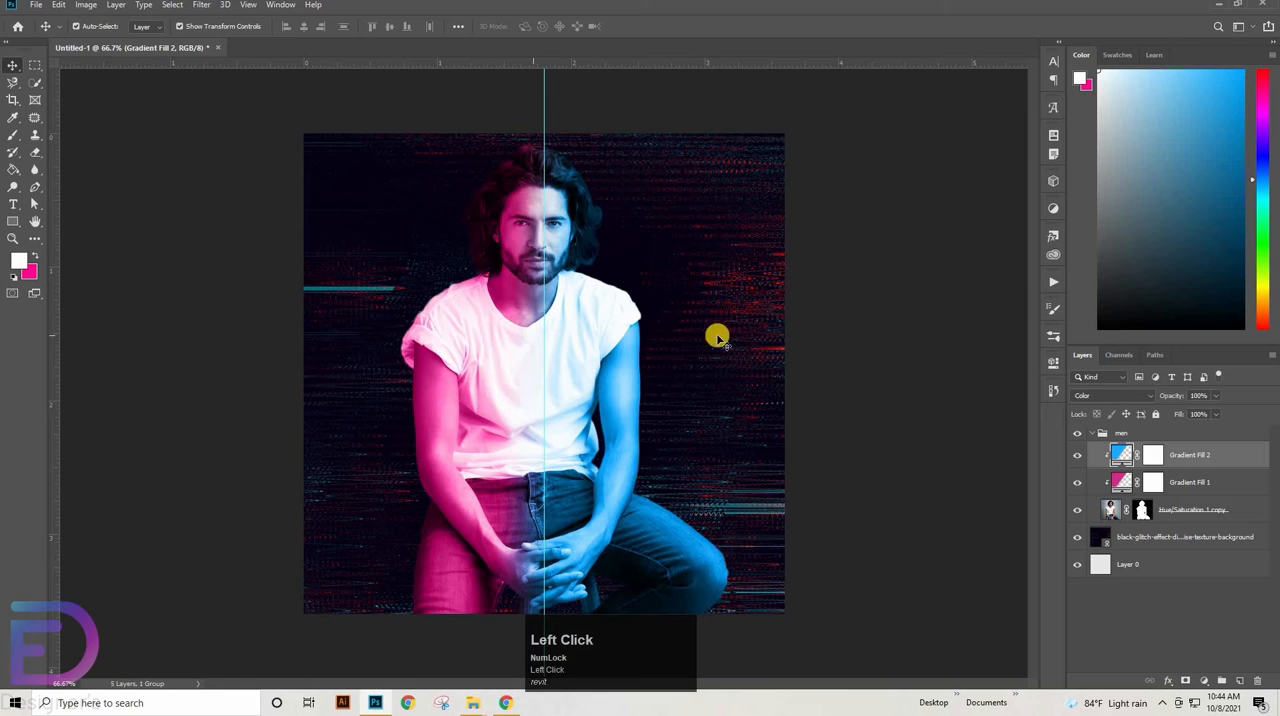
{"action": "left_click", "coordinate": [1087, 433]}
{"action": "key", "text": "ctrl+t"}
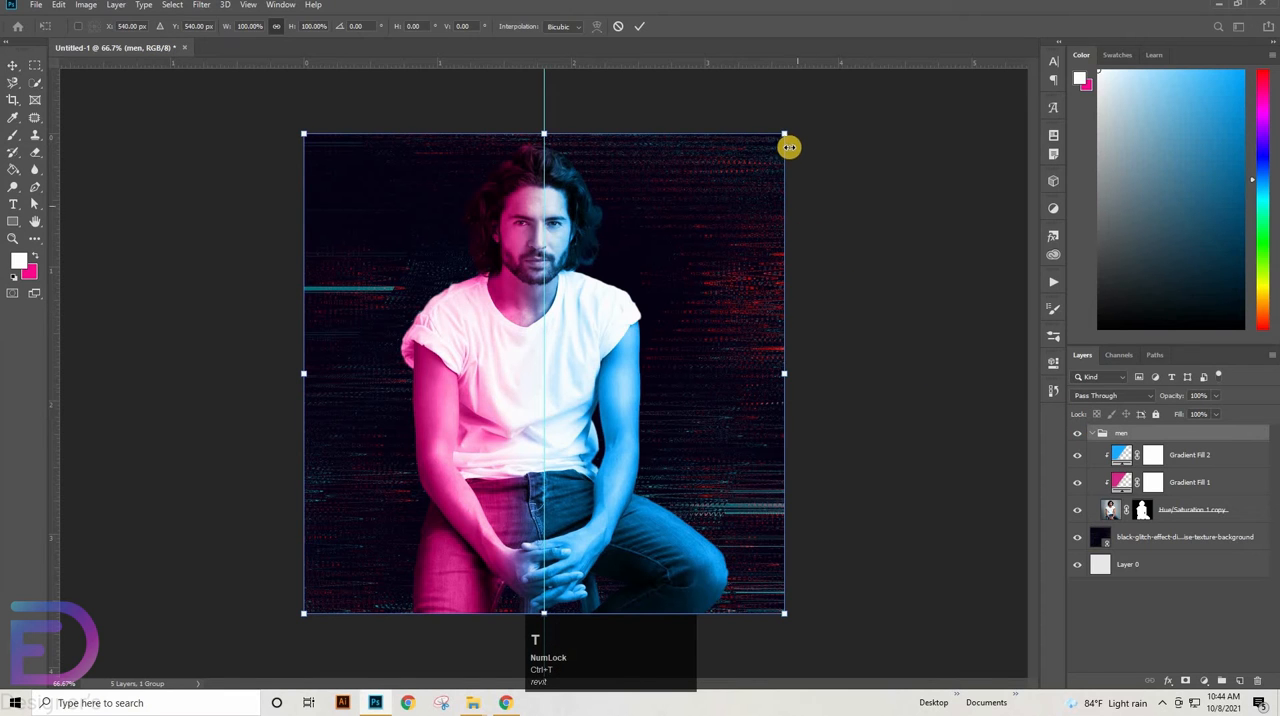
{"action": "left_click_drag", "start_coordinate": [786, 139], "coordinate": [688, 287]}
{"action": "left_click_drag", "start_coordinate": [521, 440], "coordinate": [581, 440]}
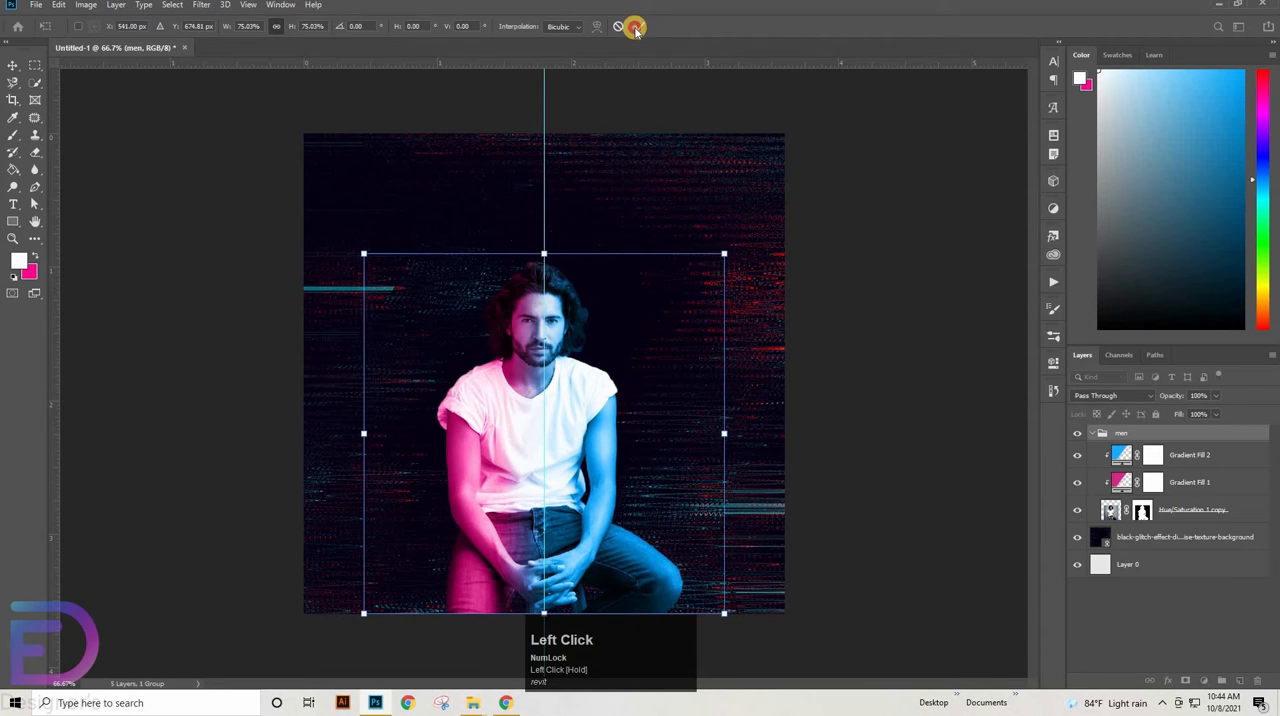
{"action": "left_click", "coordinate": [635, 28]}
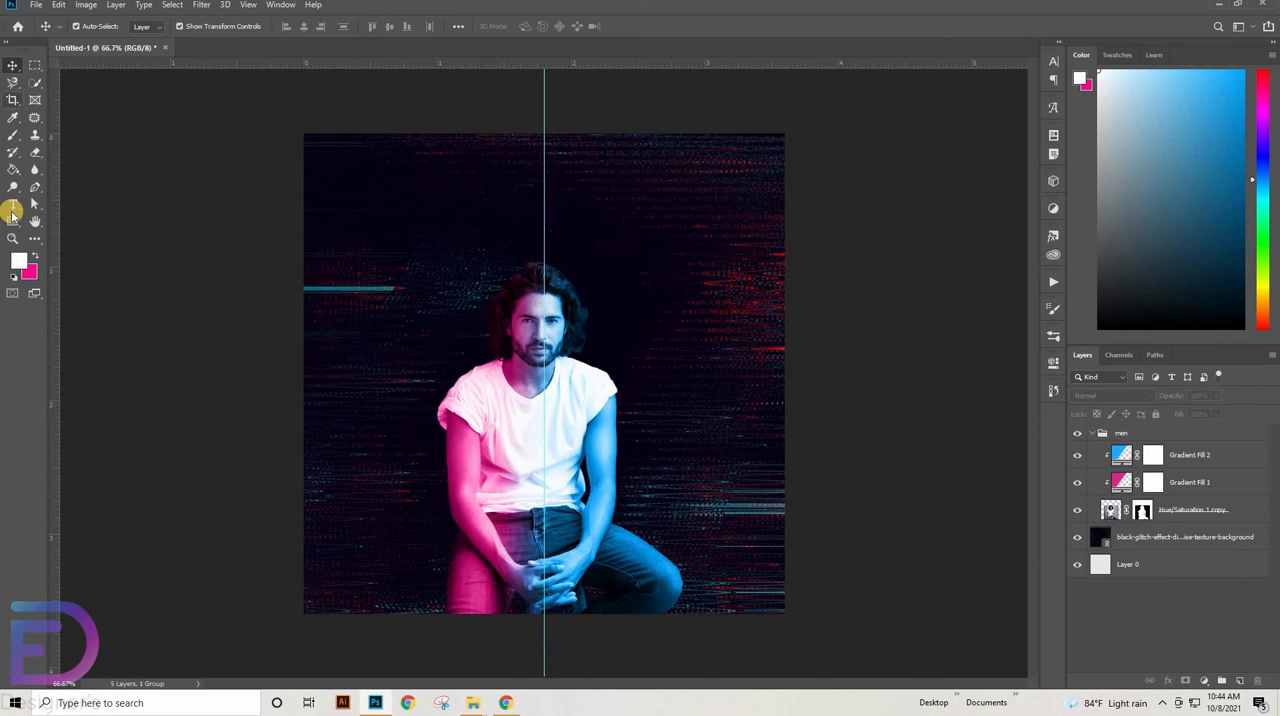
Add the text BLACK above the man's head, just left of the centre guide
{"action": "left_click", "coordinate": [12, 205]}
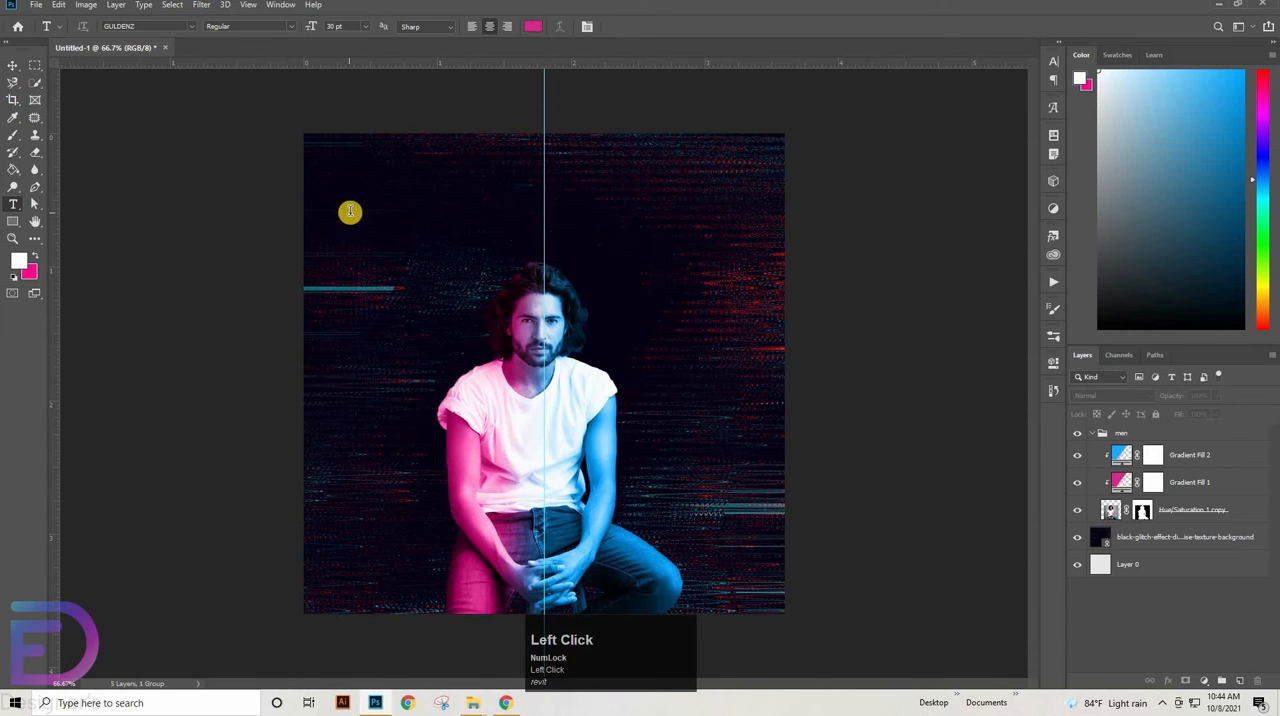
{"action": "left_click", "coordinate": [350, 212]}
{"action": "key", "text": "BackSpace"}
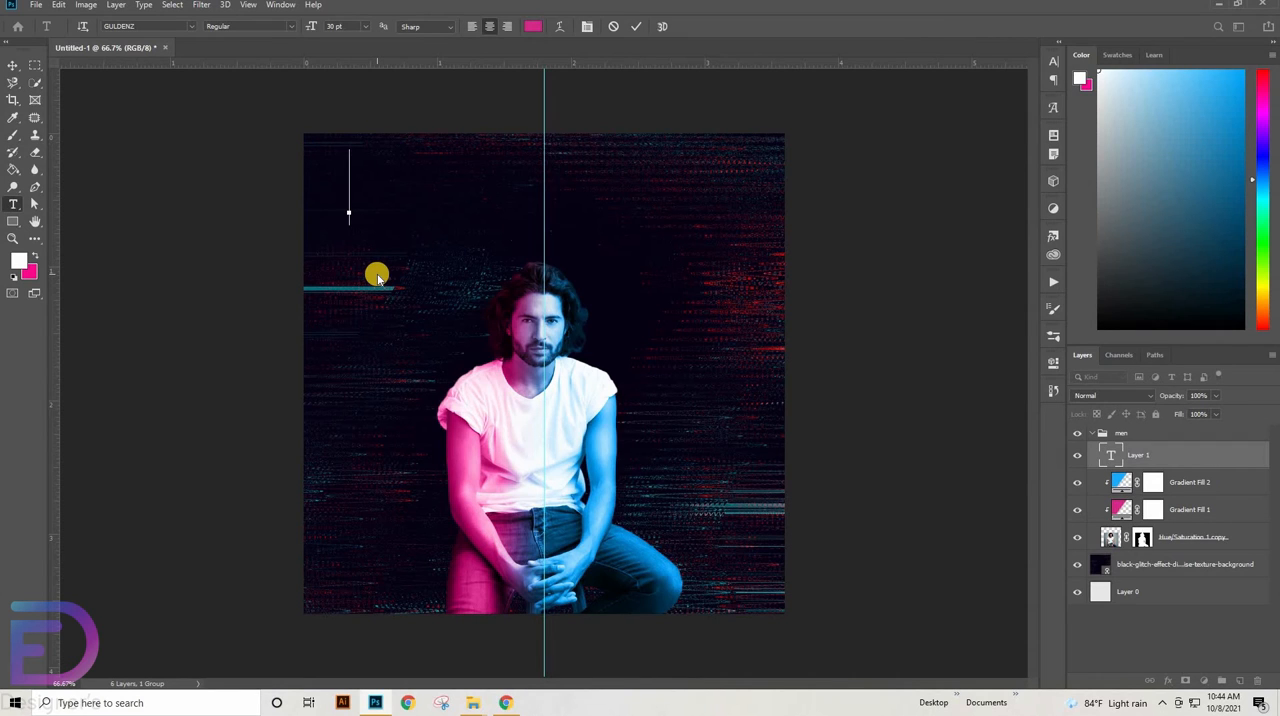
{"action": "key", "text": "Caps_Lock"}
{"action": "type", "text": "BL"}
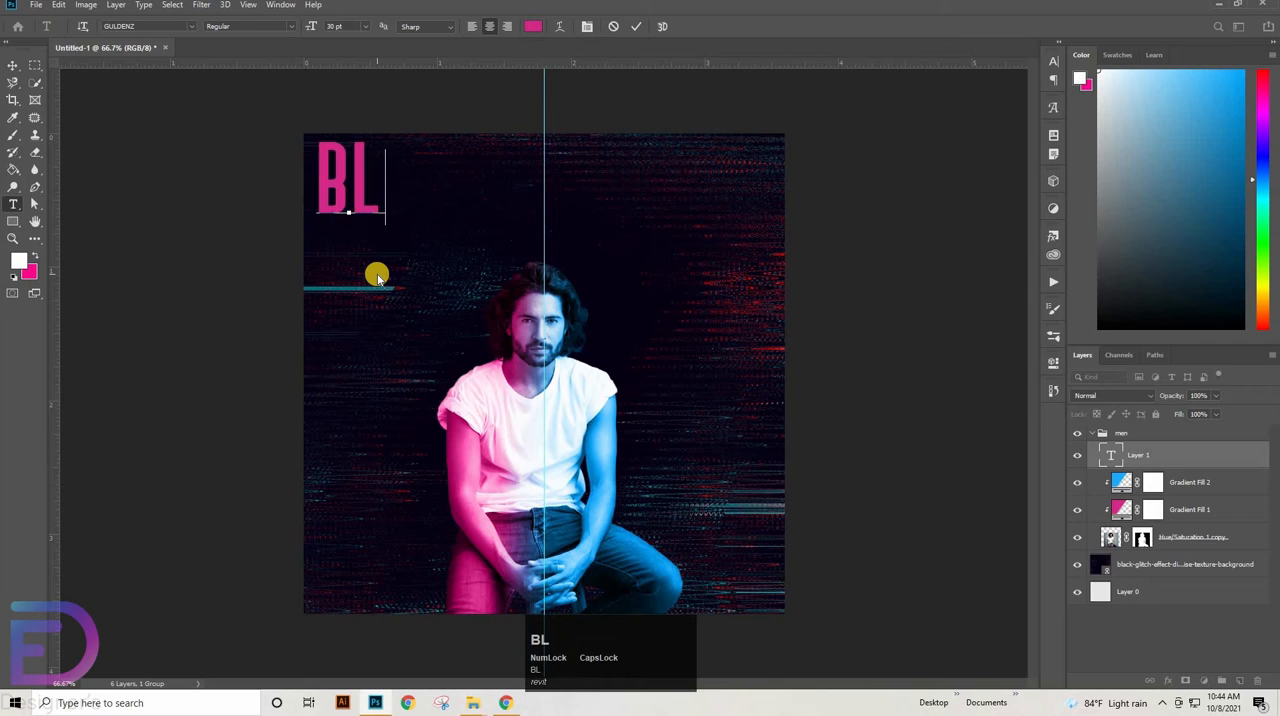
{"action": "type", "text": "ACK"}
{"action": "left_click_drag", "start_coordinate": [386, 263], "coordinate": [477, 288]}
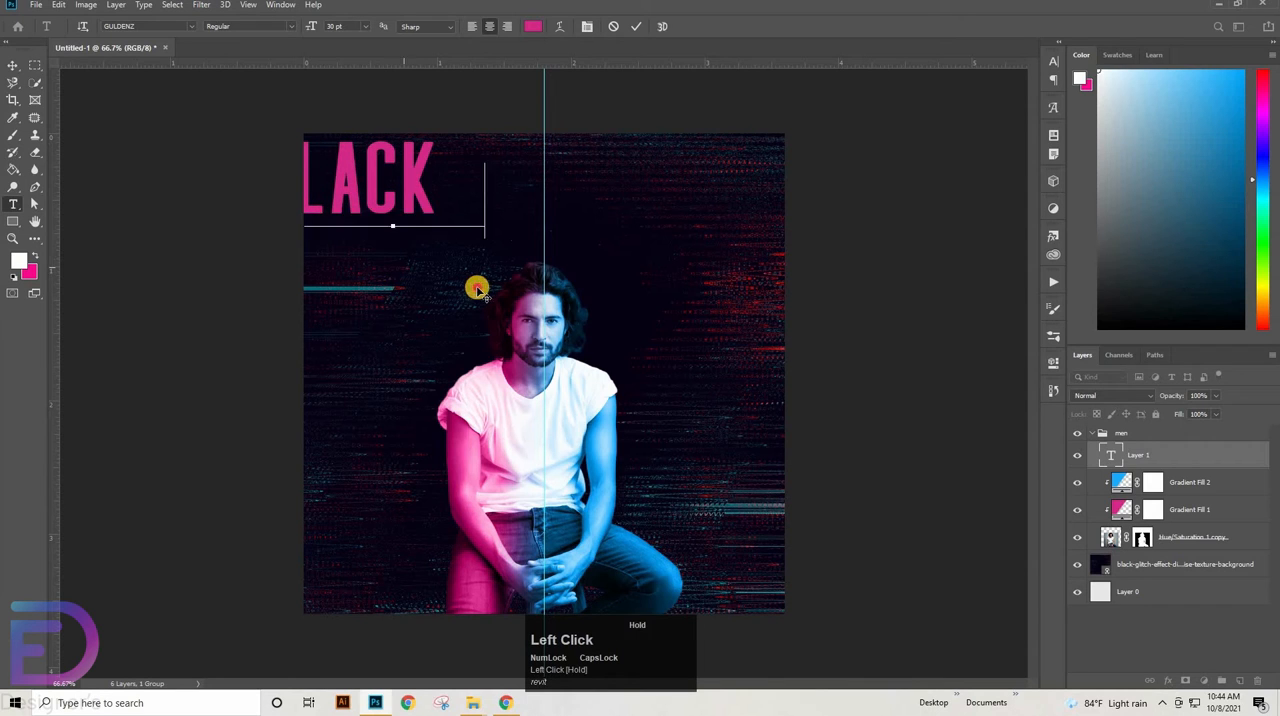
{"action": "left_click", "coordinate": [634, 30]}
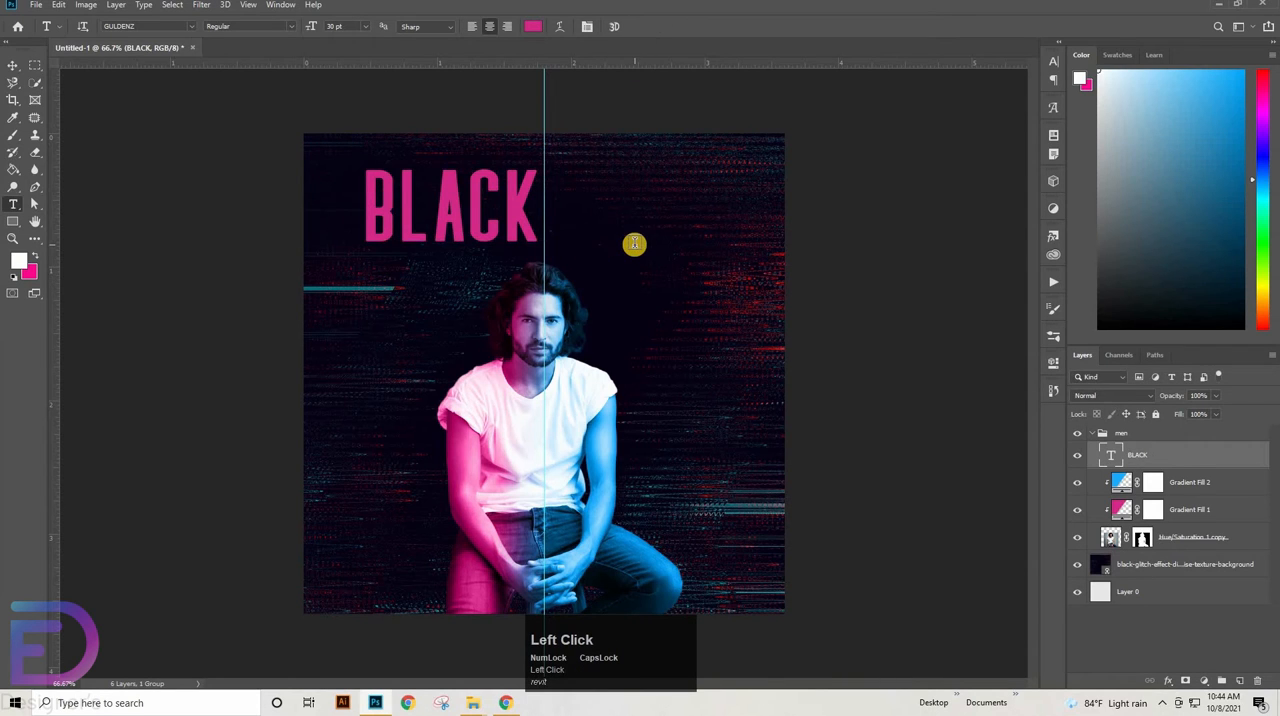
Add a separate text layer reading FRIDAY to the right of the centre guide, slightly lower than BLACK
{"action": "left_click", "coordinate": [636, 245]}
{"action": "left_click_drag", "start_coordinate": [682, 303], "coordinate": [682, 346]}
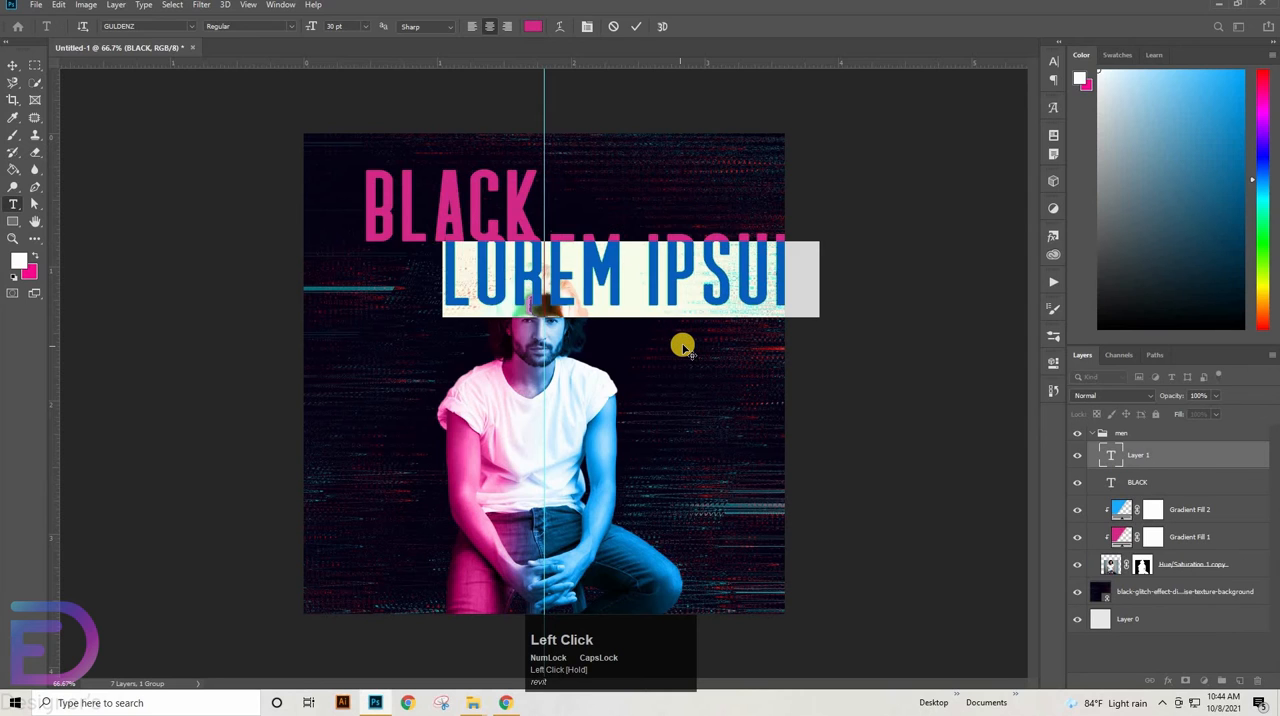
{"action": "type", "text": "F"}
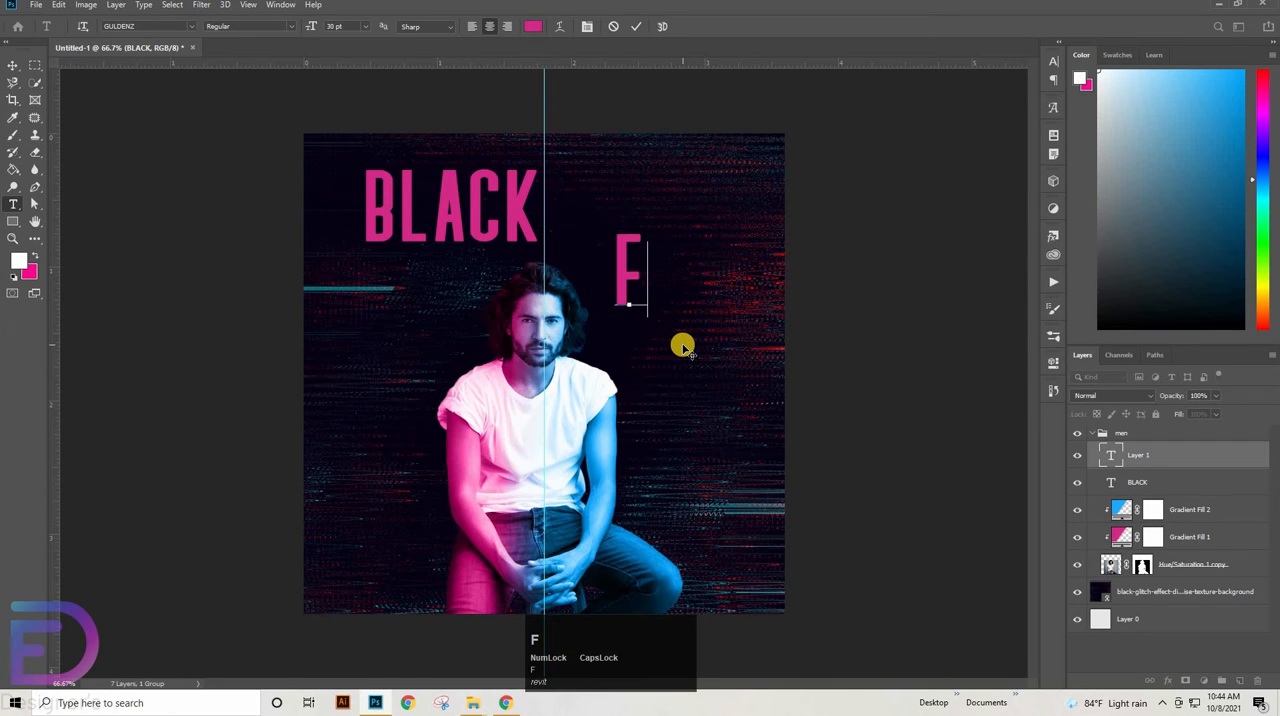
{"action": "type", "text": "RID"}
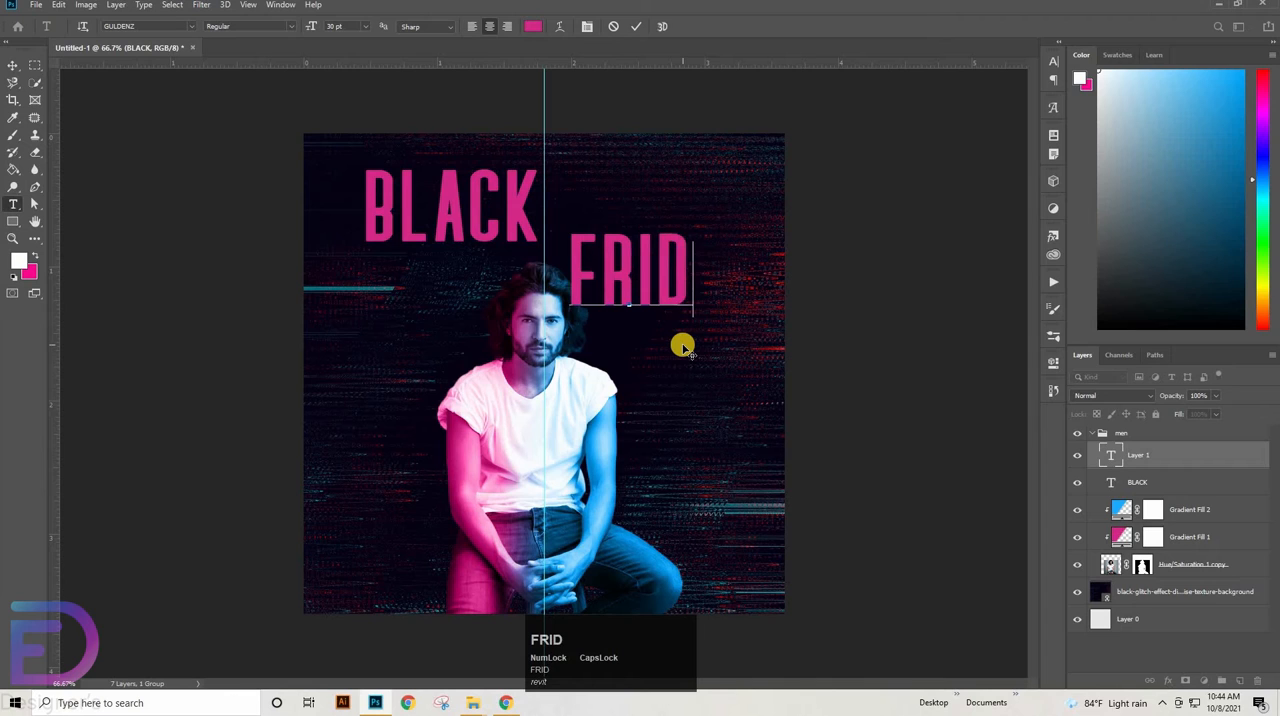
{"action": "type", "text": "AY"}
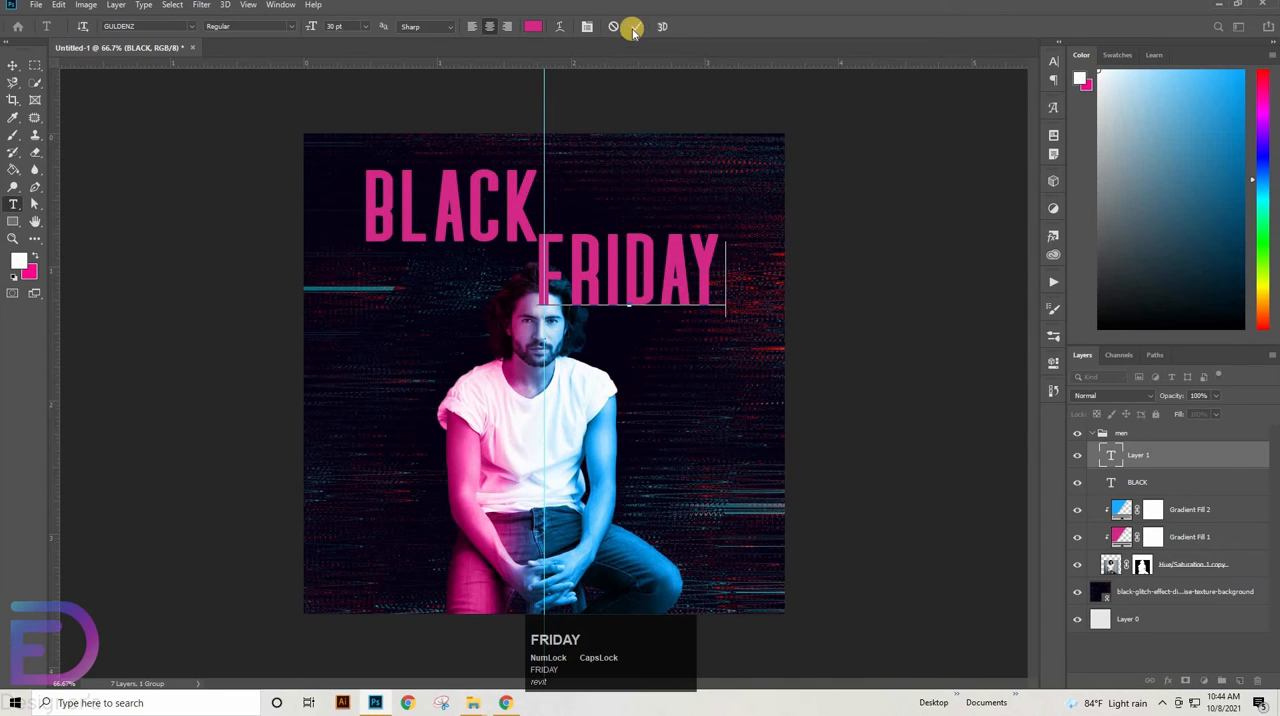
Move FRIDAY up beside BLACK so both words share one line, and select both text layers together
{"action": "left_click", "coordinate": [12, 65]}
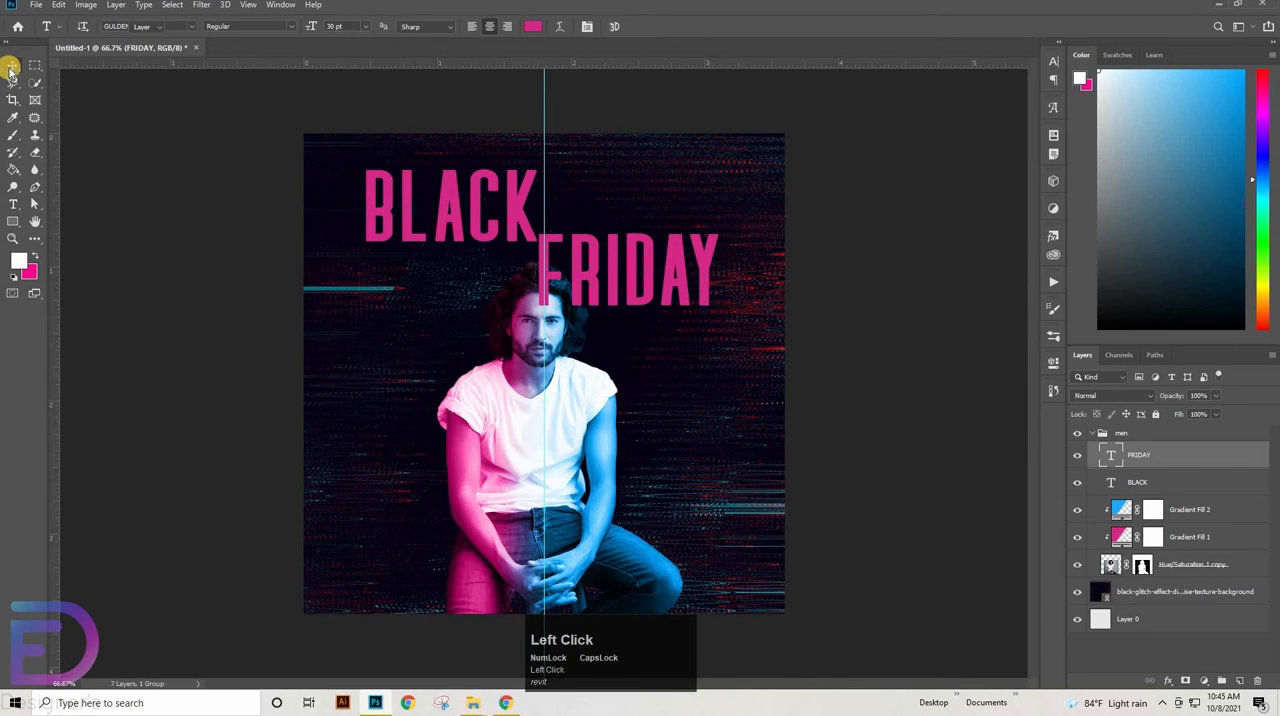
{"action": "left_click_drag", "start_coordinate": [612, 277], "coordinate": [632, 217]}
{"action": "left_click", "coordinate": [508, 208], "text": "shift"}
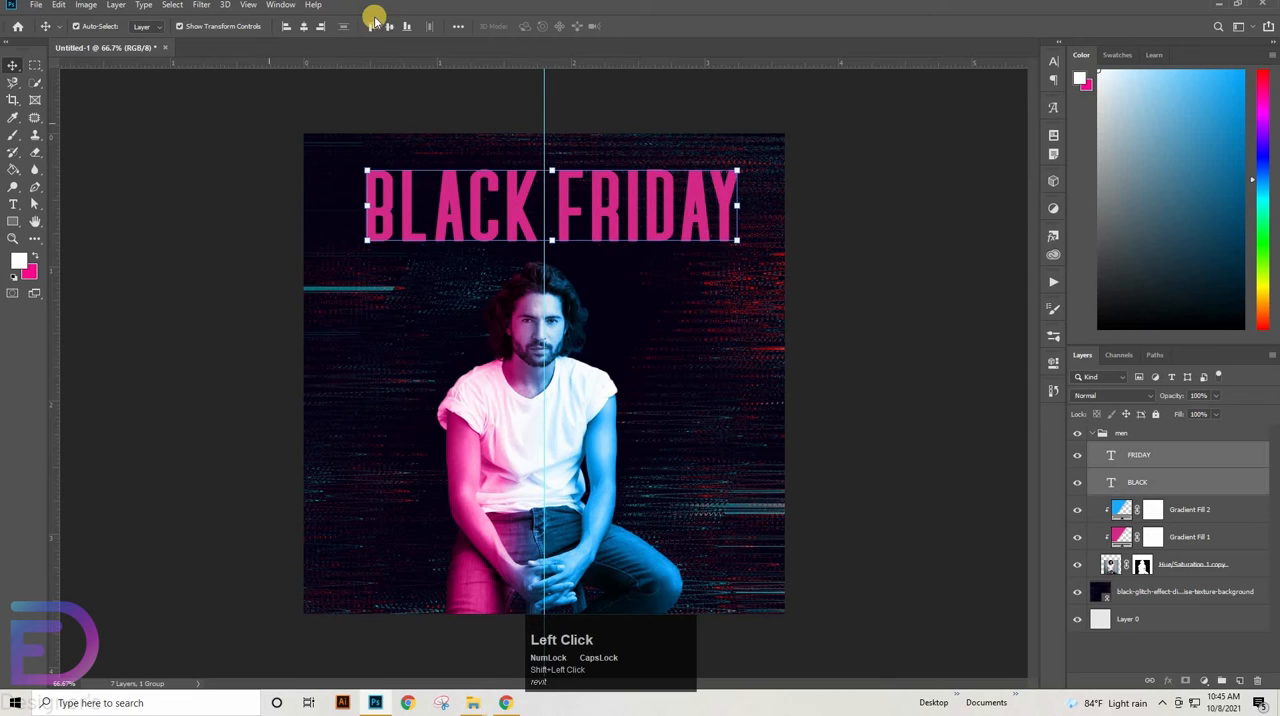
{"action": "left_click", "coordinate": [596, 202]}
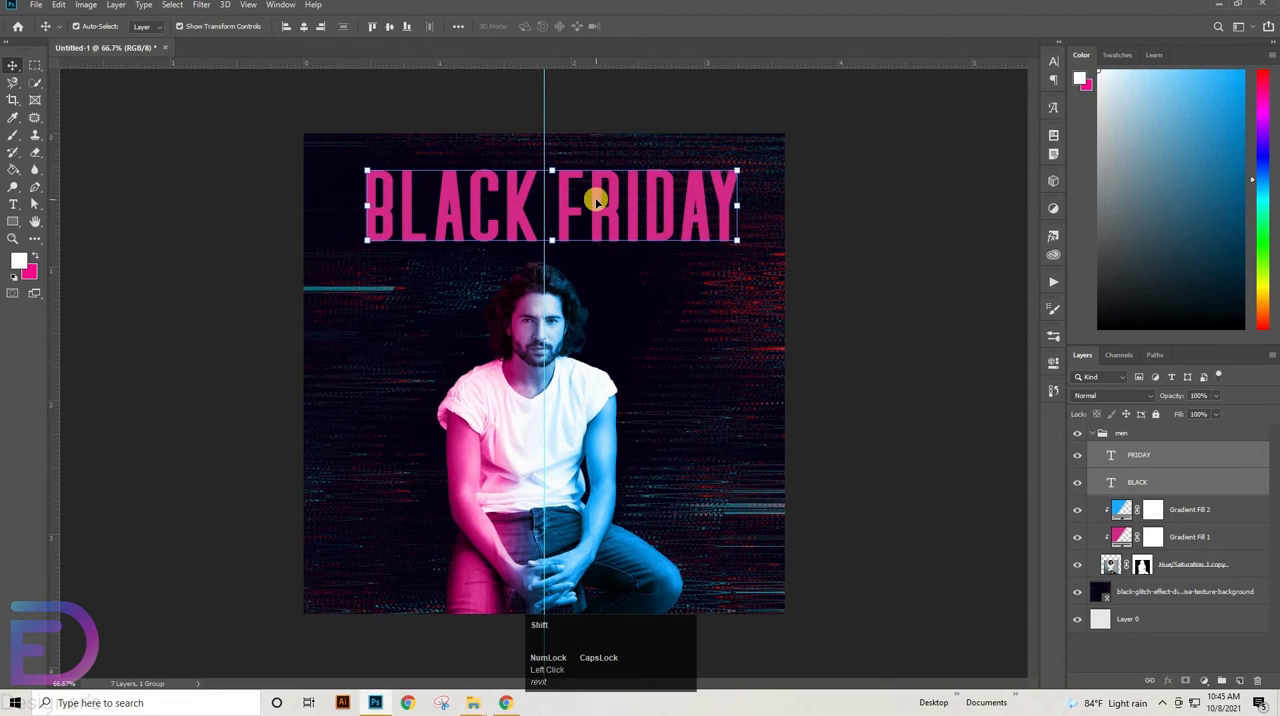
Nudge the BLACK FRIDAY headline left until it is centred on the vertical guide, and deselect it
{"action": "key", "text": "shift+Left"}
{"action": "key", "text": "shift+Left"}
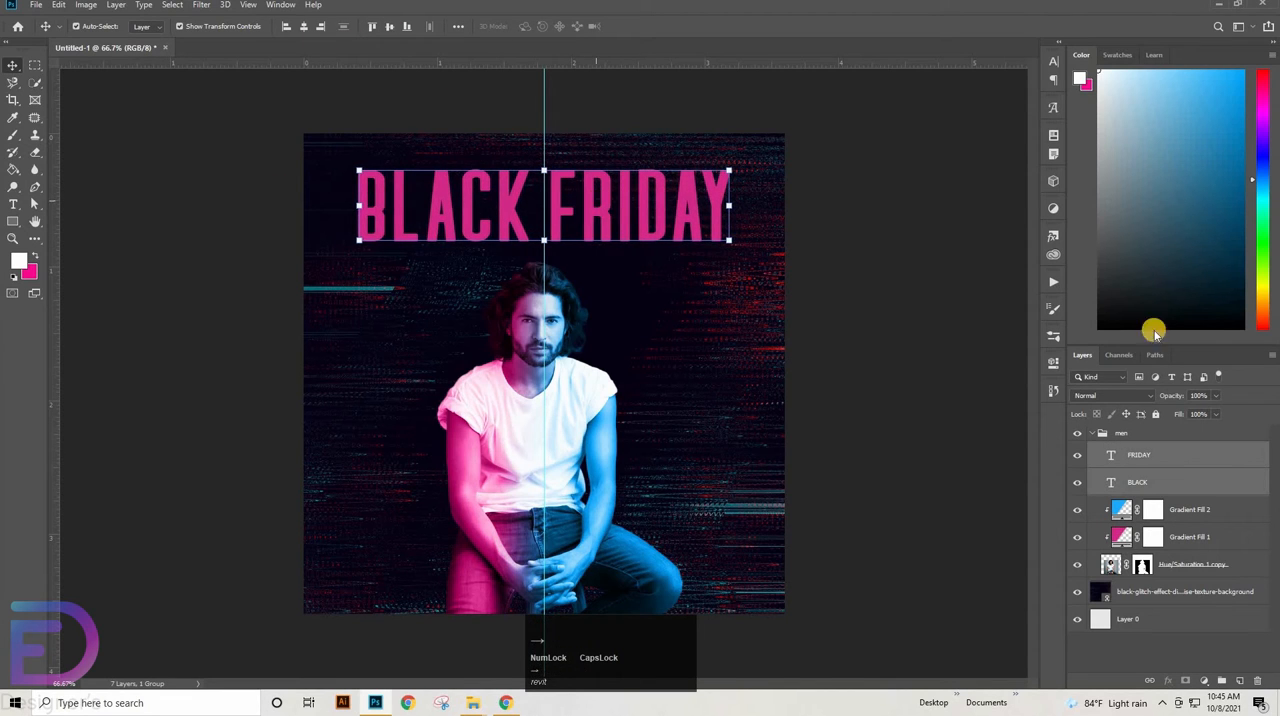
{"action": "left_click", "coordinate": [920, 303]}
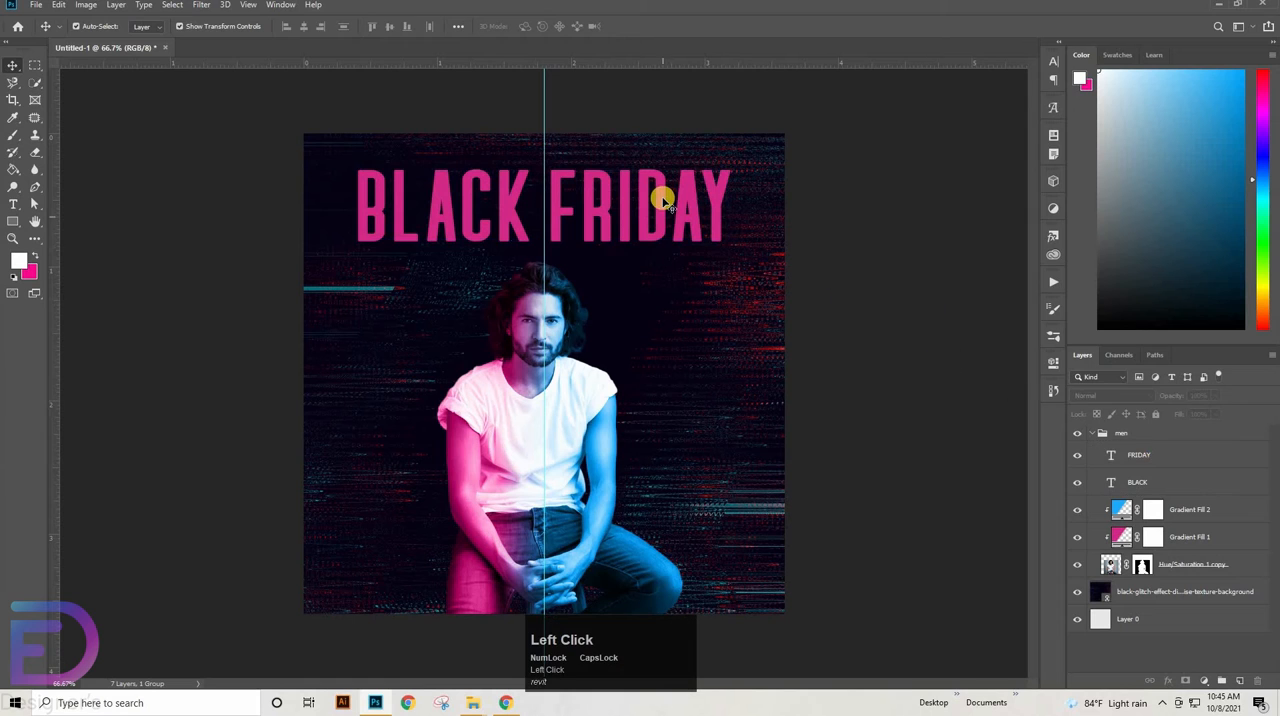
Change the text colour of the FRIDAY layer to blue 1bacfd
{"action": "left_click", "coordinate": [719, 199]}
{"action": "left_click", "coordinate": [1052, 62]}
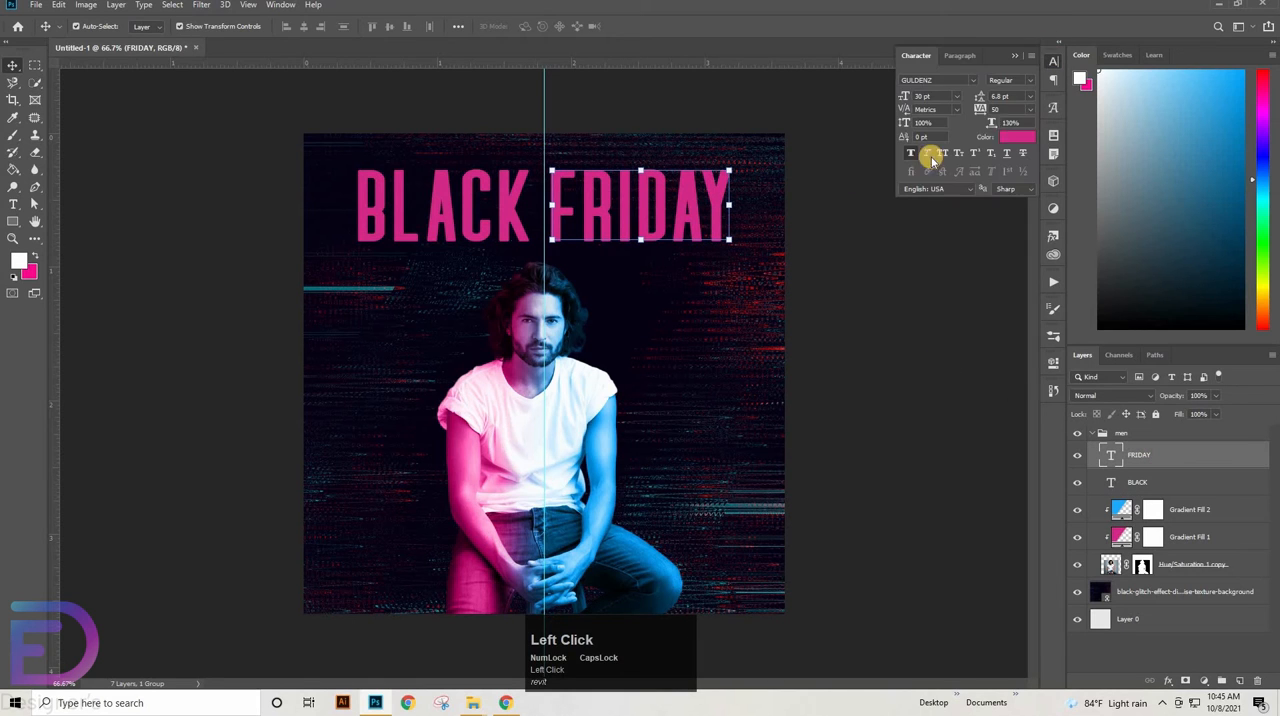
{"action": "left_click", "coordinate": [1006, 133]}
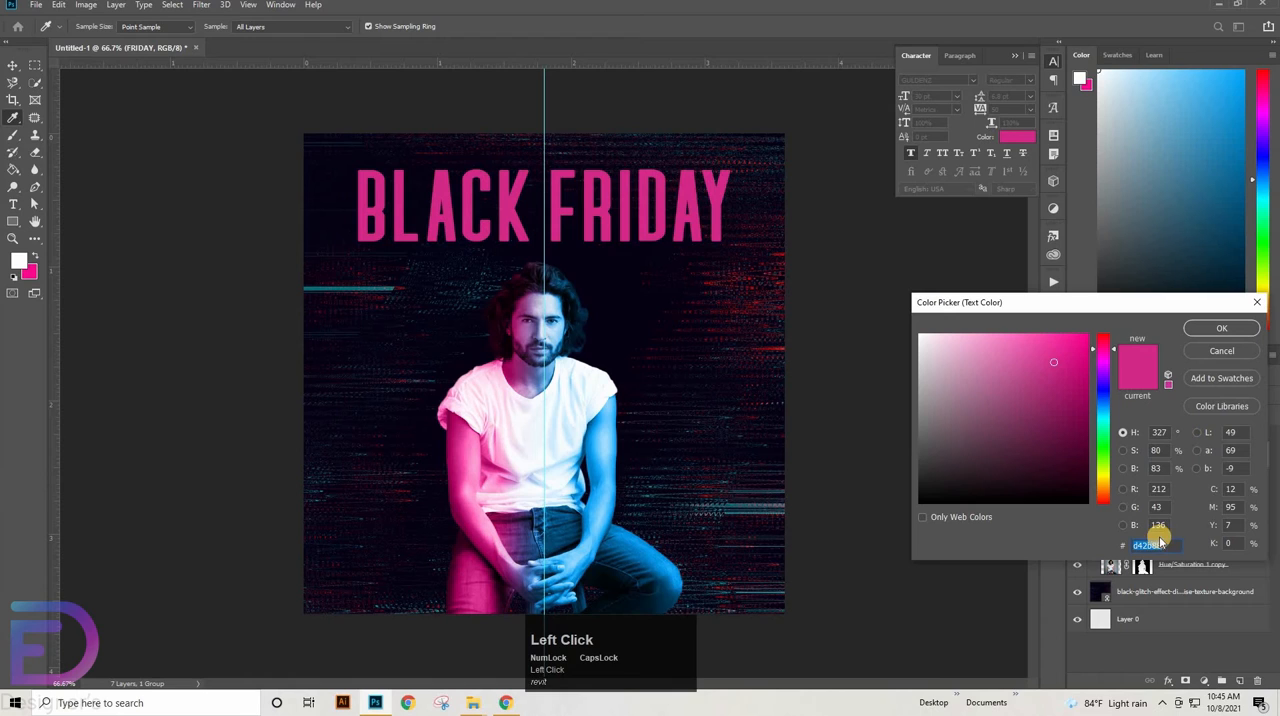
{"action": "key", "text": "BackSpace"}
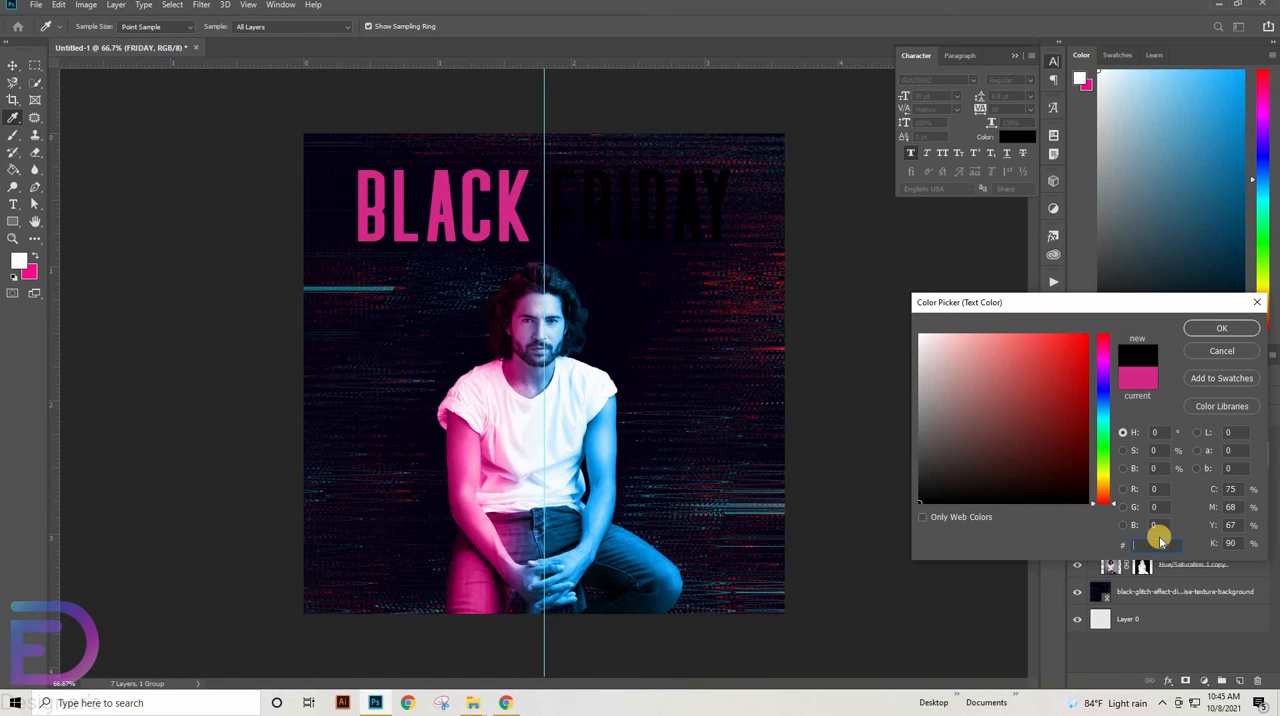
{"action": "key", "text": "Caps_Lock"}
{"action": "type", "text": "1"}
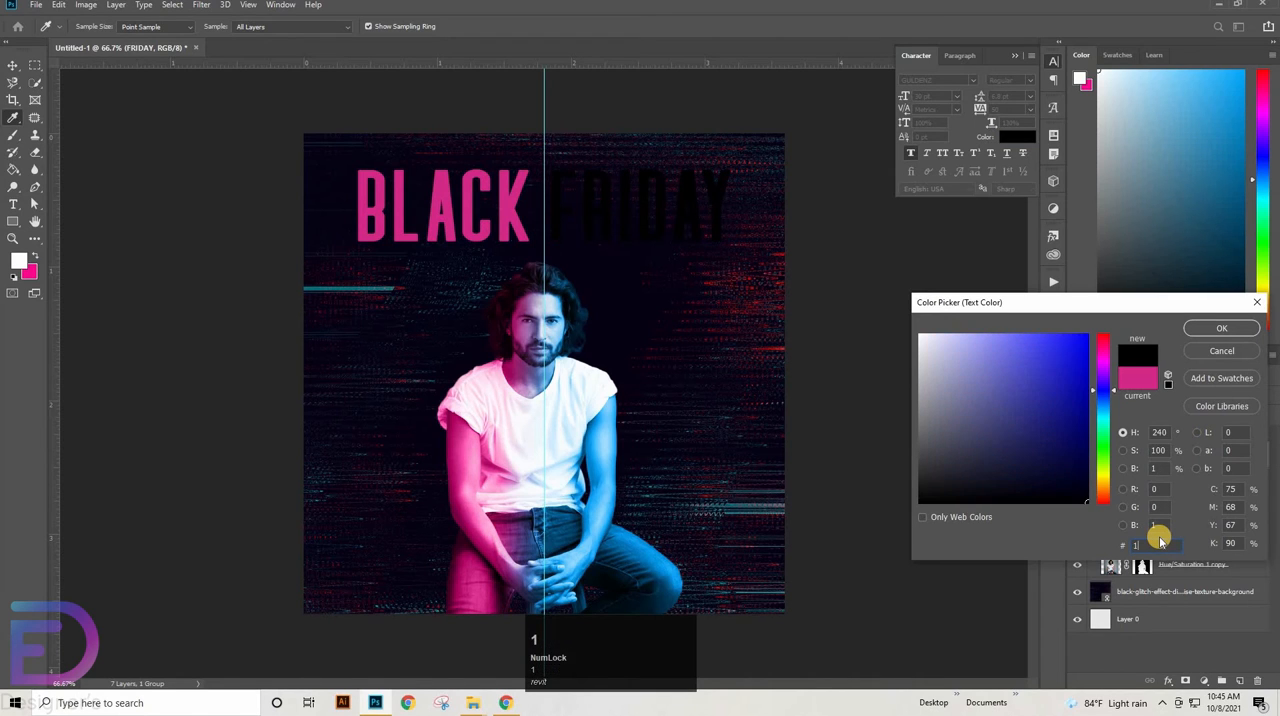
{"action": "type", "text": "bacfd"}
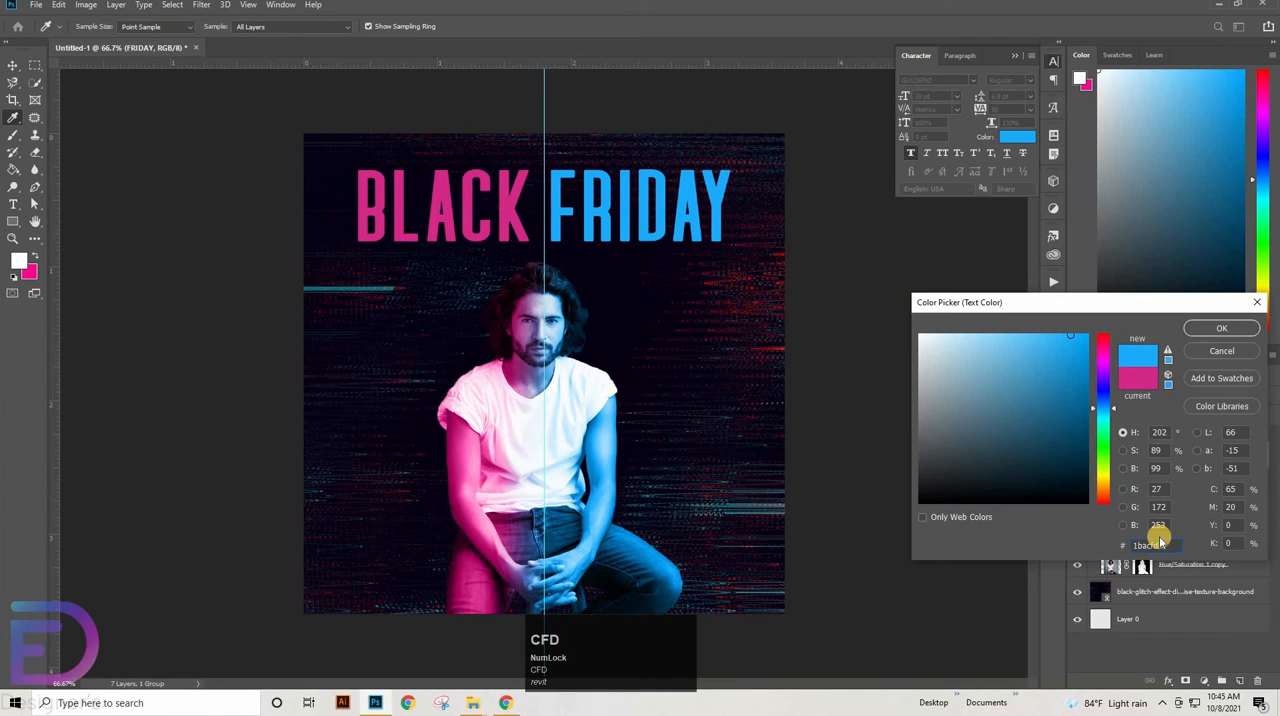
{"action": "key", "text": "Return"}
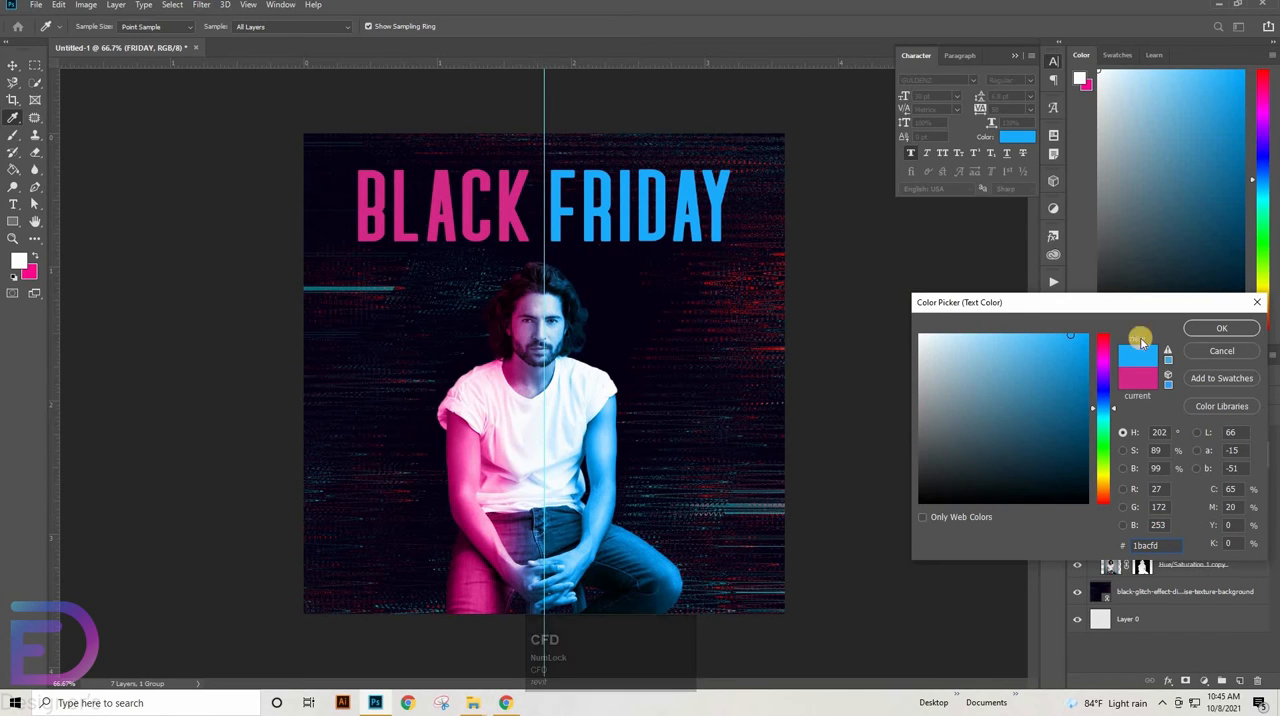
{"action": "left_click", "coordinate": [16, 68]}
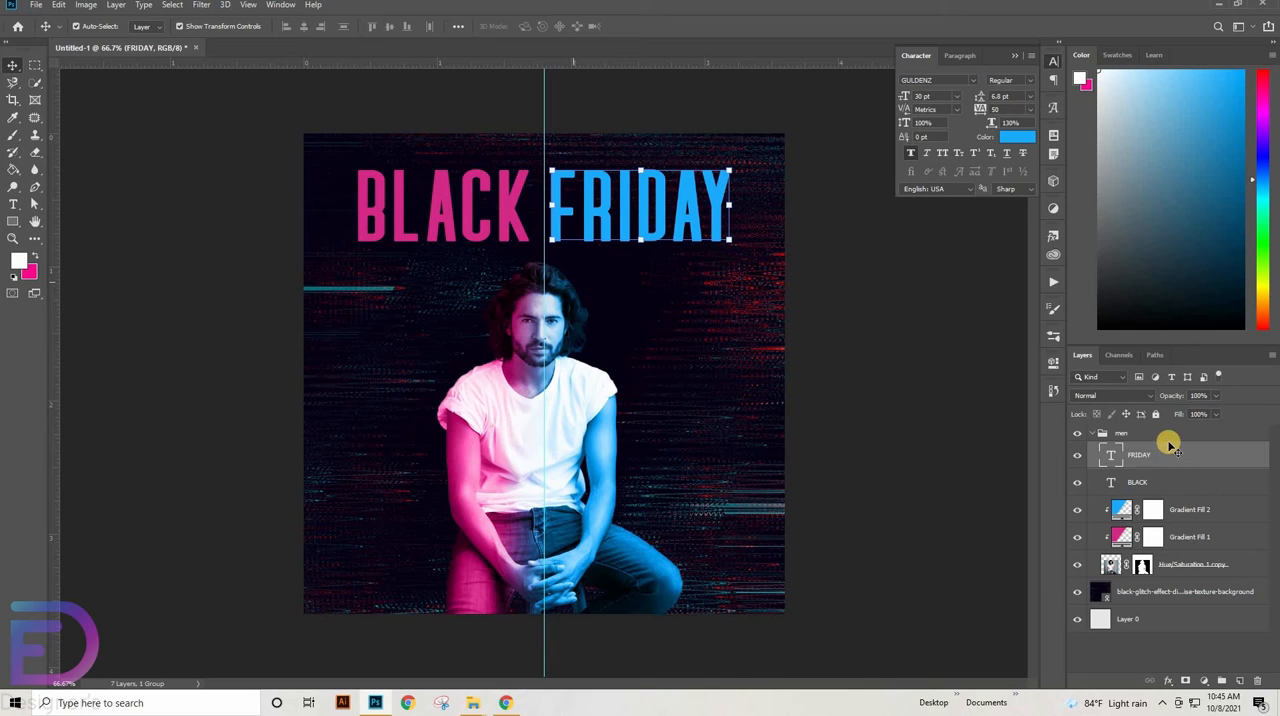
Group the FRIDAY and BLACK text layers together and move the new group out of the men group, directly above it
{"action": "left_click", "coordinate": [1104, 435]}
{"action": "left_click", "coordinate": [1091, 433]}
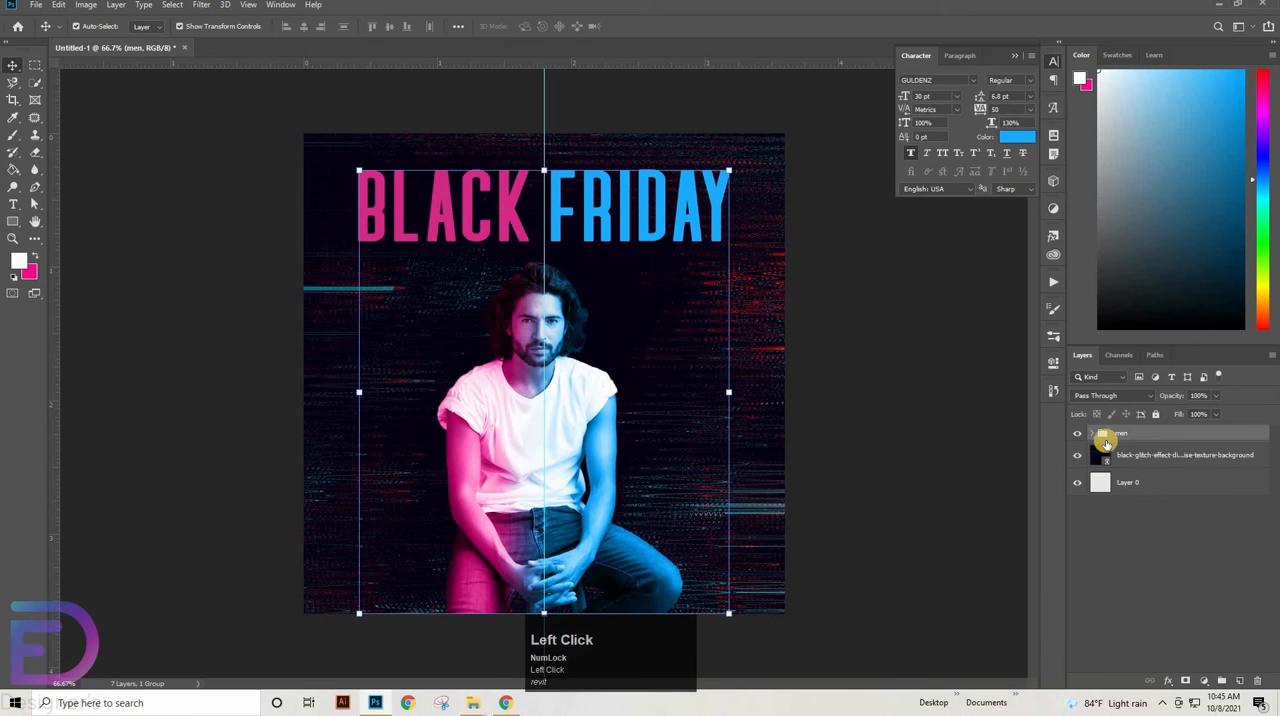
{"action": "left_click", "coordinate": [1092, 436]}
{"action": "left_click", "coordinate": [1132, 465]}
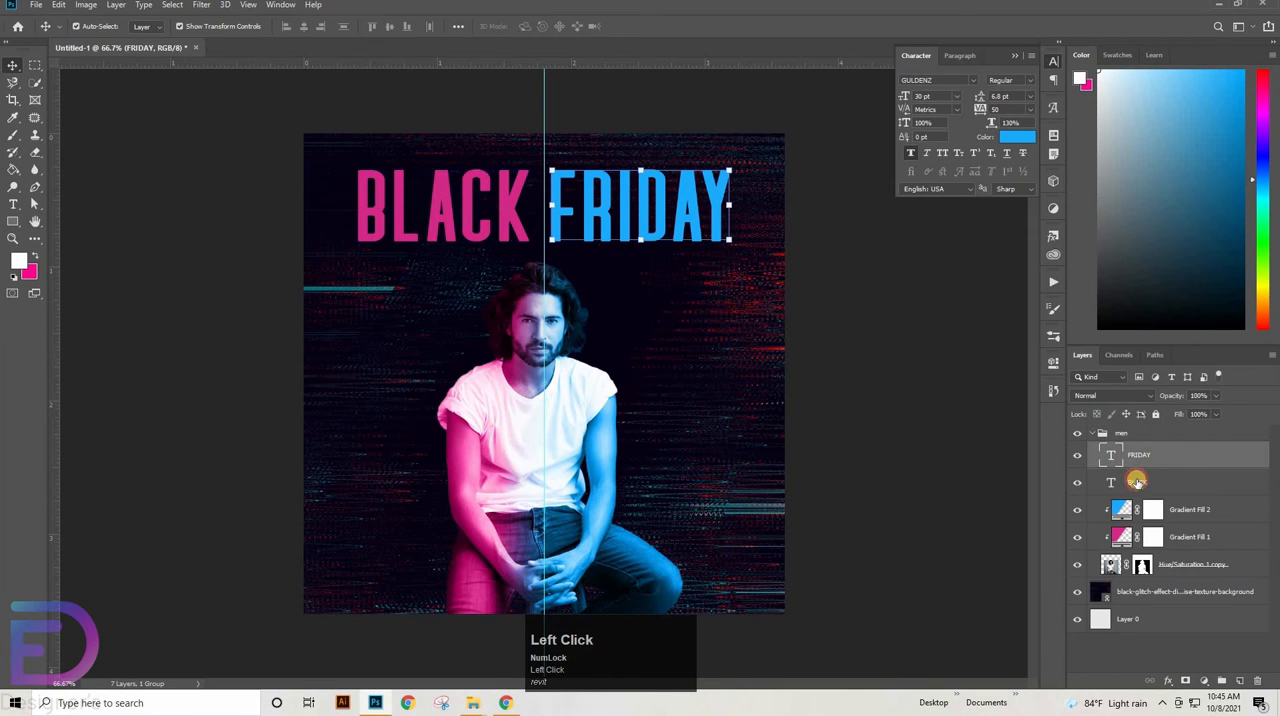
{"action": "left_click", "coordinate": [1137, 480], "text": "ctrl"}
{"action": "key", "text": "ctrl+g"}
{"action": "left_click_drag", "start_coordinate": [1137, 449], "coordinate": [1121, 427]}
{"action": "left_click", "coordinate": [1093, 450]}
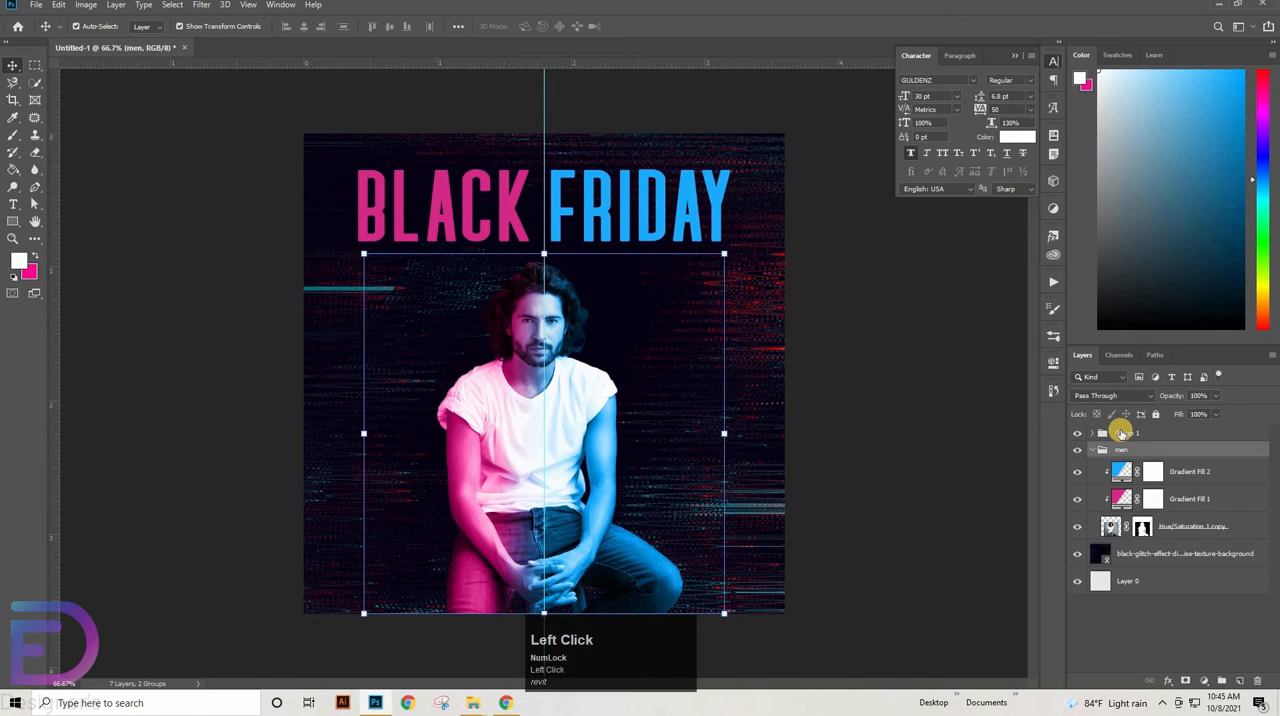
Rename the new headline group as TEXT
{"action": "left_click", "coordinate": [1128, 433]}
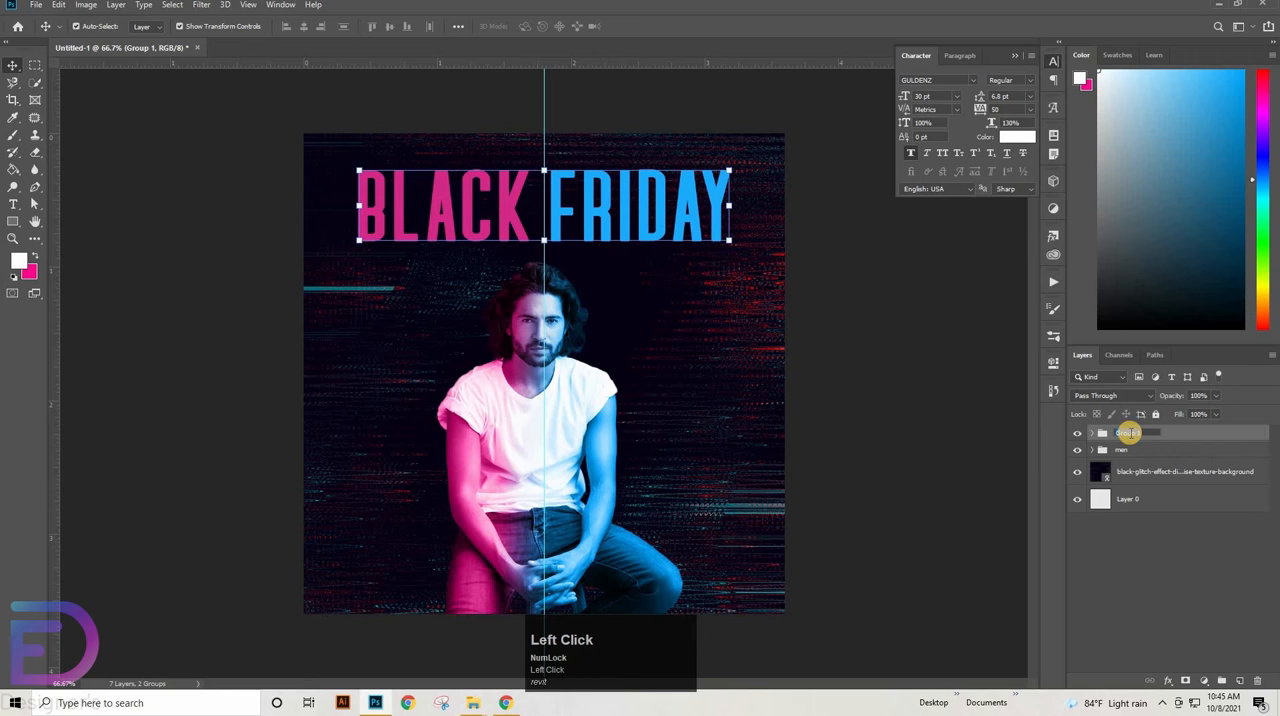
{"action": "key", "text": "Caps_Lock"}
{"action": "type", "text": "TE"}
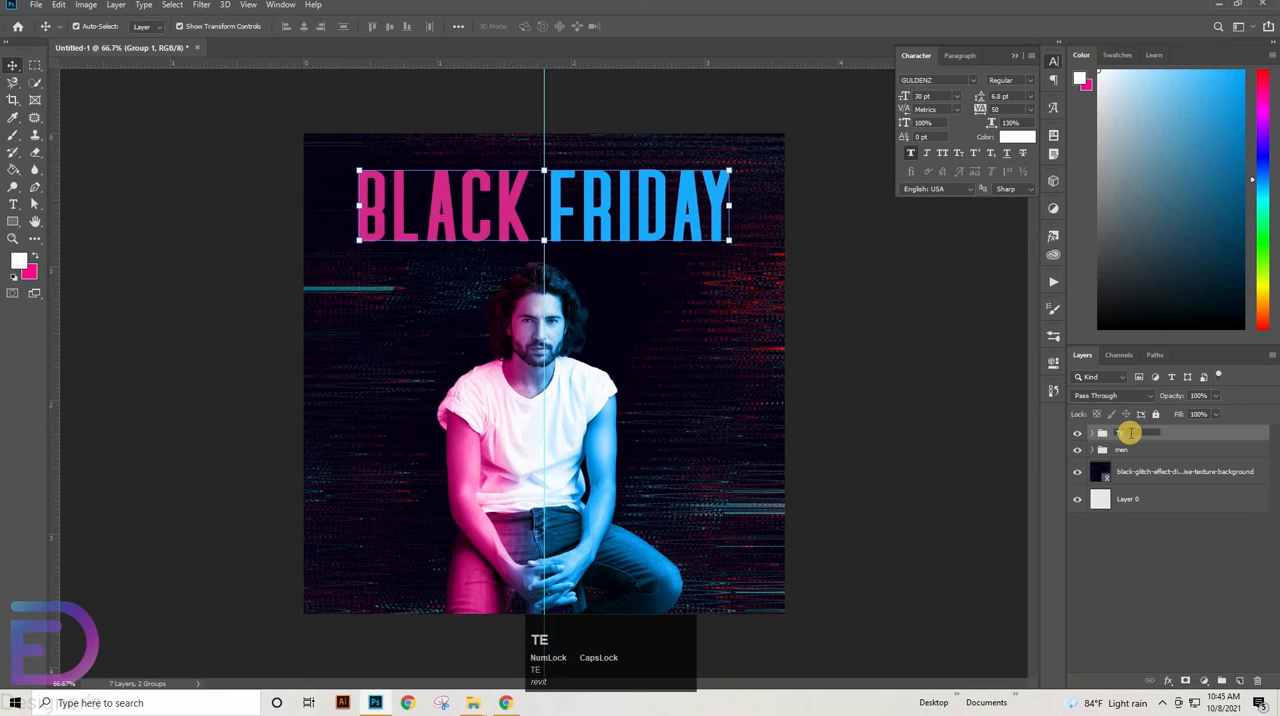
{"action": "type", "text": "XT"}
{"action": "key", "text": "Return"}
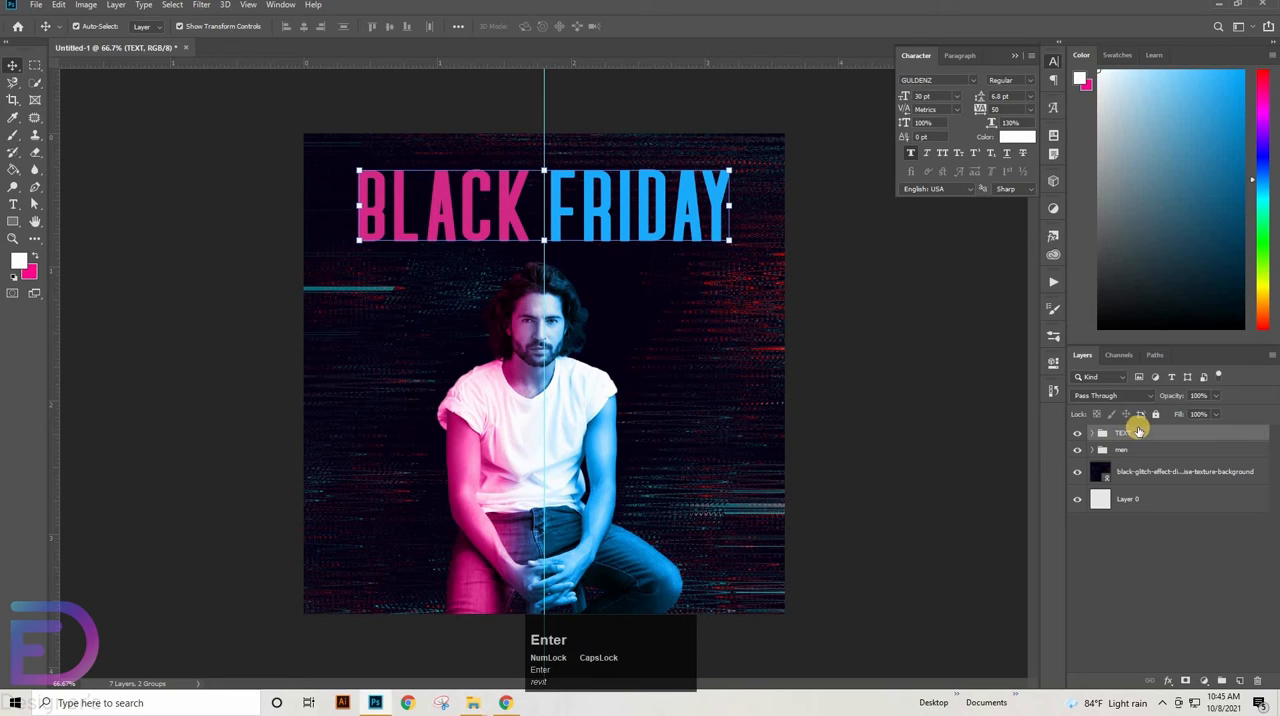
Duplicate the TEXT group and move the copy down to form a second headline row directly below the first
{"action": "left_click", "coordinate": [1138, 431]}
{"action": "key", "text": "ctrl+j"}
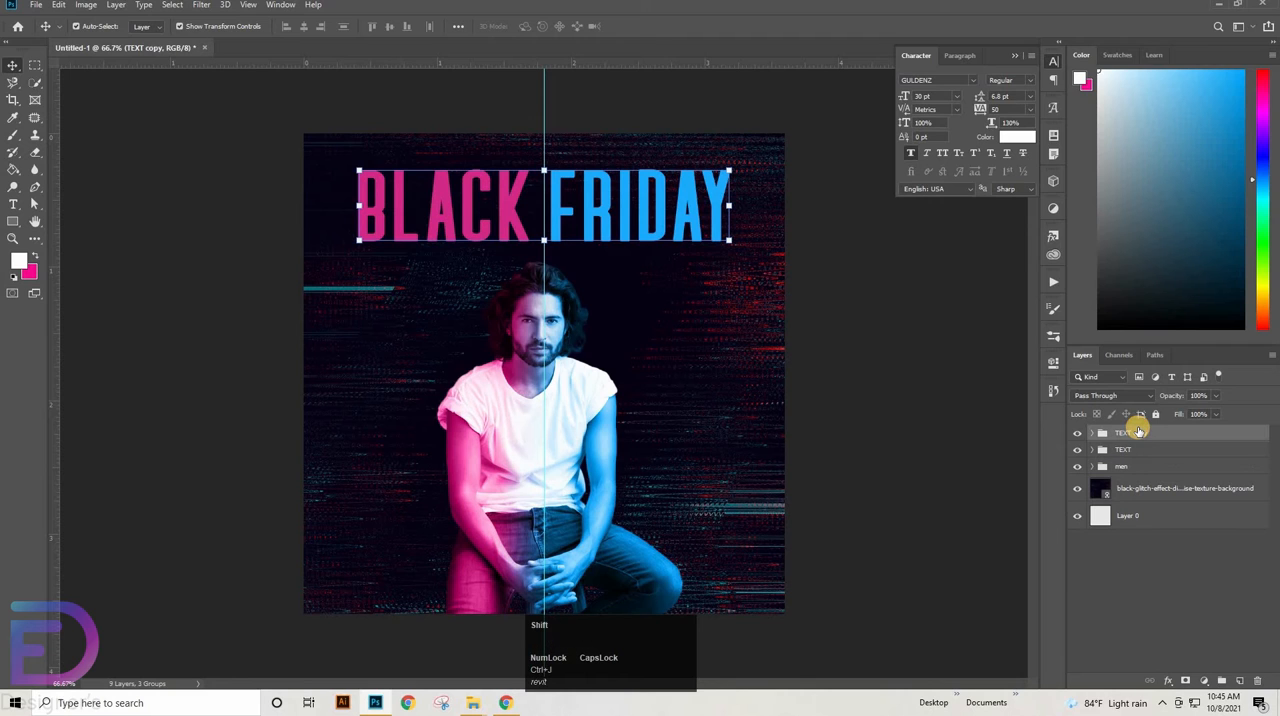
{"action": "key", "text": "shift+Down"}
{"action": "key", "text": "shift+Down"}
{"action": "key", "text": "shift+Down"}
{"action": "key", "text": "shift+Down"}
{"action": "key", "text": "shift+Down"}
{"action": "key", "text": "shift+Down"}
{"action": "key", "text": "shift+Down"}
{"action": "key", "text": "shift+Down"}
{"action": "key", "text": "shift+Down"}
{"action": "key", "text": "shift+Down"}
{"action": "key", "text": "shift+Down"}
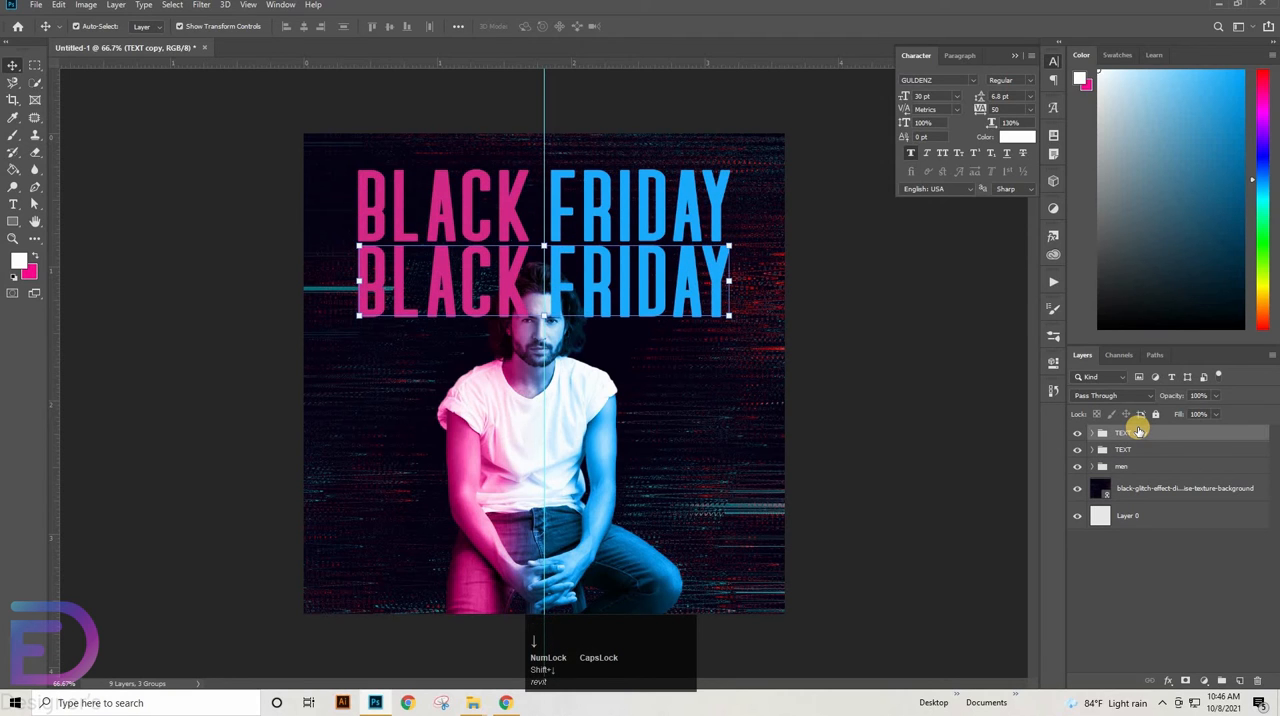
Duplicate the second headline row and move the copy down as a third row across the man's face
{"action": "key", "text": "ctrl+j"}
{"action": "key", "text": "shift+Down"}
{"action": "key", "text": "shift+Down"}
{"action": "key", "text": "shift+Down"}
{"action": "key", "text": "shift+Down"}
{"action": "key", "text": "shift+Down"}
{"action": "key", "text": "shift+Down"}
{"action": "key", "text": "shift+Down"}
{"action": "key", "text": "shift+Down"}
{"action": "key", "text": "shift+Down"}
{"action": "key", "text": "shift+Down"}
{"action": "key", "text": "shift+Down"}
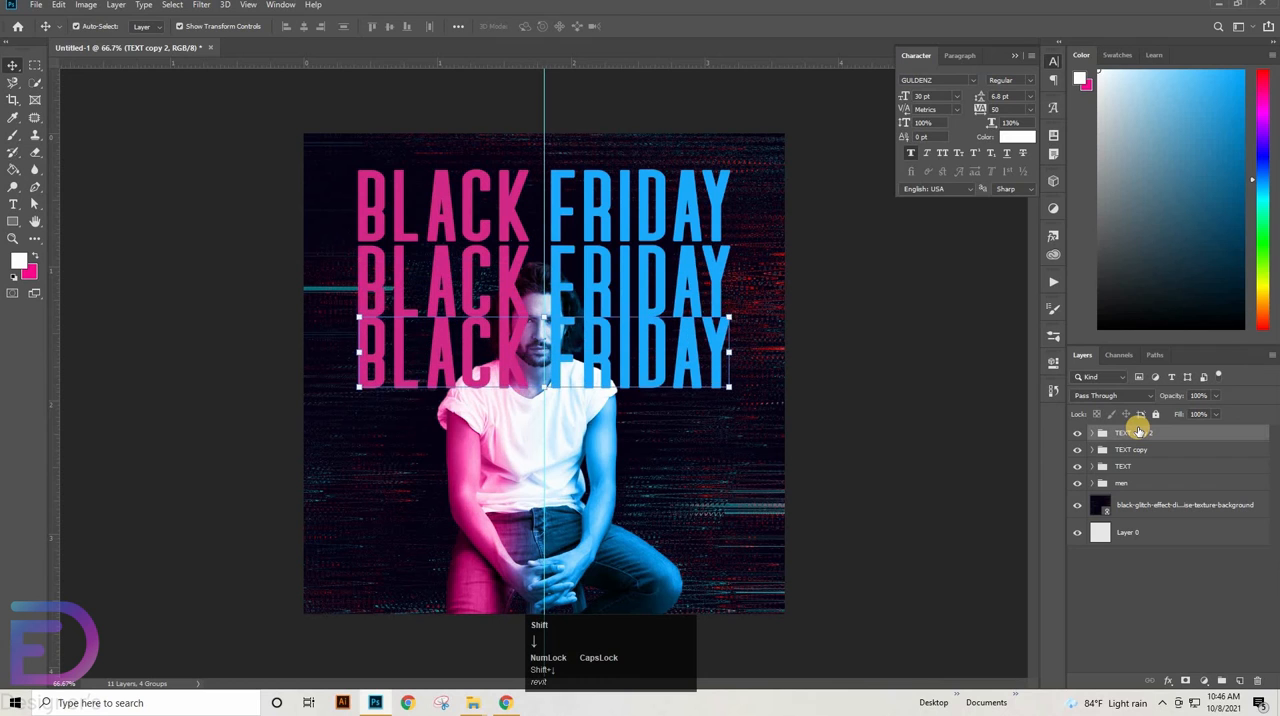
Duplicate the third headline row and move the copy down as a fourth row across the man's chest
{"action": "key", "text": "ctrl+j"}
{"action": "key", "text": "shift+Down"}
{"action": "key", "text": "shift+Down"}
{"action": "key", "text": "shift+Down"}
{"action": "key", "text": "shift+Down"}
{"action": "key", "text": "shift+Down"}
{"action": "key", "text": "shift+Down"}
{"action": "key", "text": "shift+Down"}
{"action": "key", "text": "shift+Down"}
{"action": "key", "text": "shift+Down"}
{"action": "key", "text": "shift+Down"}
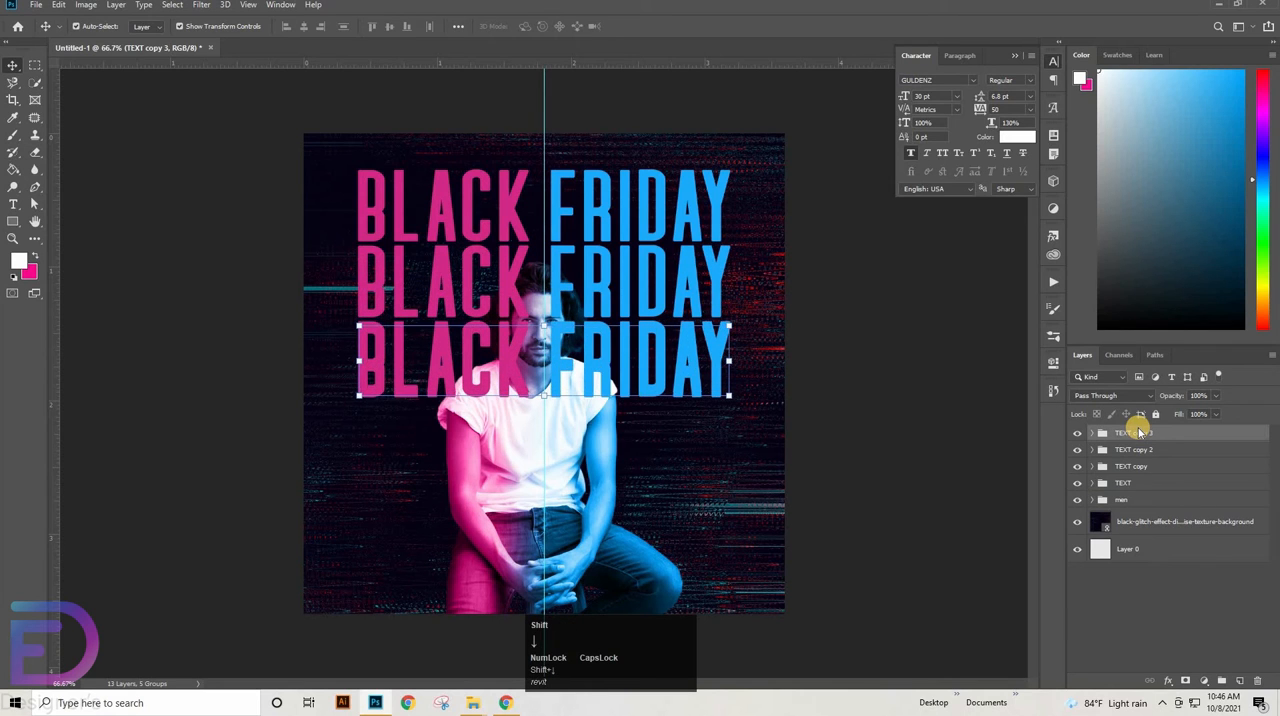
{"action": "key", "text": "shift+Down"}
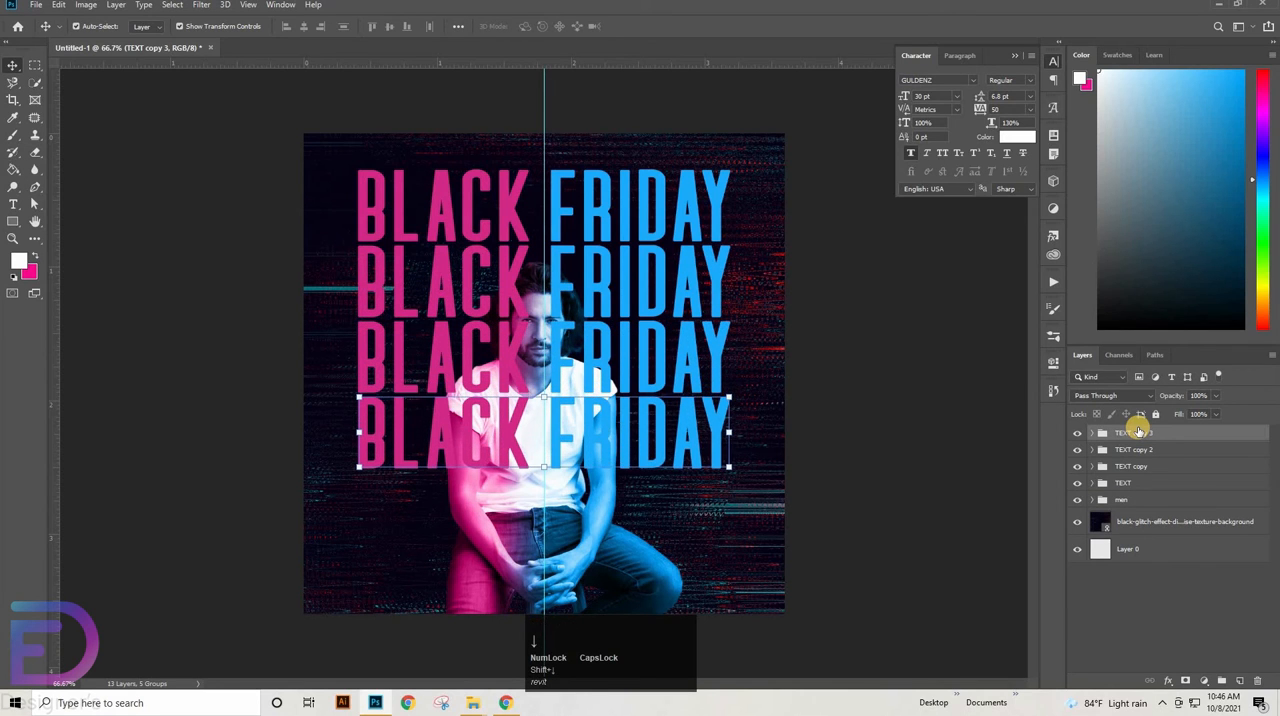
Duplicate the fourth headline row and place the copy directly below it as a fifth row at waist height
{"action": "key", "text": "ctrl+j"}
{"action": "key", "text": "shift+Down"}
{"action": "key", "text": "shift+Down"}
{"action": "key", "text": "shift+Down"}
{"action": "key", "text": "shift+Down"}
{"action": "key", "text": "shift+Down"}
{"action": "key", "text": "shift+Down"}
{"action": "key", "text": "shift+Down"}
{"action": "key", "text": "shift+Down"}
{"action": "key", "text": "shift+Down"}
{"action": "key", "text": "shift+Down"}
{"action": "key", "text": "shift+Down"}
{"action": "key", "text": "shift+Down"}
{"action": "key", "text": "shift+Down"}
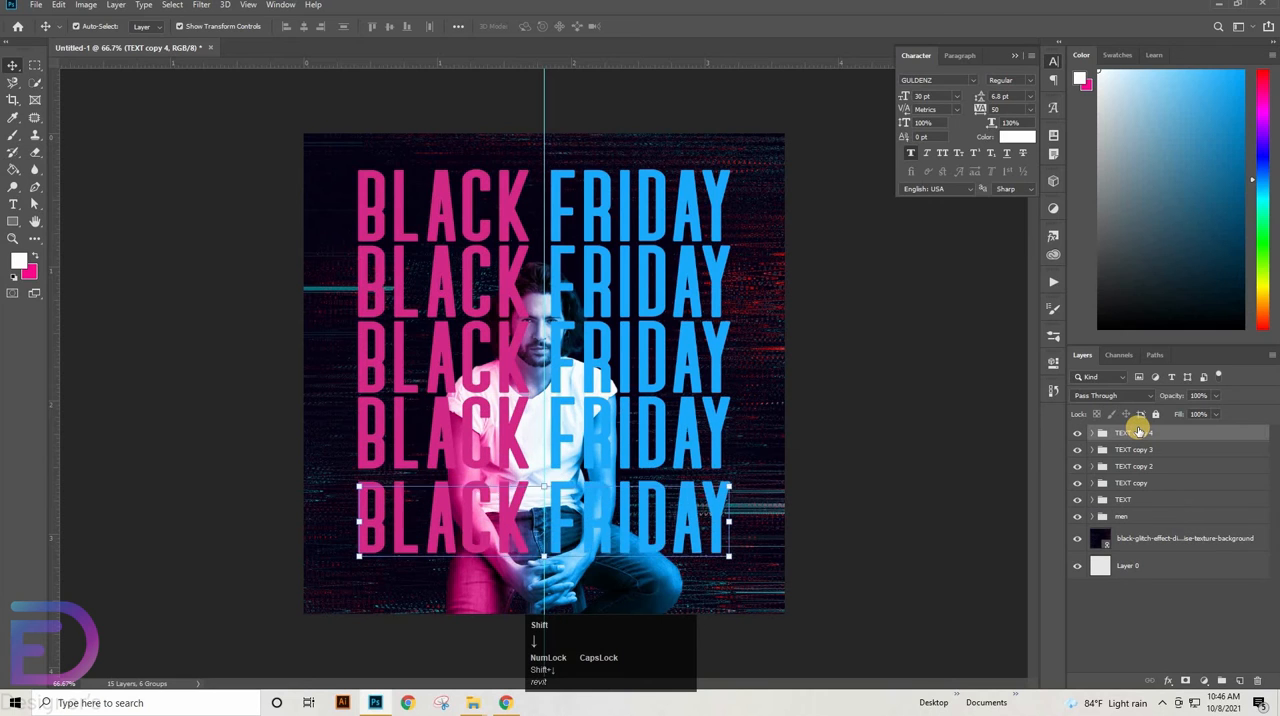
{"action": "key", "text": "shift+Up"}
{"action": "key", "text": "shift+Up"}
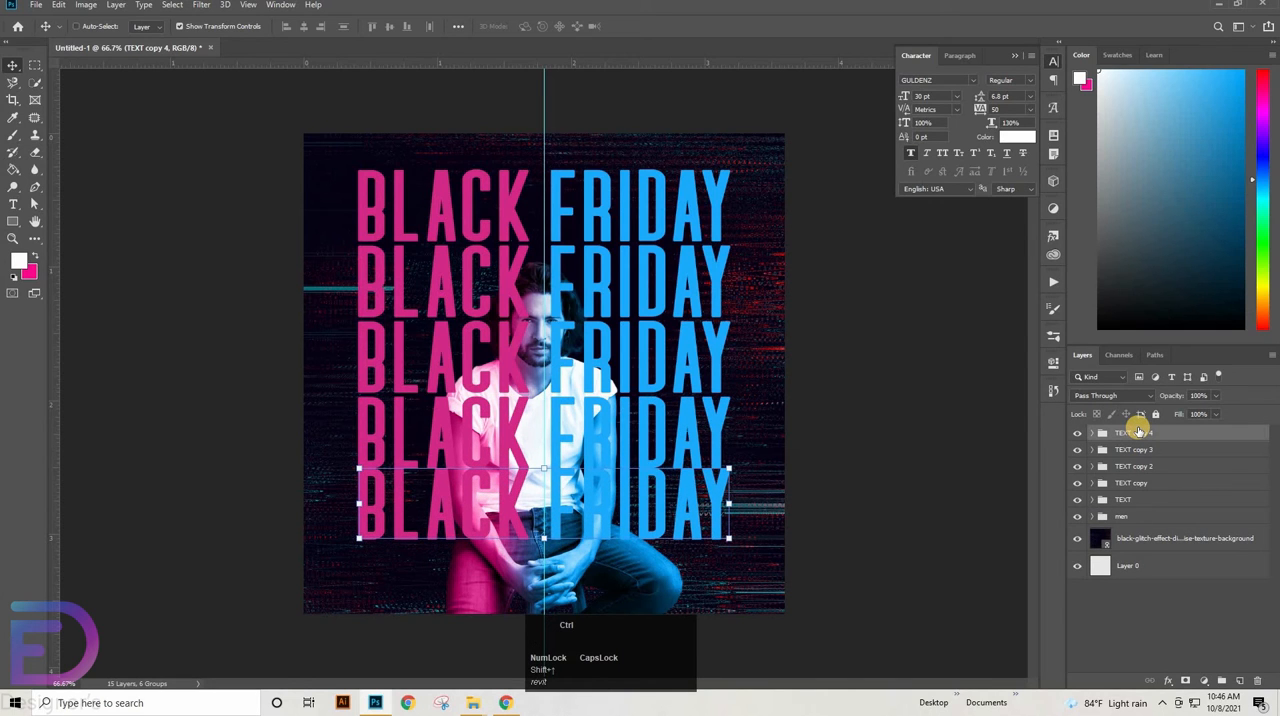
Duplicate the fifth headline row and move the copy down as a sixth row ending at the canvas's bottom edge
{"action": "key", "text": "ctrl+j"}
{"action": "key", "text": "shift+Down"}
{"action": "key", "text": "shift+Down"}
{"action": "key", "text": "shift+Down"}
{"action": "key", "text": "shift+Down"}
{"action": "key", "text": "shift+Down"}
{"action": "key", "text": "shift+Down"}
{"action": "key", "text": "shift+Down"}
{"action": "key", "text": "shift+Down"}
{"action": "key", "text": "shift+Down"}
{"action": "key", "text": "shift+Down"}
{"action": "key", "text": "shift+Down"}
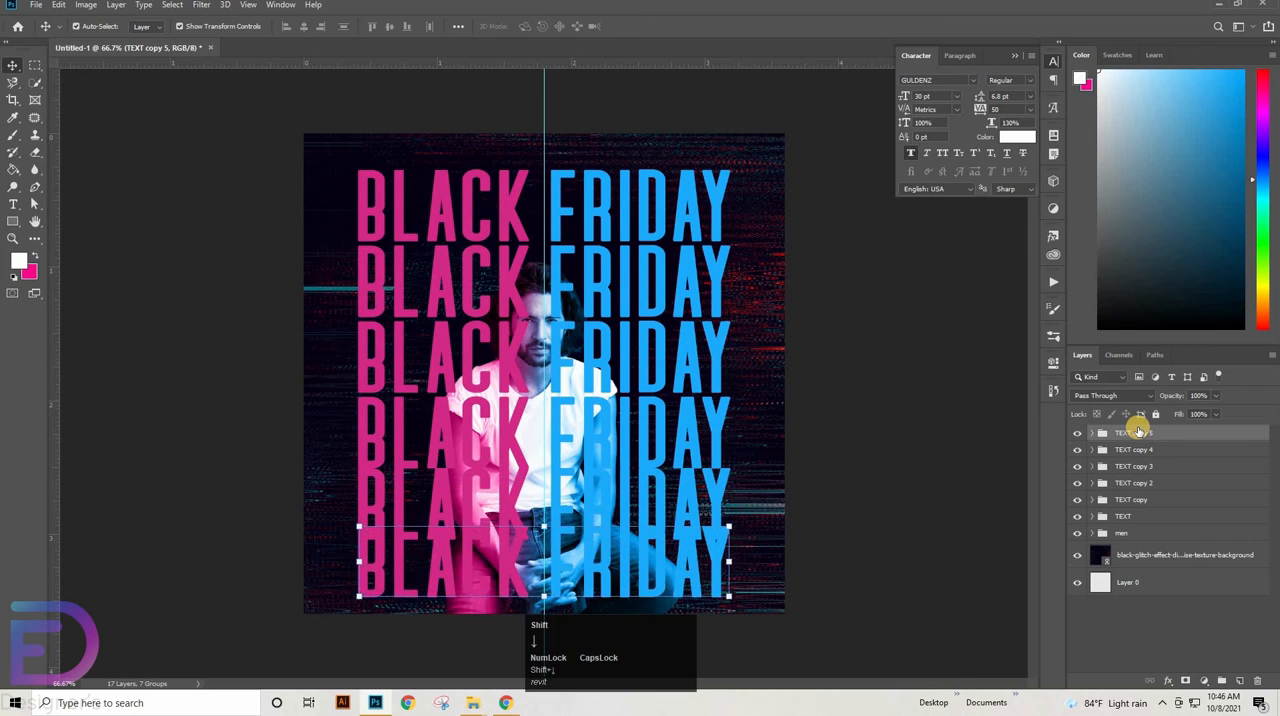
{"action": "key", "text": "shift+Down"}
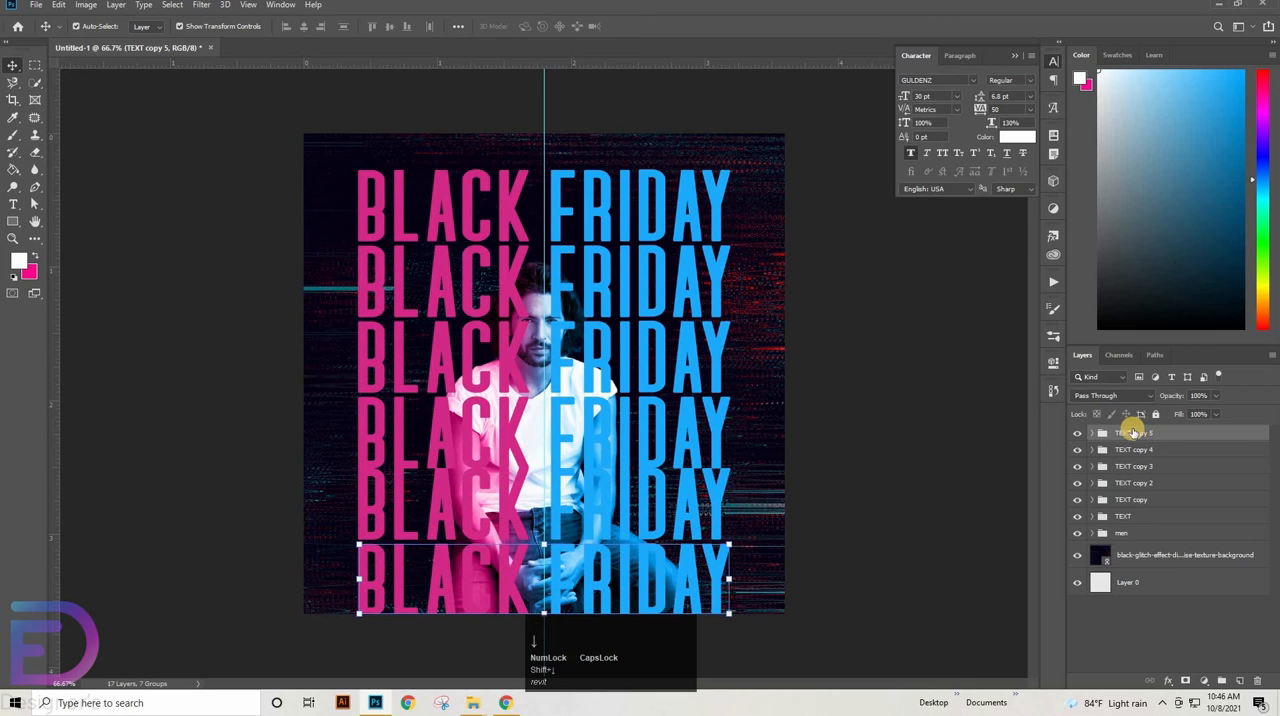
Select all six headline groups, distribute them evenly in the vertical direction, and shift the whole stack up slightly
{"action": "left_click", "coordinate": [1110, 515], "text": "shift"}
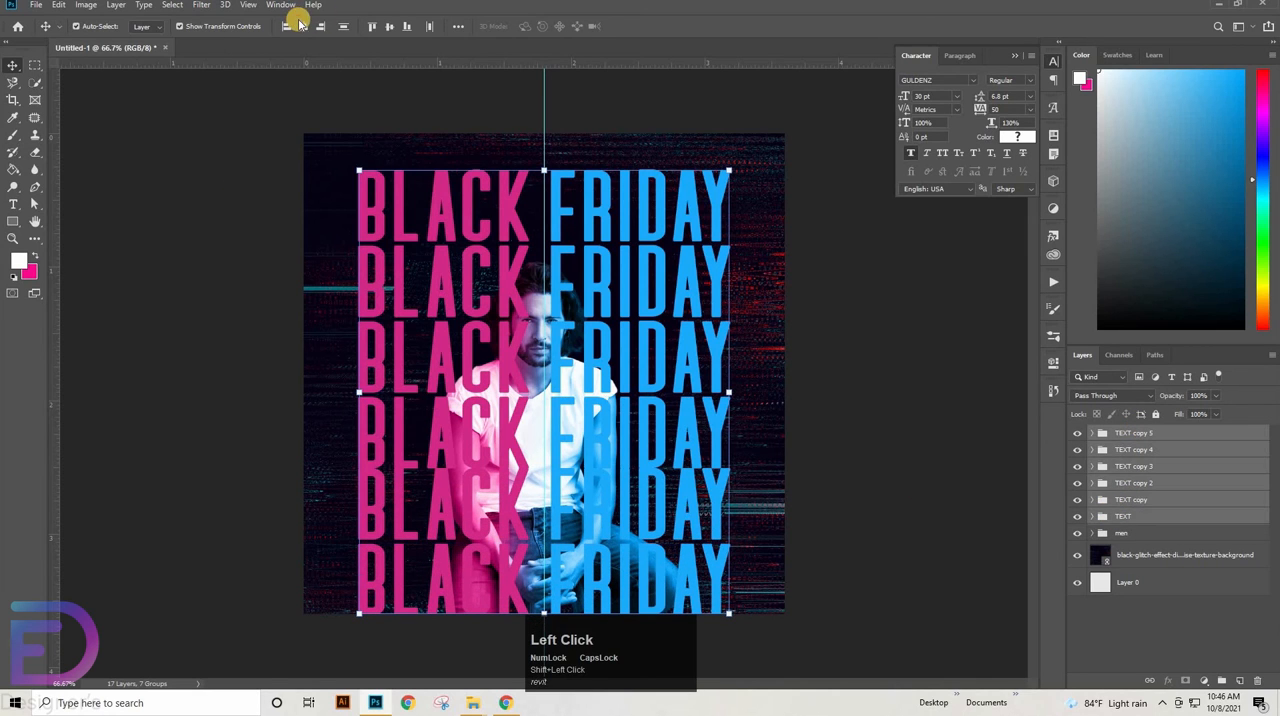
{"action": "left_click", "coordinate": [343, 27]}
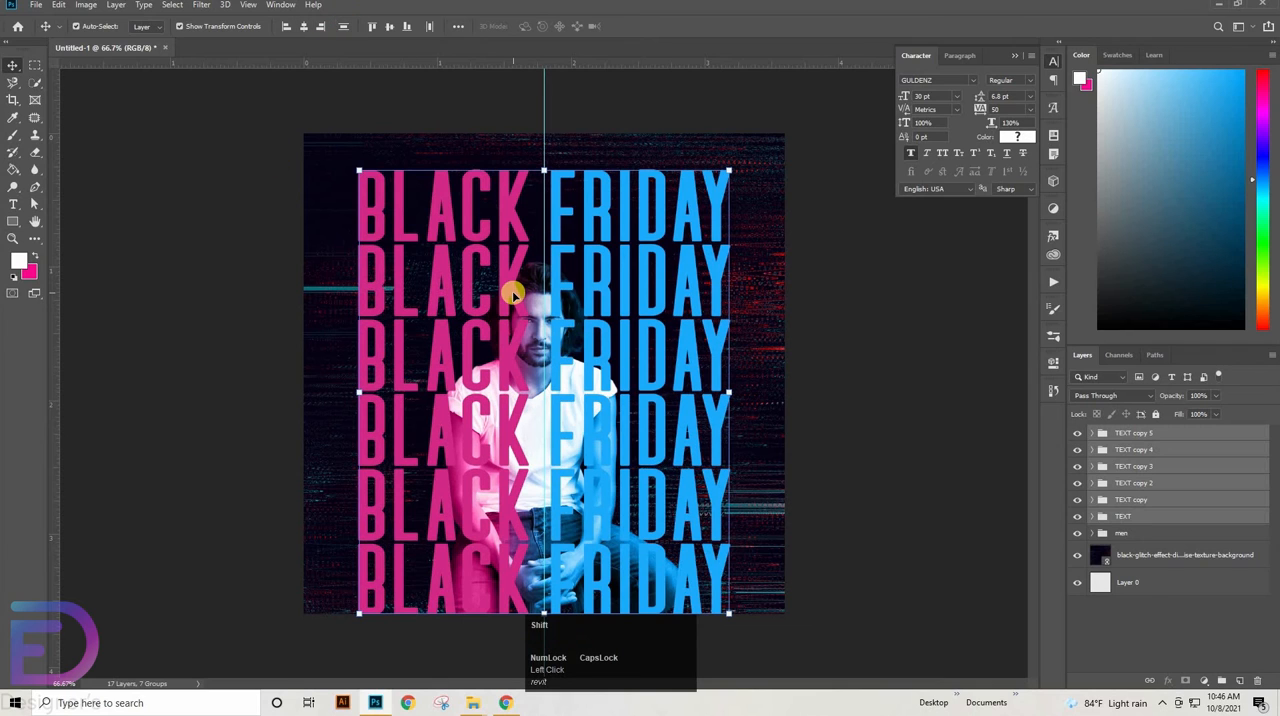
{"action": "key", "text": "shift+Up"}
{"action": "key", "text": "shift+Up"}
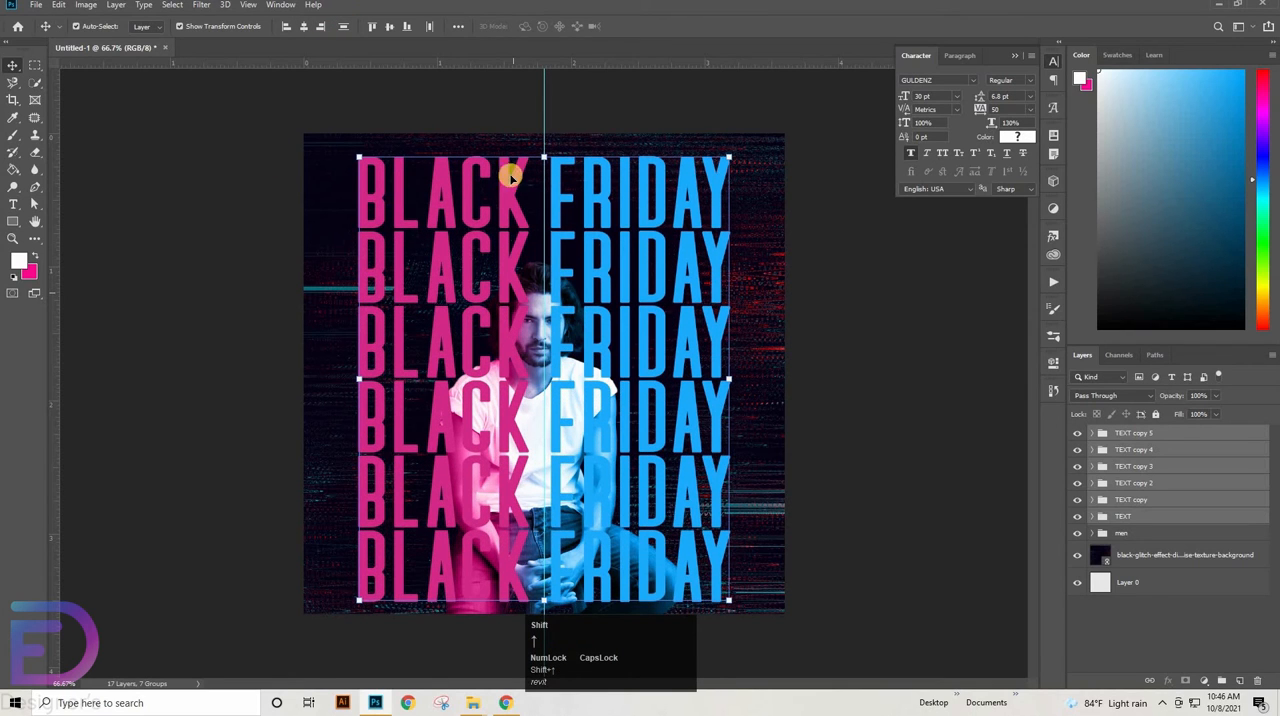
Scale the six headline rows proportionally to about 96% and set their font size to 28 pt
{"action": "left_click_drag", "start_coordinate": [724, 157], "coordinate": [705, 170]}
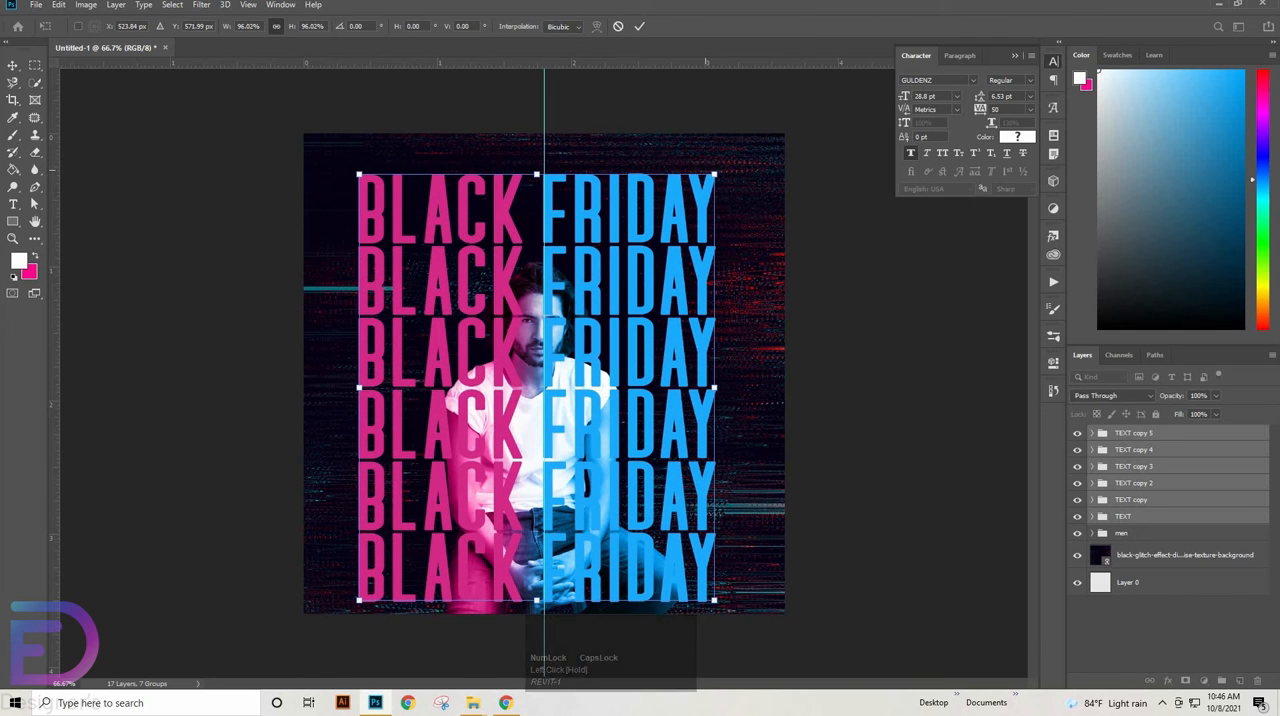
{"action": "left_click", "coordinate": [639, 26]}
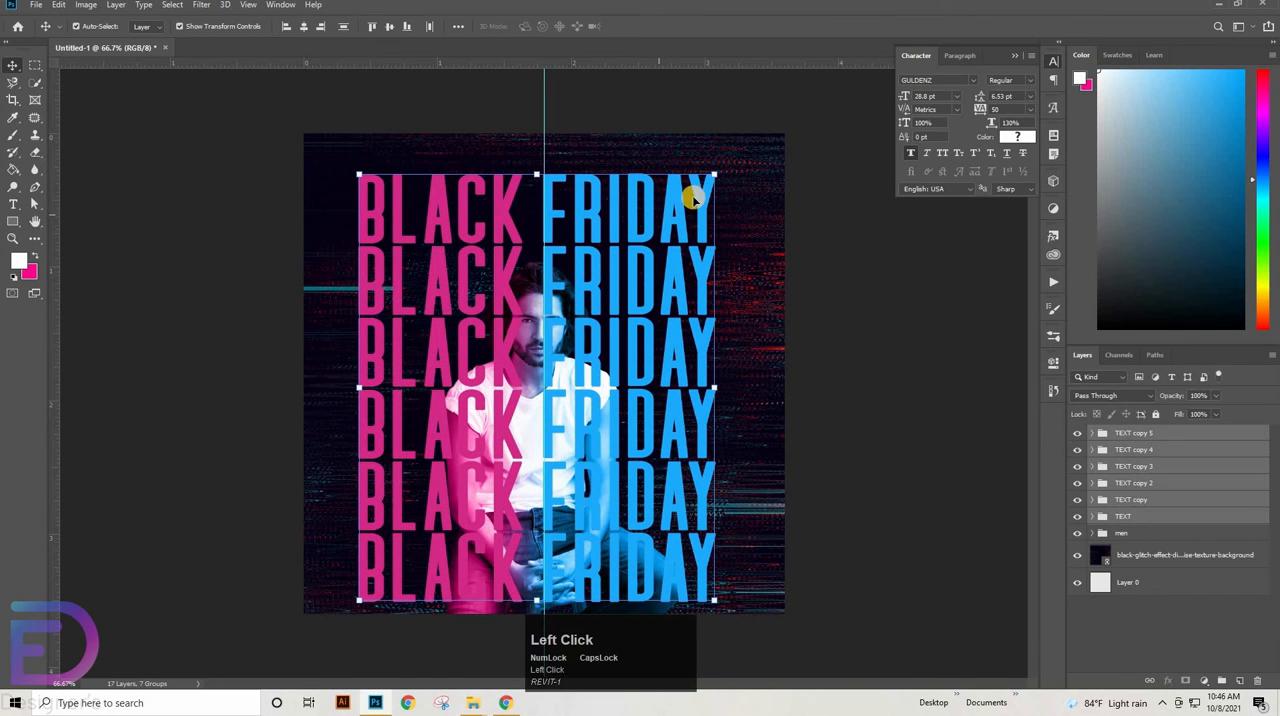
{"action": "left_click", "coordinate": [943, 97]}
{"action": "type", "text": "28"}
{"action": "key", "text": "Return"}
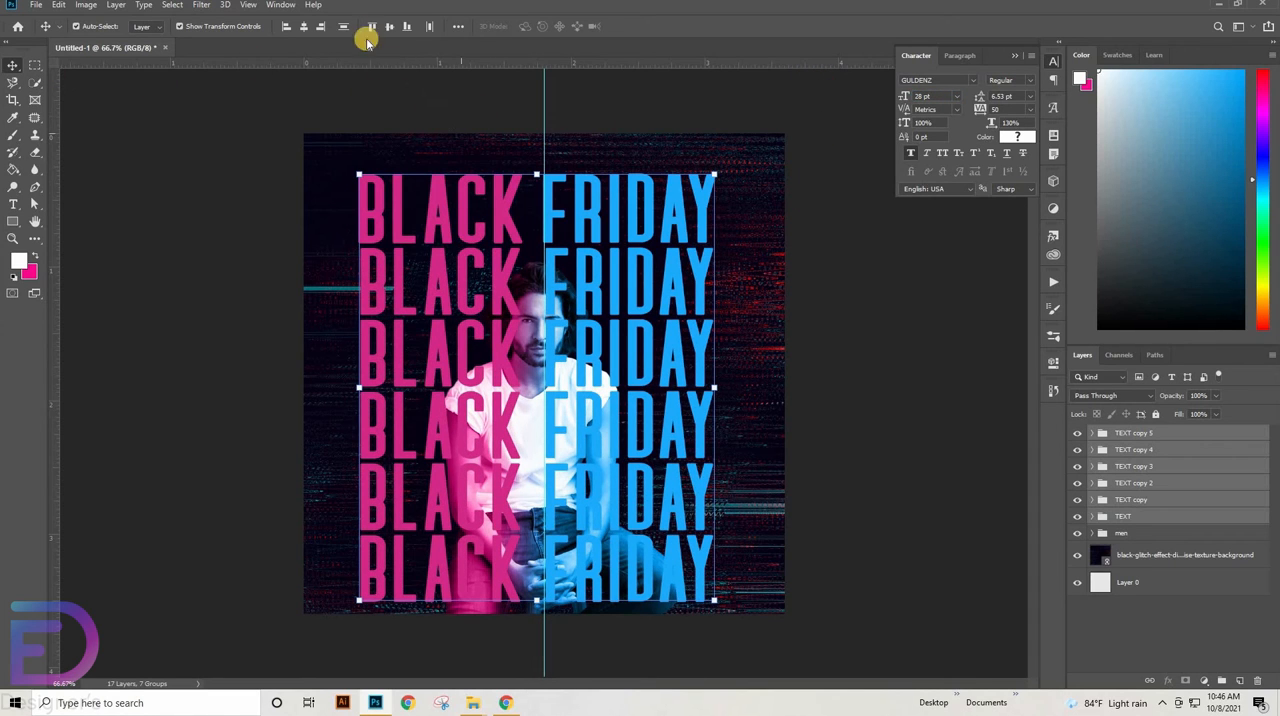
Move the stack of headline rows right and up until it is centred on the canvas, and deselect it
{"action": "left_click", "coordinate": [310, 180]}
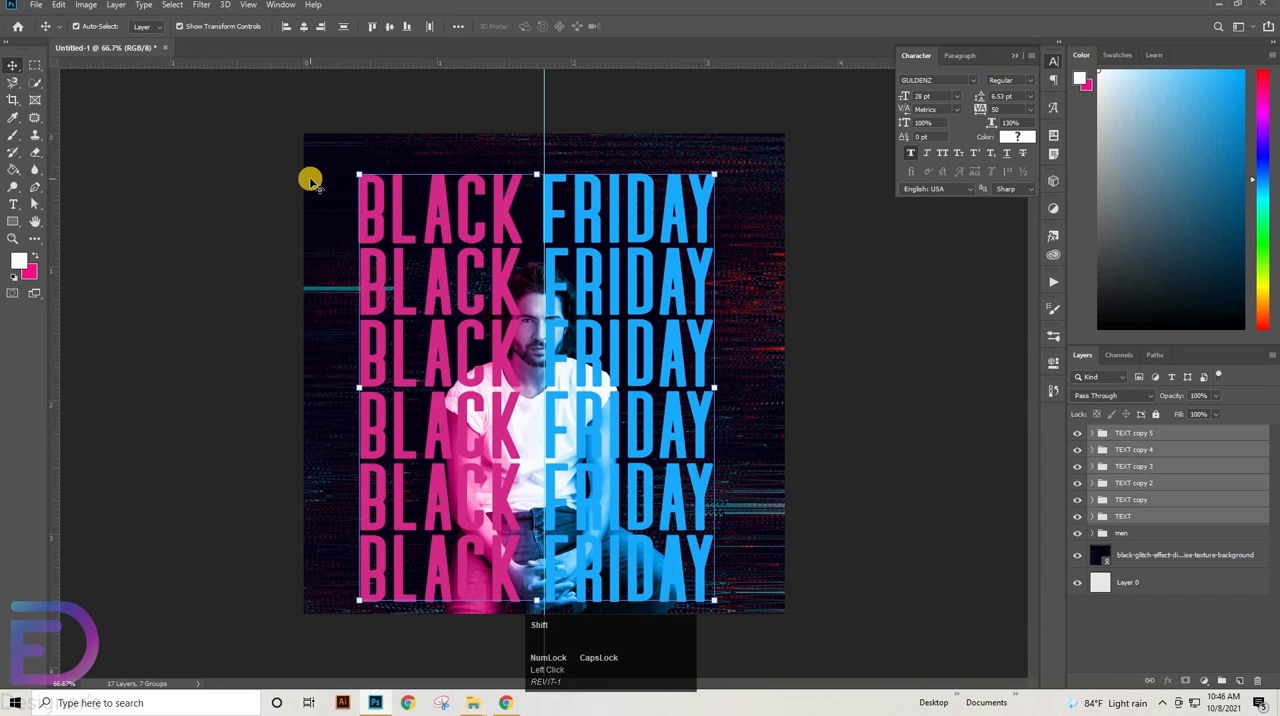
{"action": "key", "text": "shift+Right"}
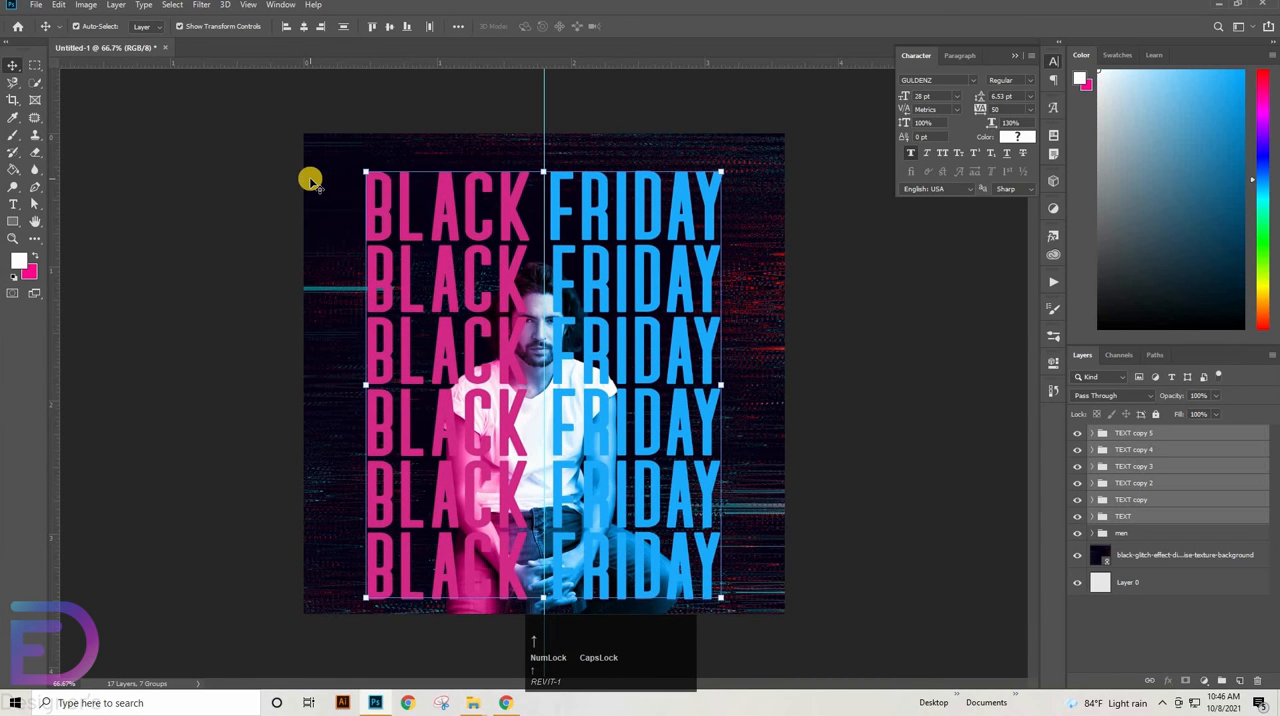
{"action": "key", "text": "Up"}
{"action": "key", "text": "Up"}
{"action": "key", "text": "Up"}
{"action": "key", "text": "Up"}
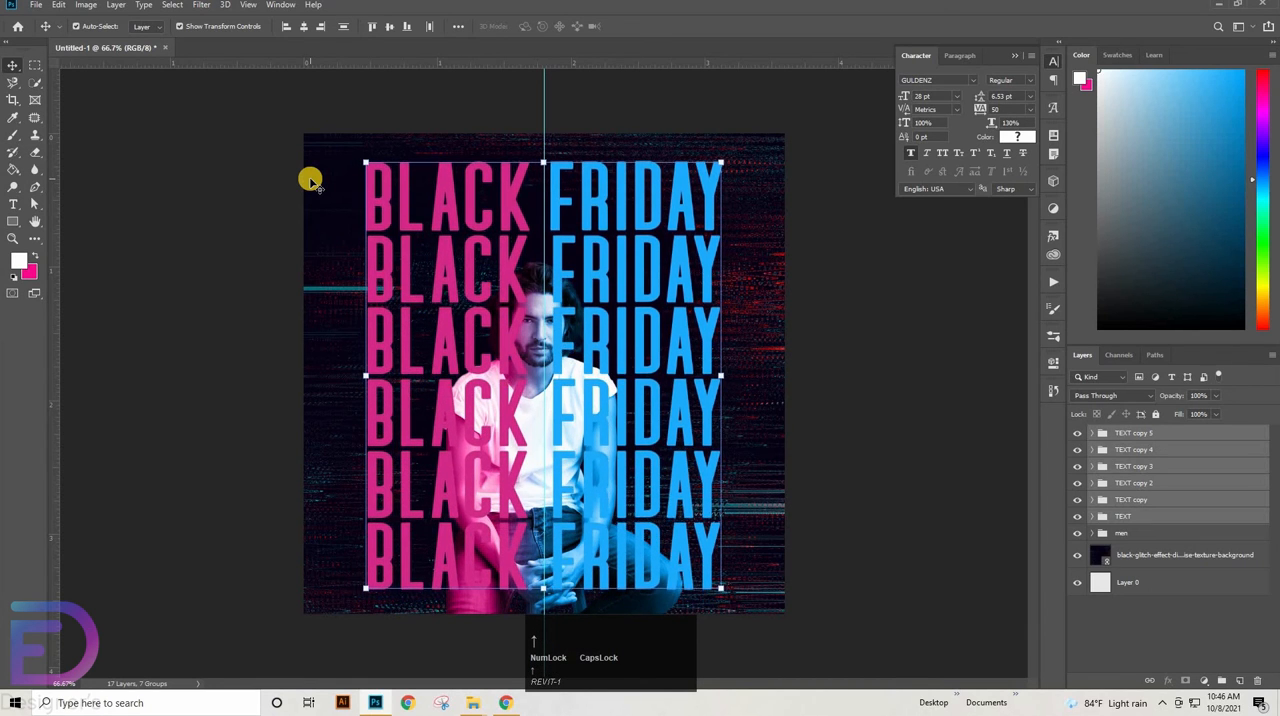
{"action": "key", "text": "Up"}
{"action": "left_click", "coordinate": [886, 323]}
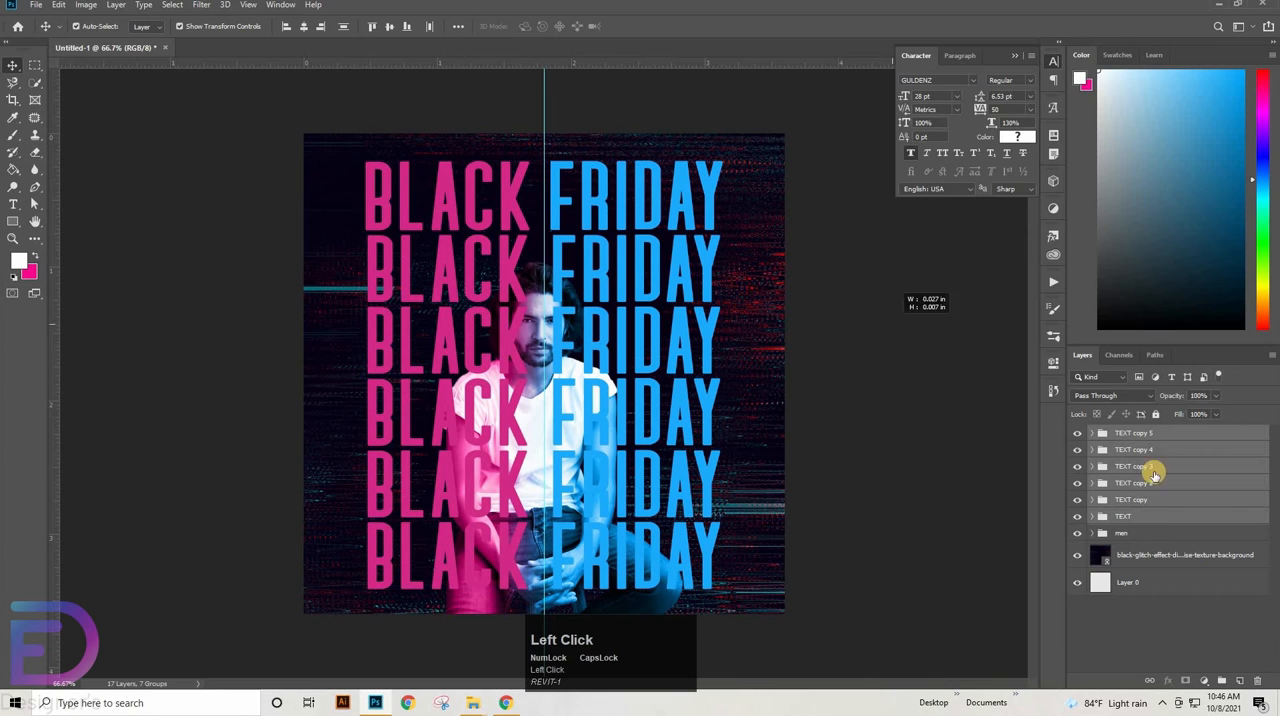
Duplicate the three lowest headline row groups, TEXT copy 5, TEXT copy 4 and TEXT copy 3
{"action": "left_click", "coordinate": [1165, 437]}
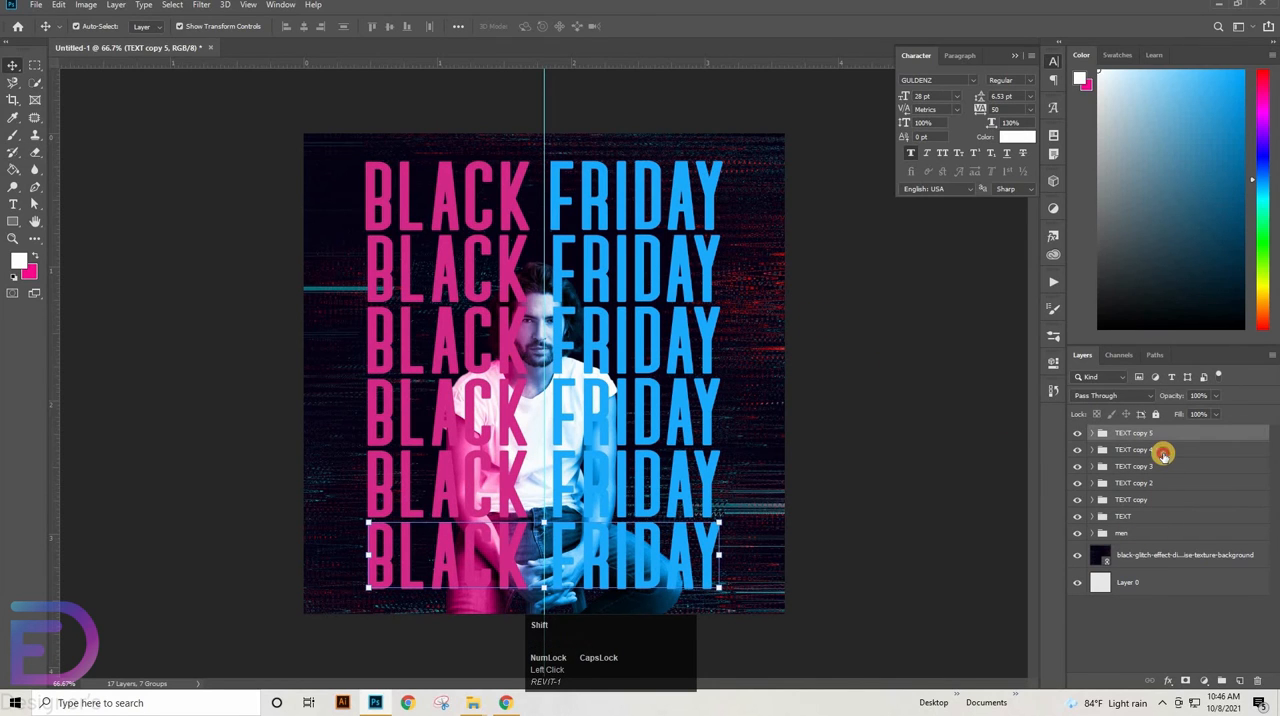
{"action": "left_click", "coordinate": [1162, 453], "text": "shift"}
{"action": "left_click", "coordinate": [1151, 465], "text": "shift"}
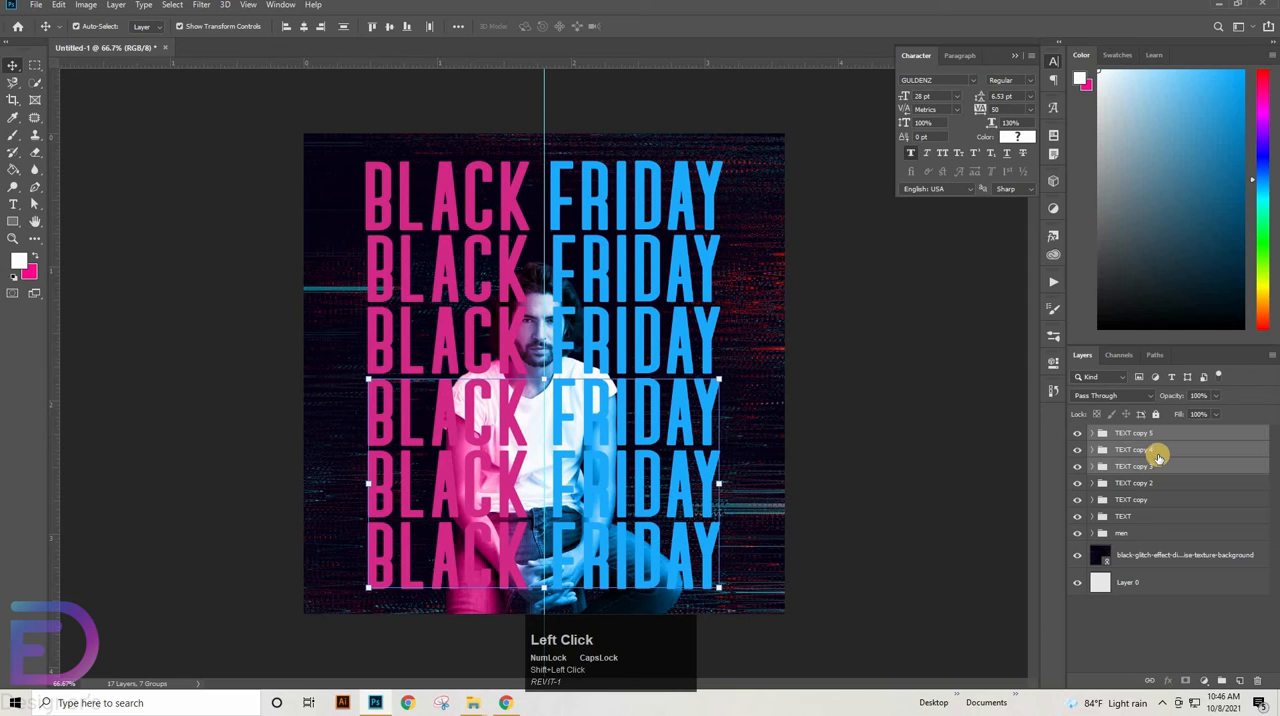
{"action": "key", "text": "ctrl+j"}
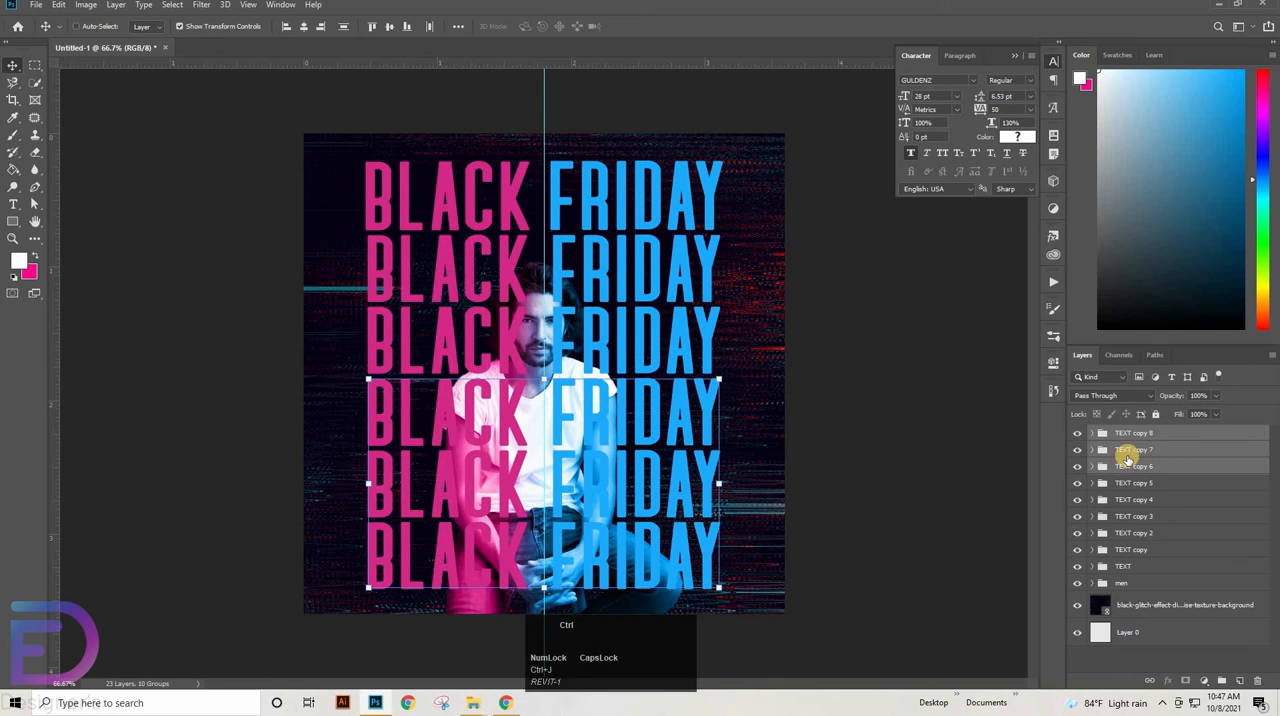
Group the three duplicated headline rows and name the group STROKE
{"action": "key", "text": "ctrl+g"}
{"action": "left_click", "coordinate": [1127, 434]}
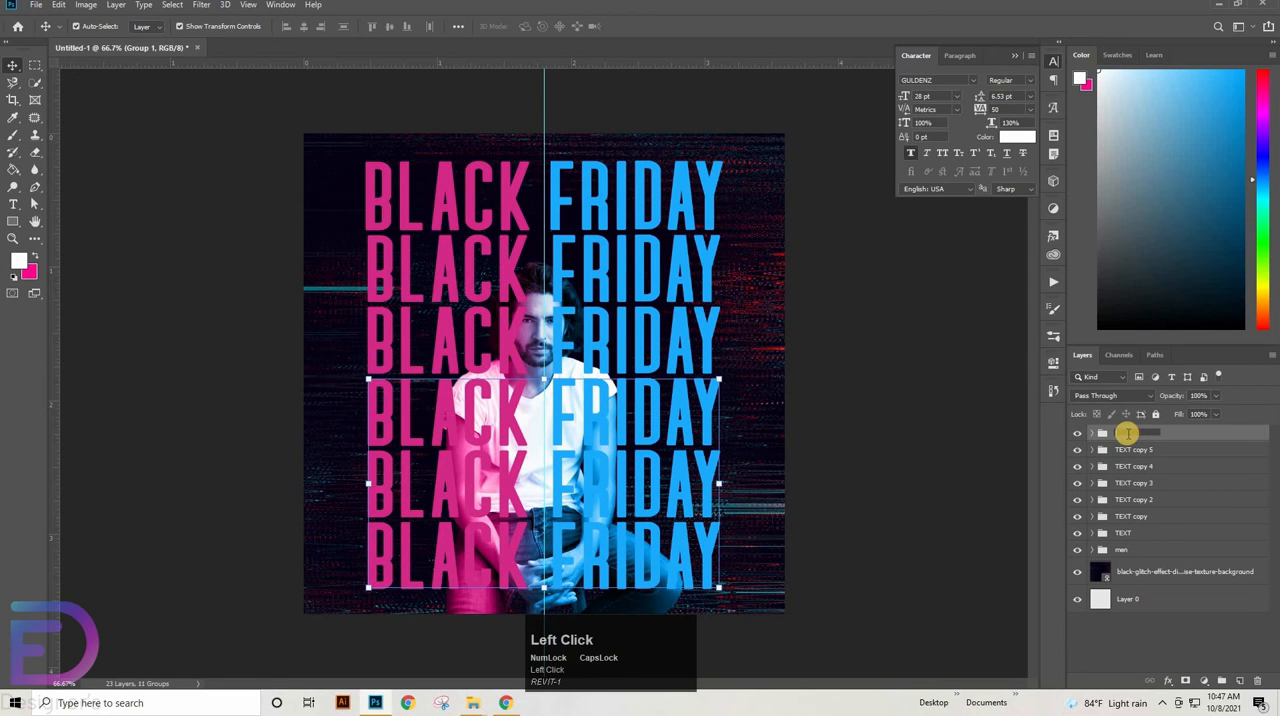
{"action": "type", "text": "STR"}
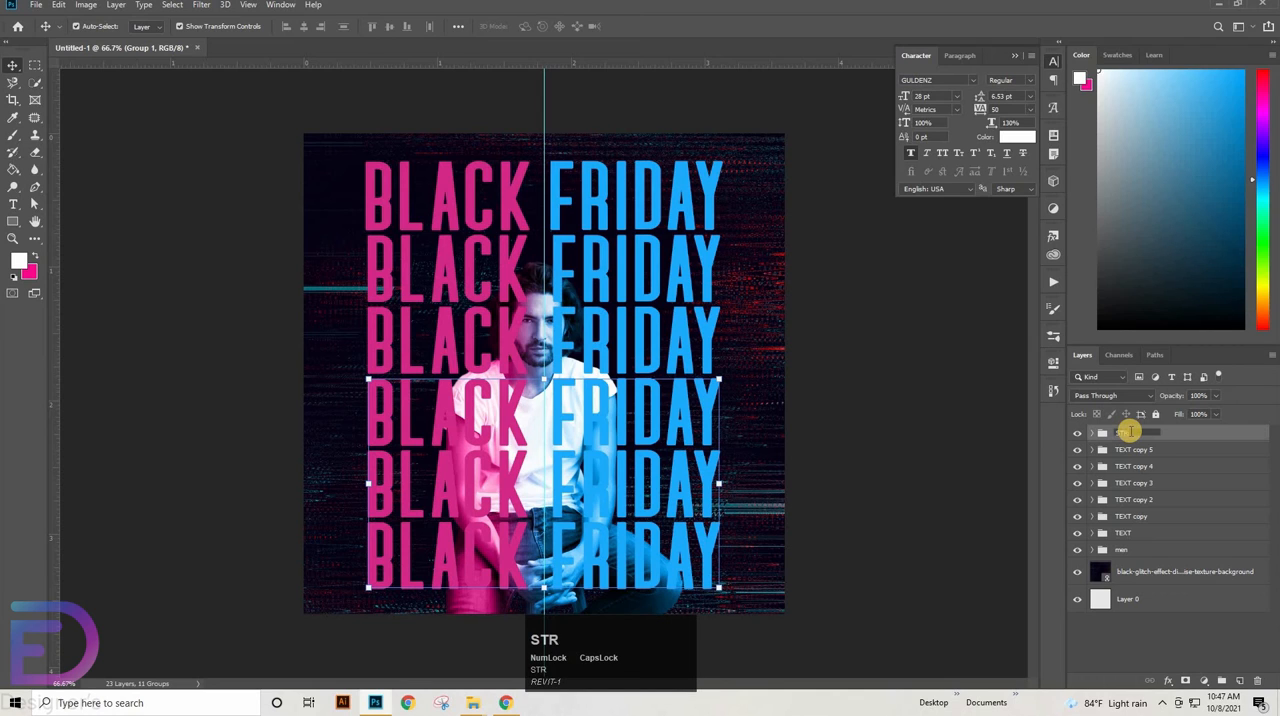
{"action": "type", "text": "OKE"}
{"action": "key", "text": "Return"}
Group the six original headline rows as TEXT and place that group beneath the men group
{"action": "left_click", "coordinate": [1118, 449]}
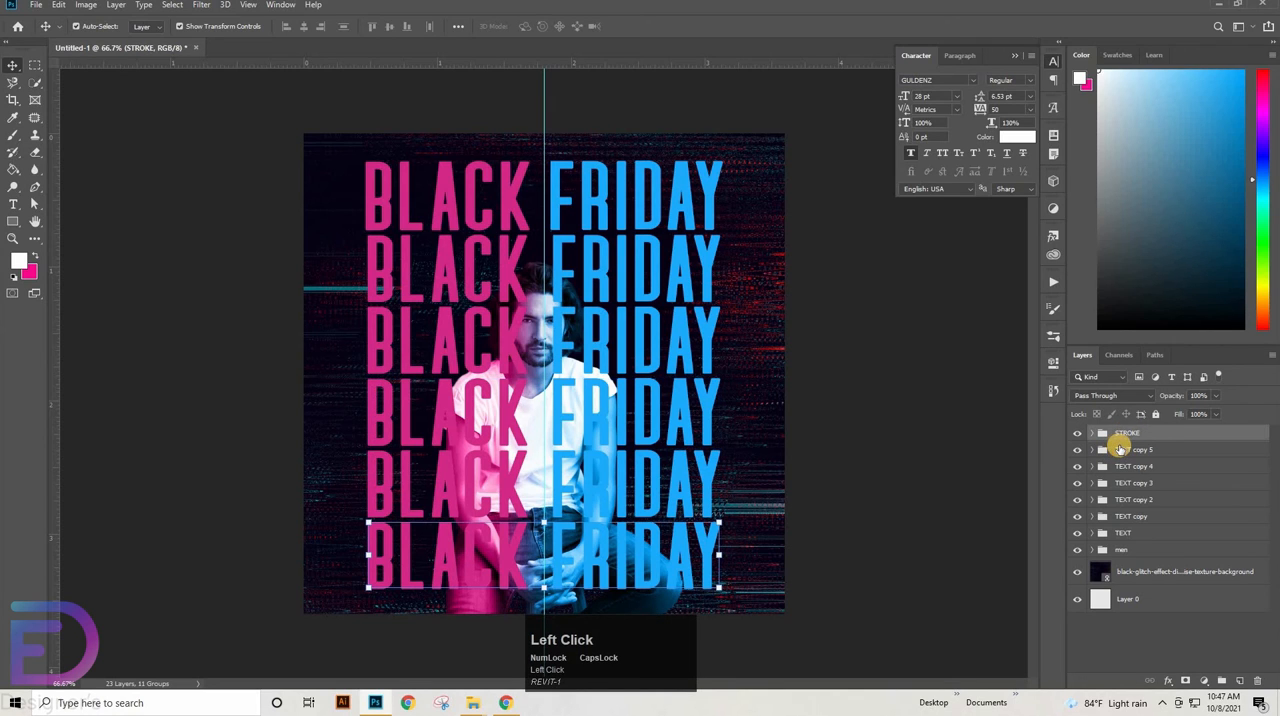
{"action": "left_click", "coordinate": [1142, 532], "text": "shift"}
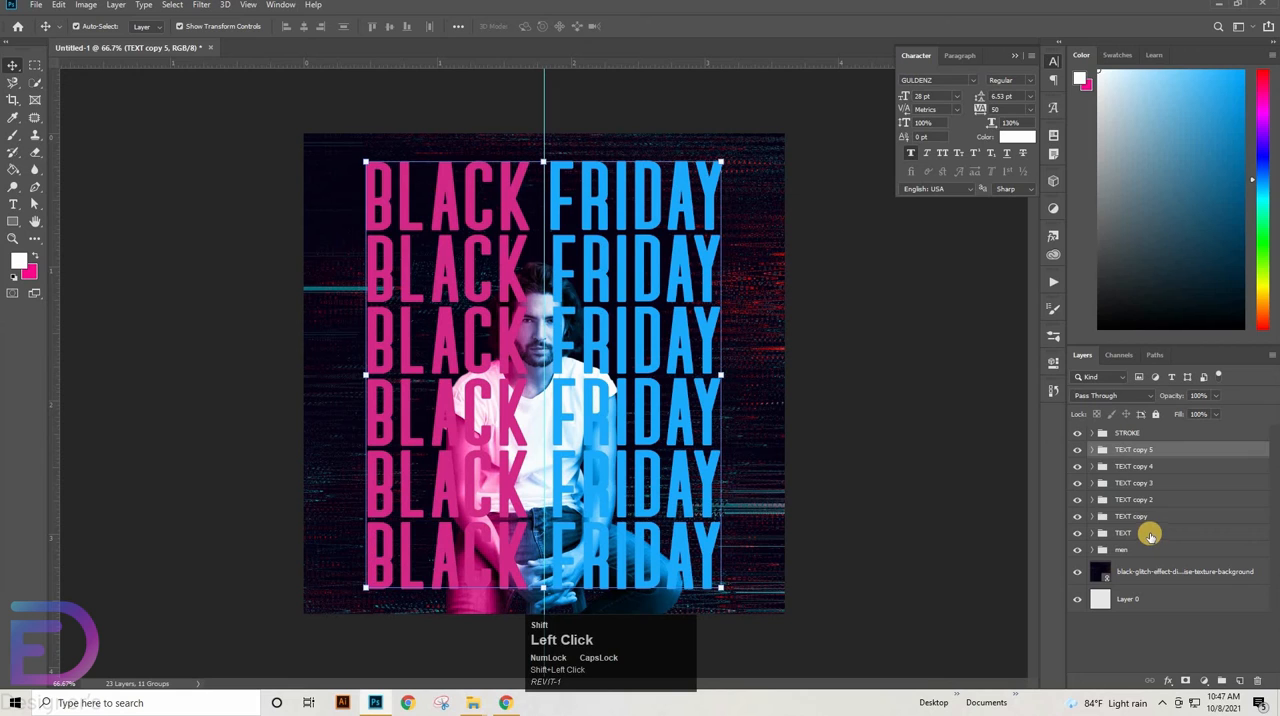
{"action": "key", "text": "ctrl+g"}
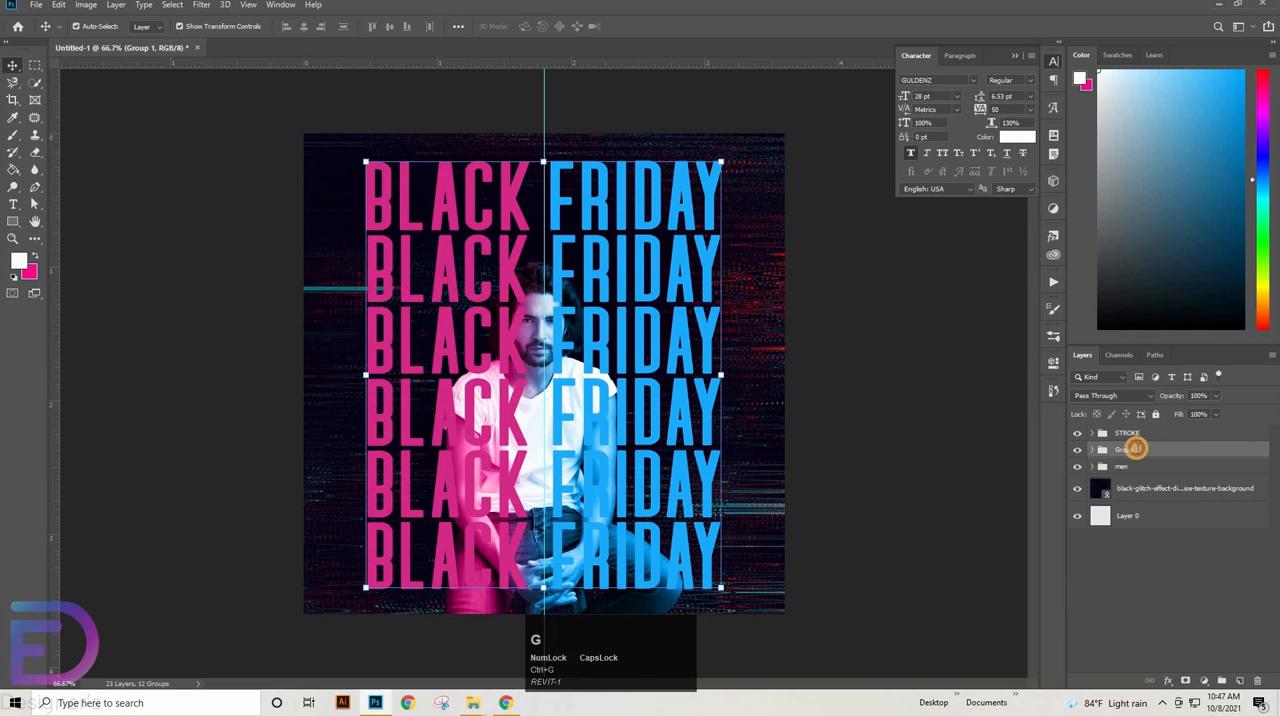
{"action": "double_click", "coordinate": [1127, 449]}
{"action": "type", "text": "TE"}
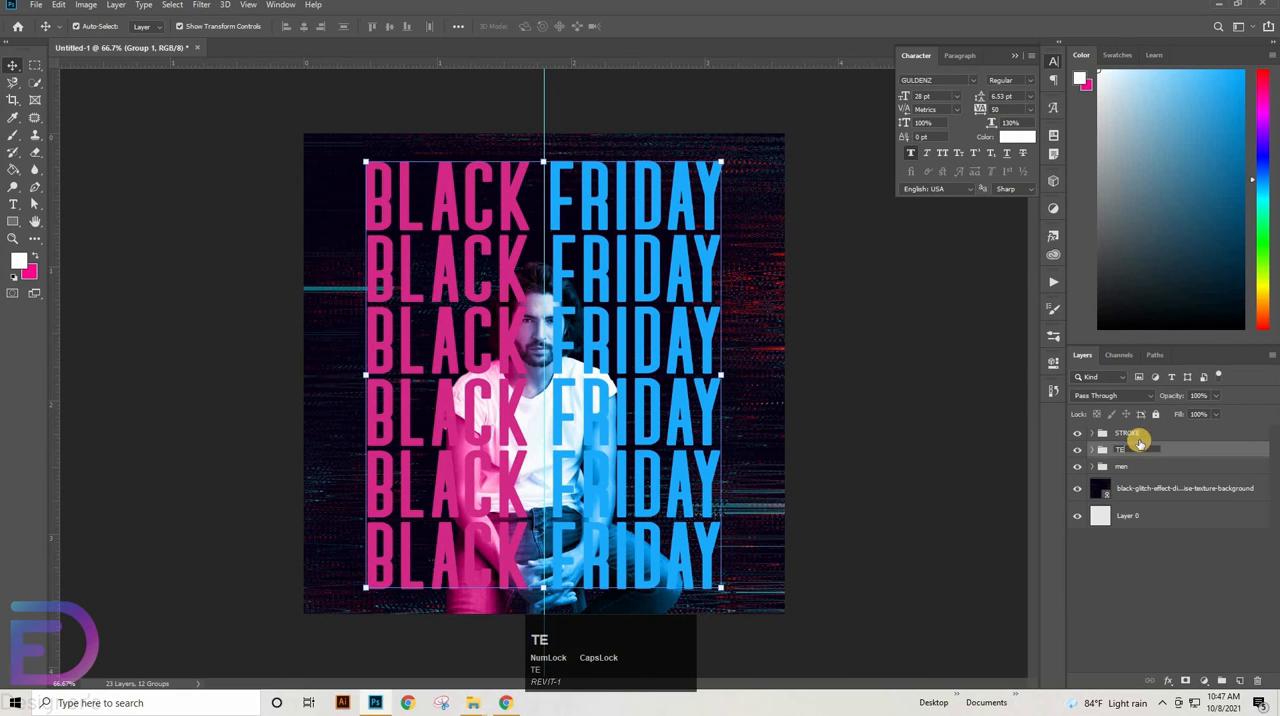
{"action": "type", "text": "XT"}
{"action": "key", "text": "Return"}
{"action": "left_click", "coordinate": [1130, 450]}
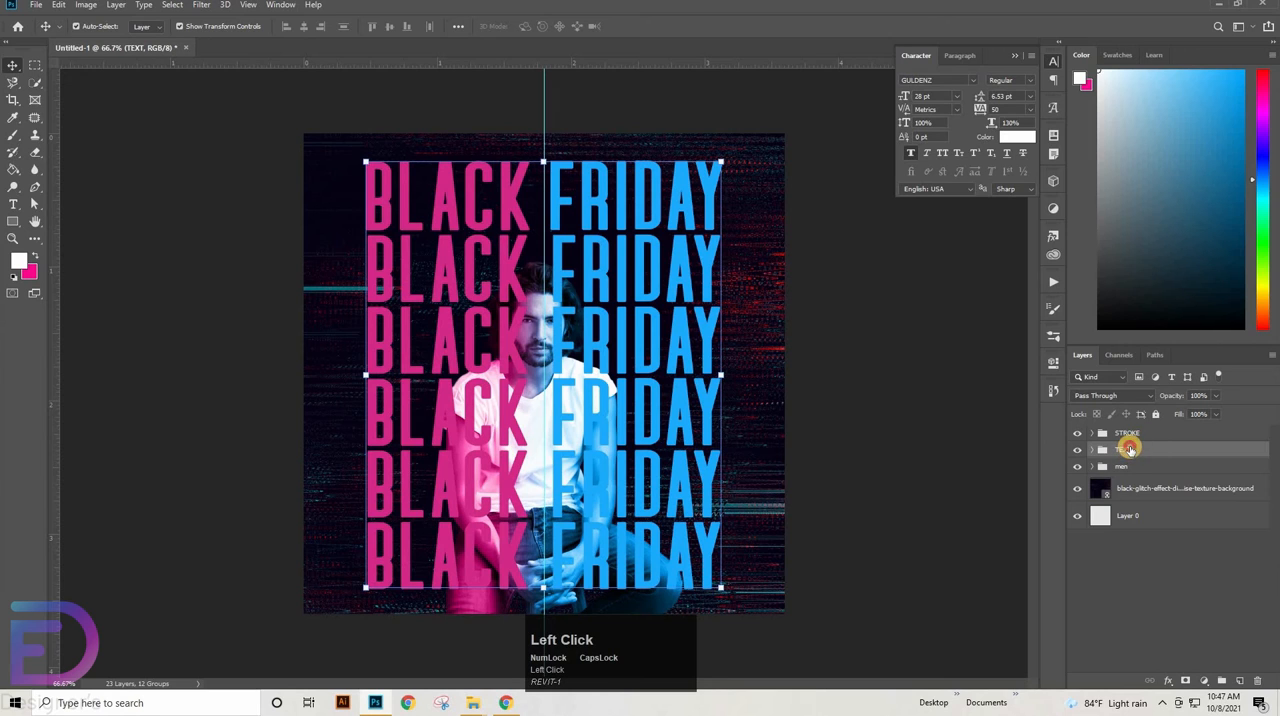
{"action": "left_click_drag", "start_coordinate": [1130, 450], "coordinate": [1132, 470]}
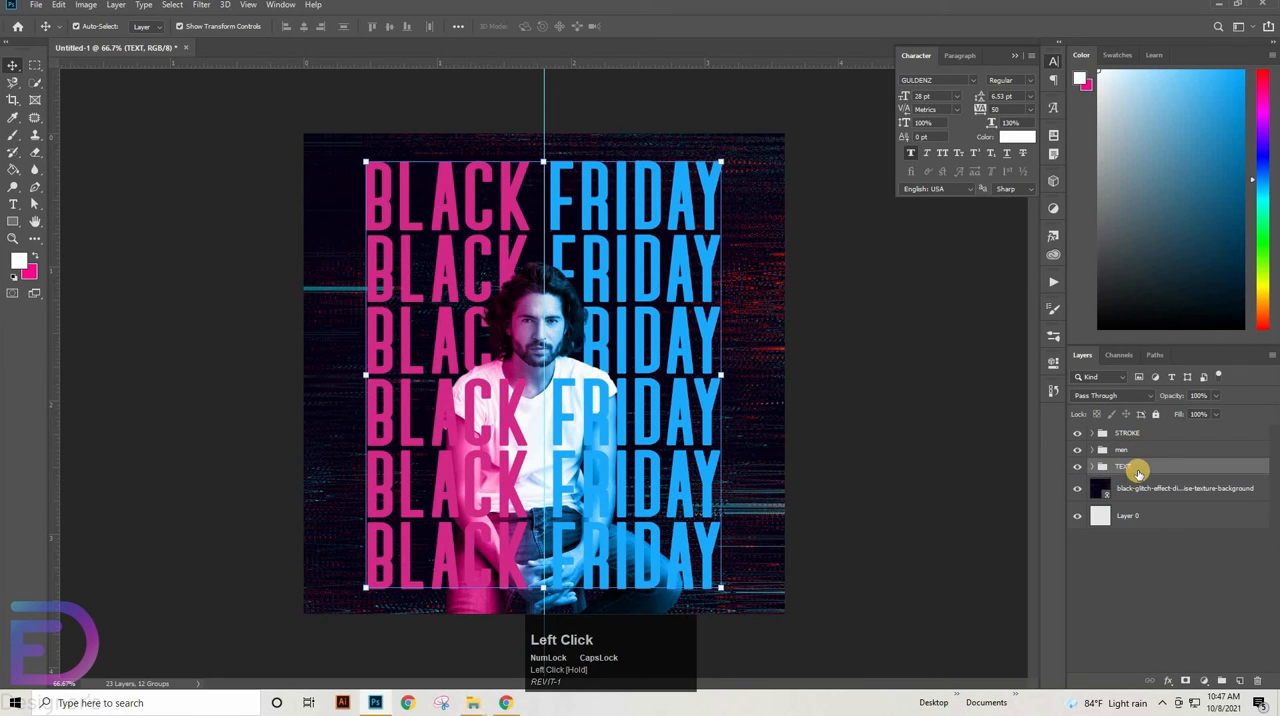
Give FRIDAY in the STROKE group's TEXT copy 8 row a 4 px inside stroke in the headline blue and set its fill to 0%
{"action": "left_click", "coordinate": [1097, 436]}
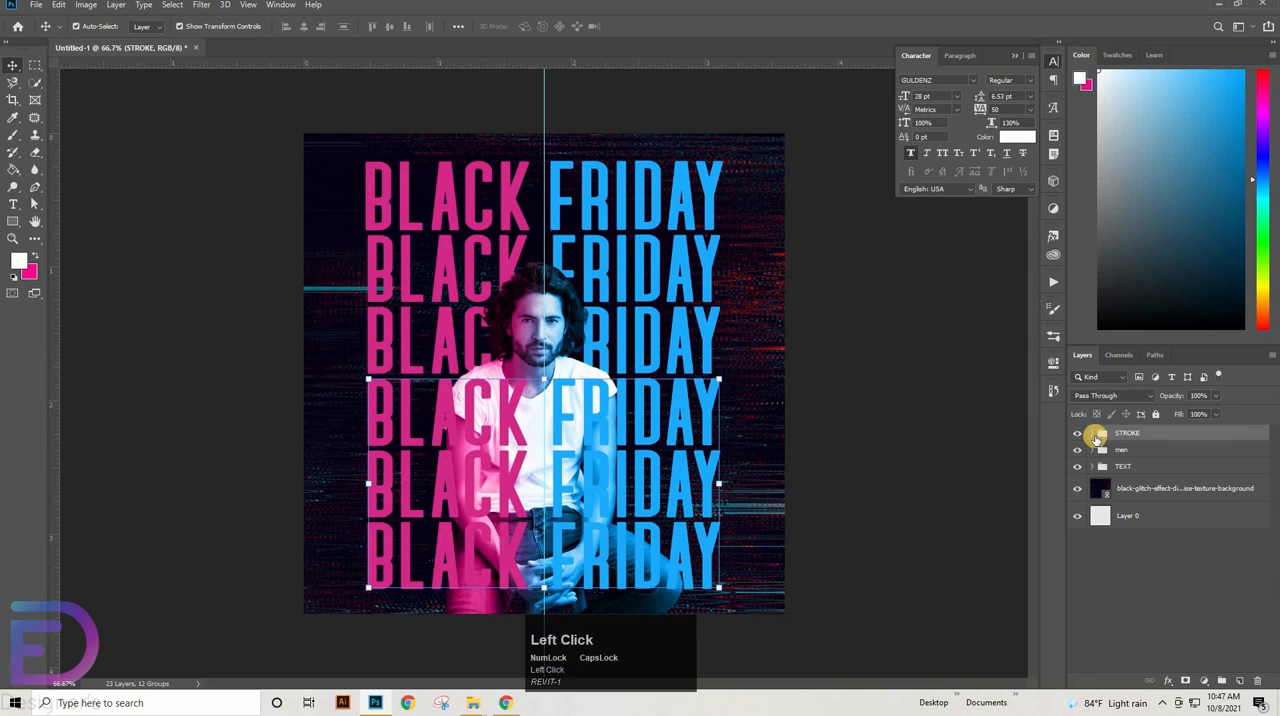
{"action": "left_click", "coordinate": [1093, 433]}
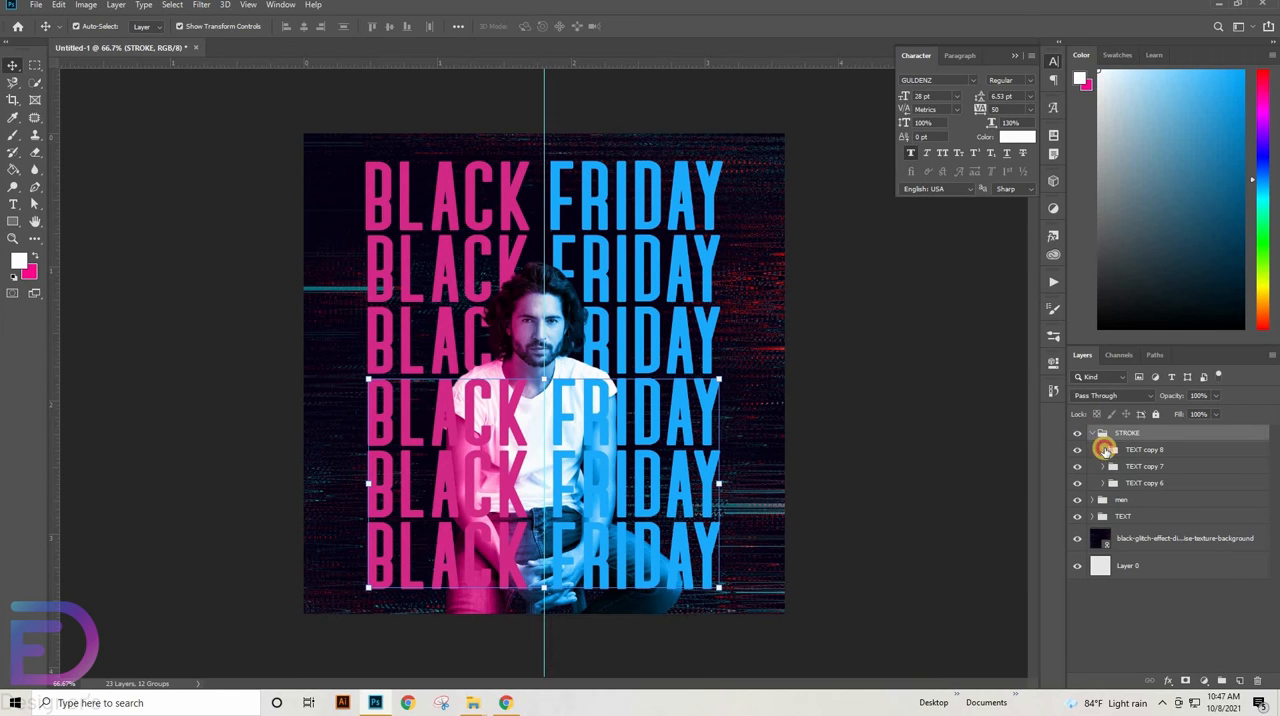
{"action": "left_click", "coordinate": [1104, 450]}
{"action": "left_click", "coordinate": [1182, 470]}
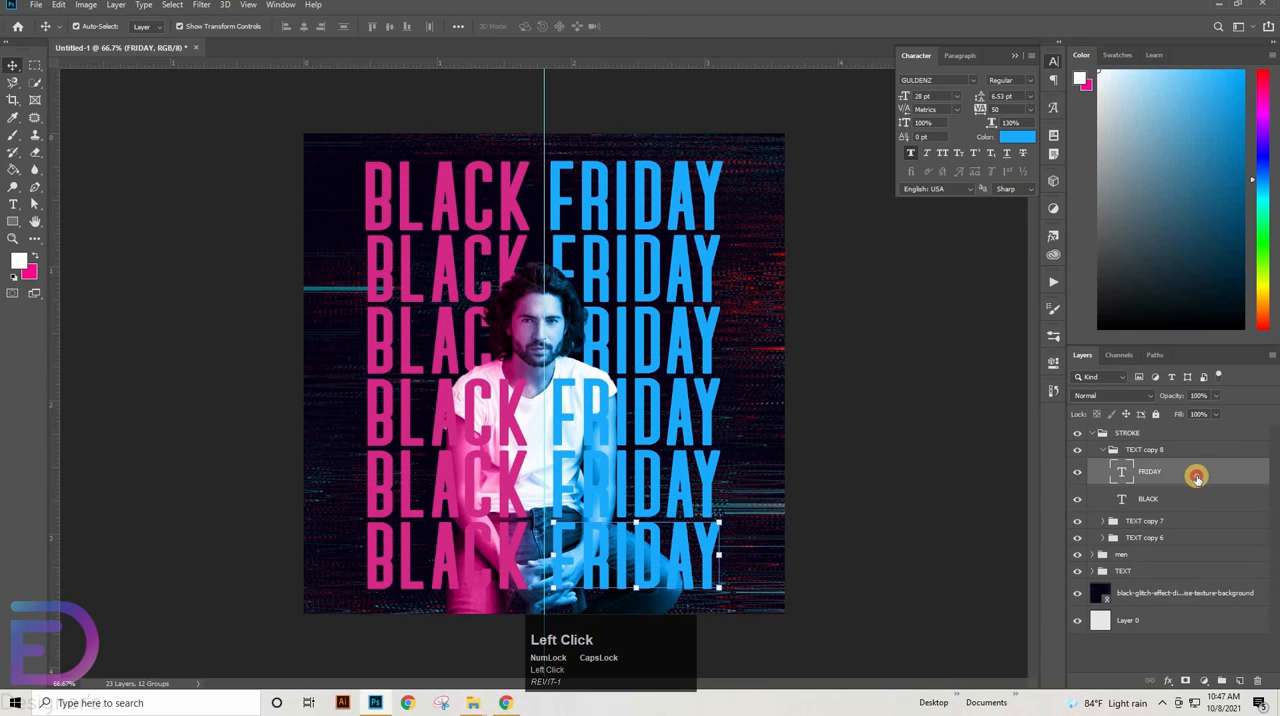
{"action": "double_click", "coordinate": [1197, 478]}
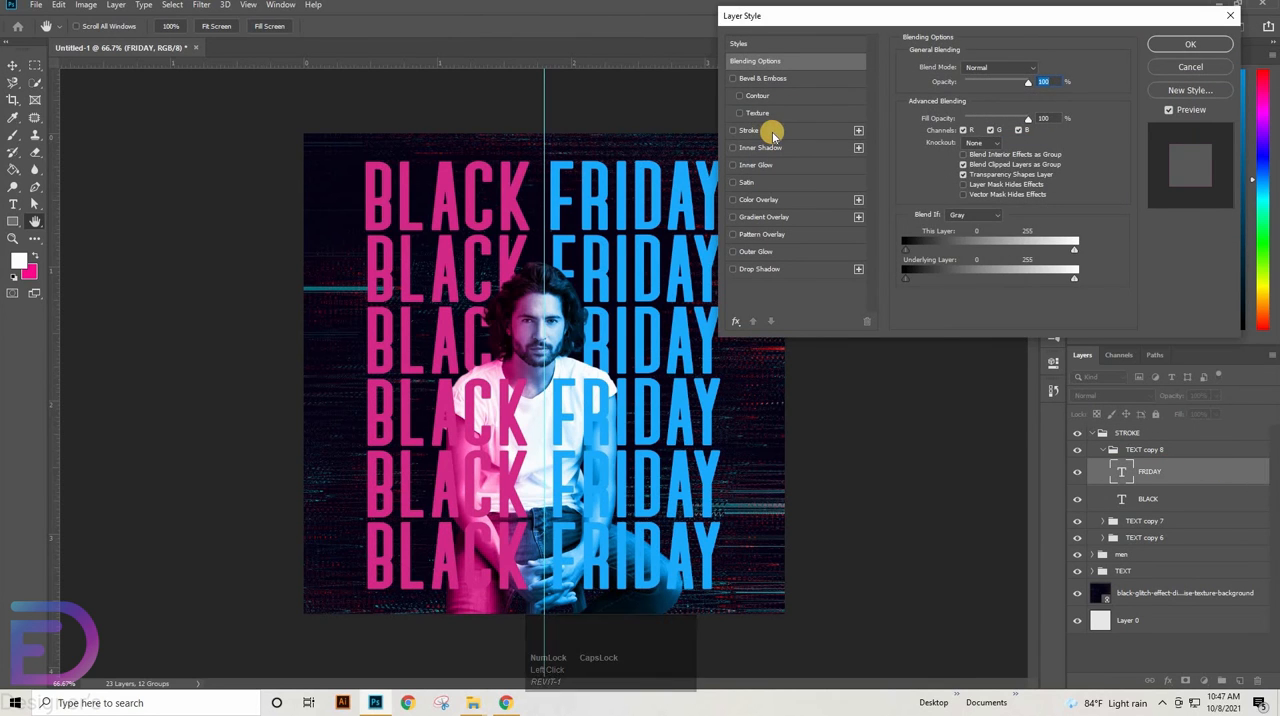
{"action": "left_click", "coordinate": [771, 130]}
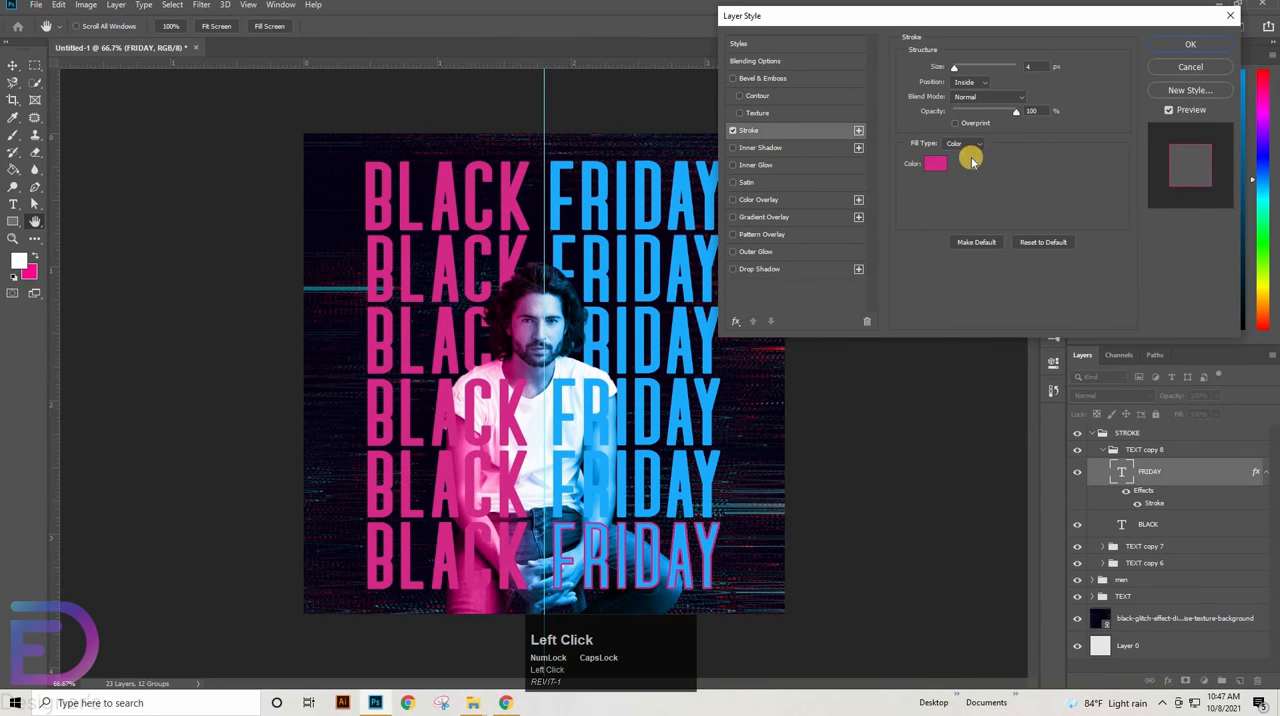
{"action": "left_click", "coordinate": [675, 165]}
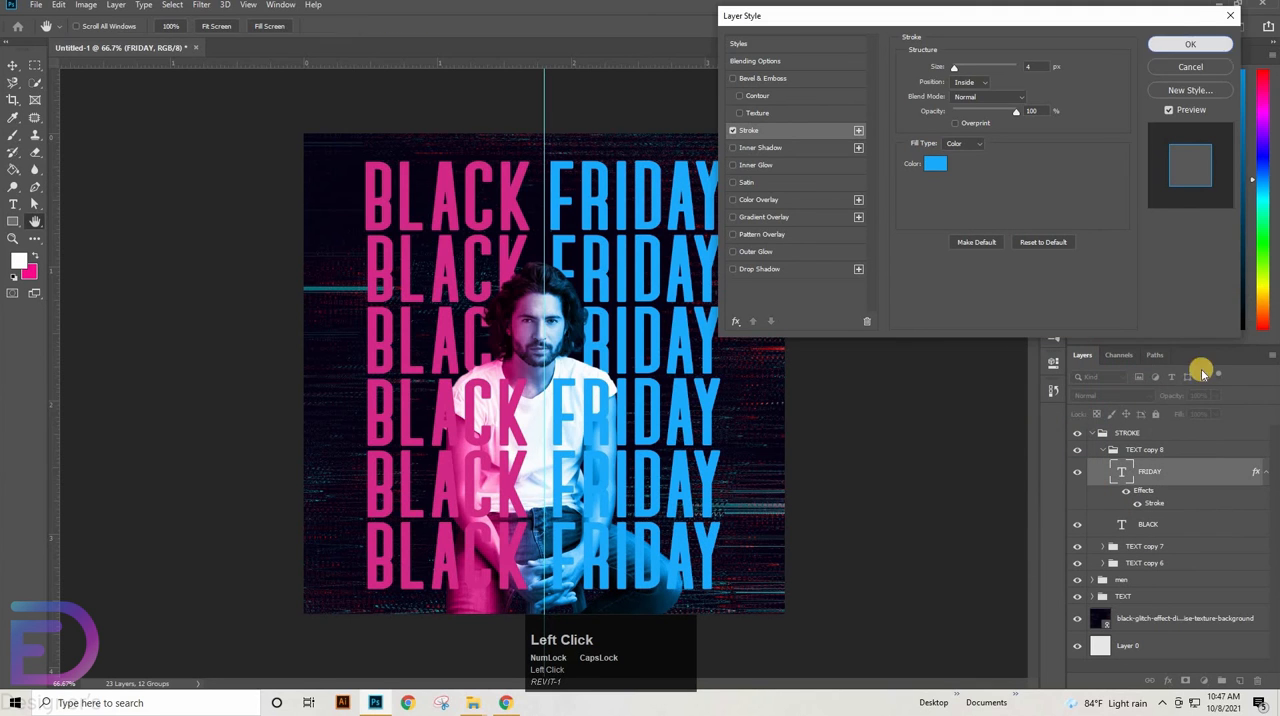
{"action": "left_click", "coordinate": [1160, 42]}
{"action": "left_click_drag", "start_coordinate": [922, 430], "coordinate": [921, 430]}
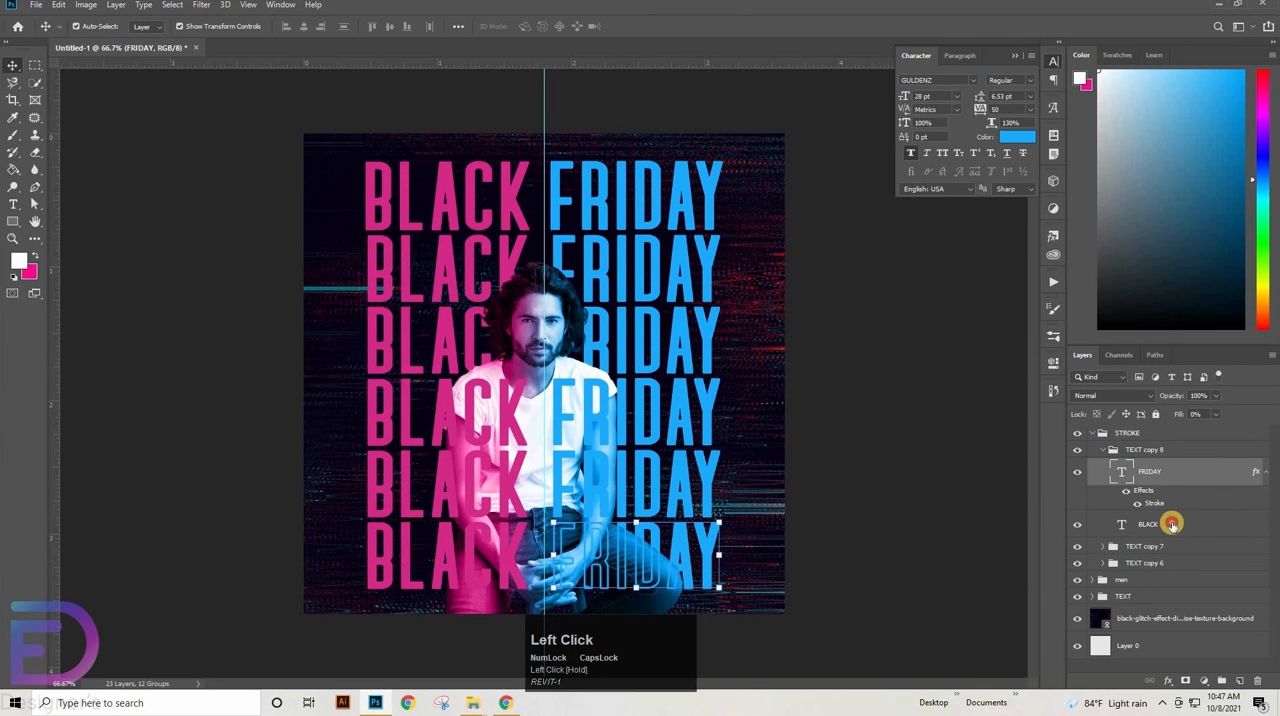
Give BLACK in the TEXT copy 8 row a 4 px inside stroke sampled from the pink headline and set its fill to 0%
{"action": "double_click", "coordinate": [1171, 524]}
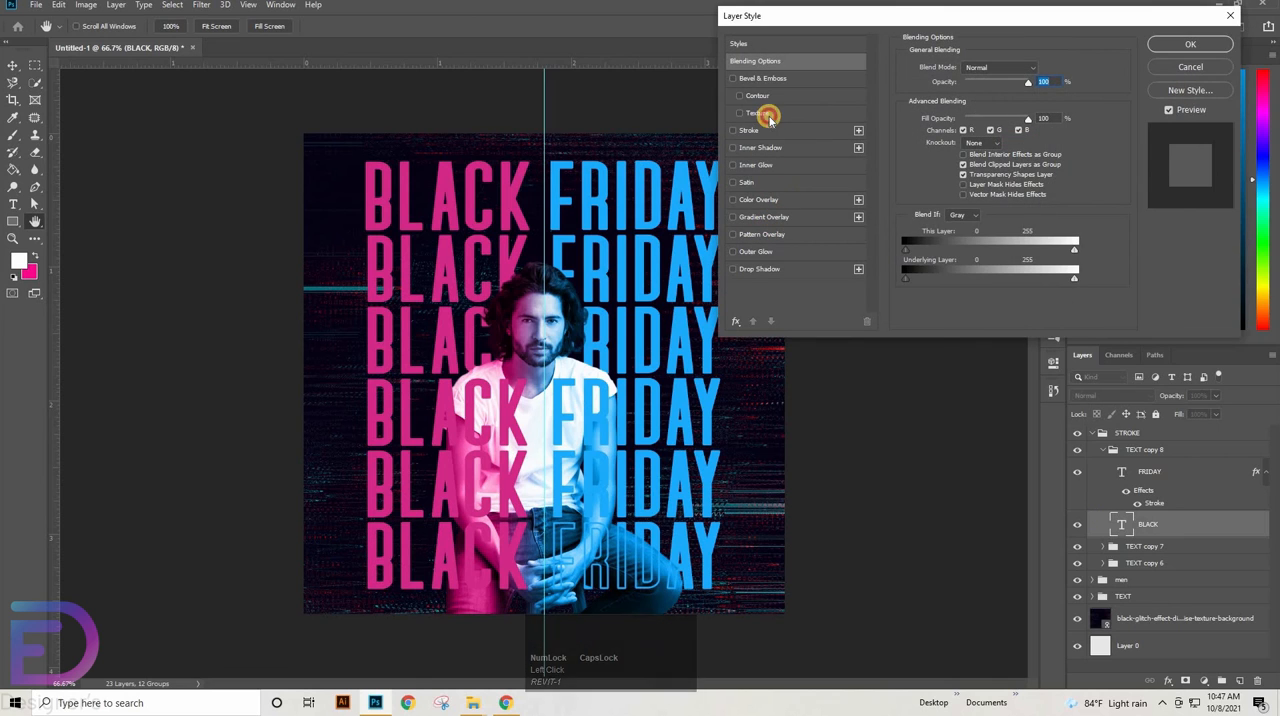
{"action": "left_click", "coordinate": [739, 114]}
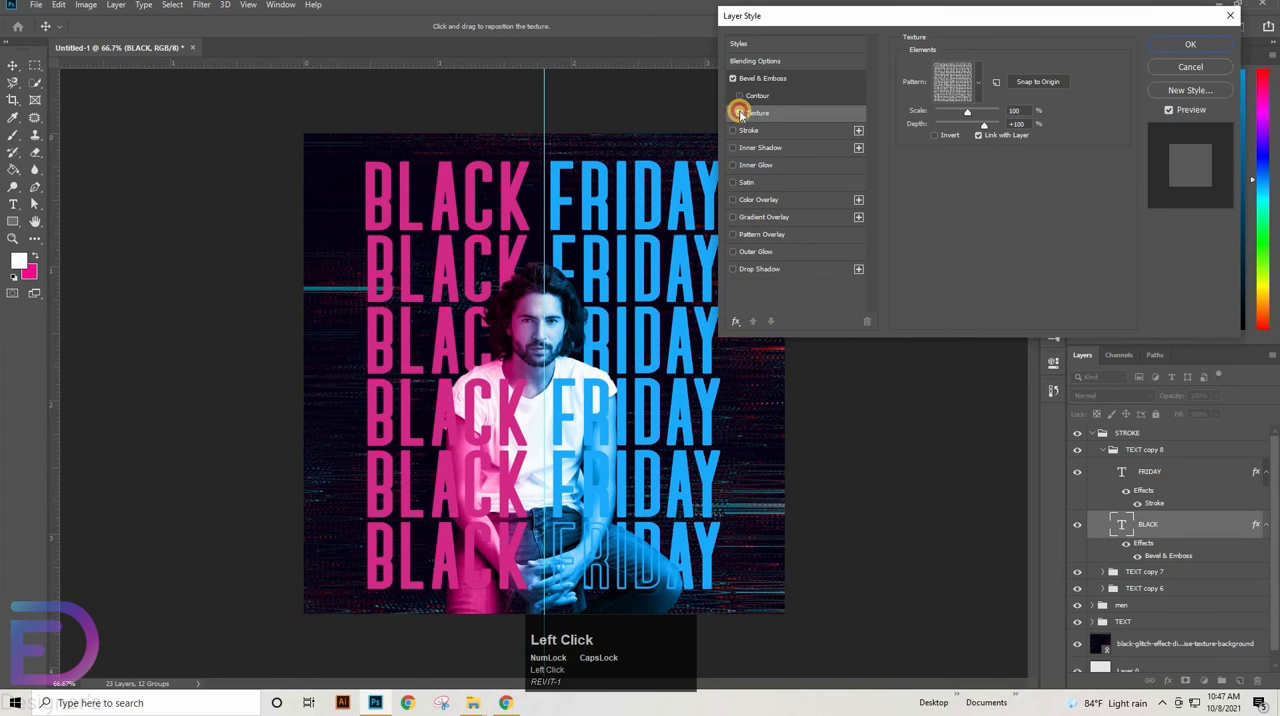
{"action": "left_click", "coordinate": [734, 79]}
{"action": "left_click", "coordinate": [731, 131]}
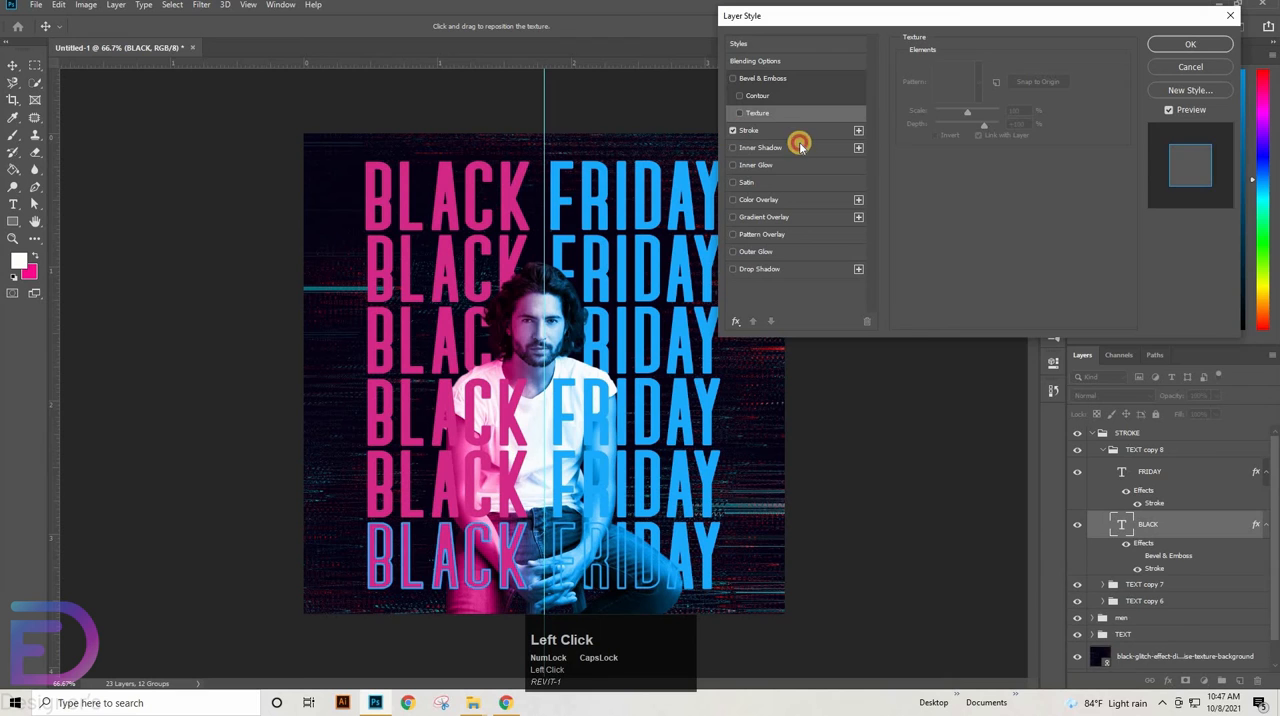
{"action": "left_click", "coordinate": [758, 147]}
{"action": "left_click", "coordinate": [734, 148]}
{"action": "left_click", "coordinate": [750, 131]}
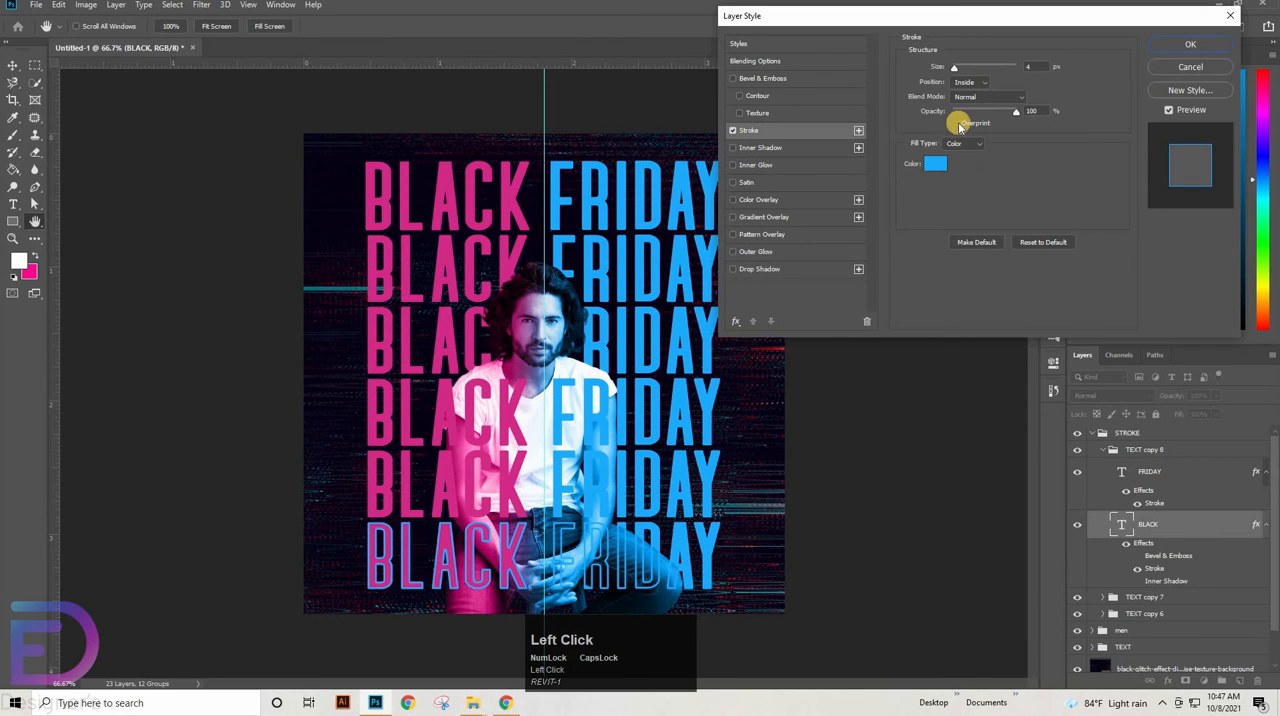
{"action": "left_click", "coordinate": [938, 163]}
{"action": "left_click", "coordinate": [447, 189]}
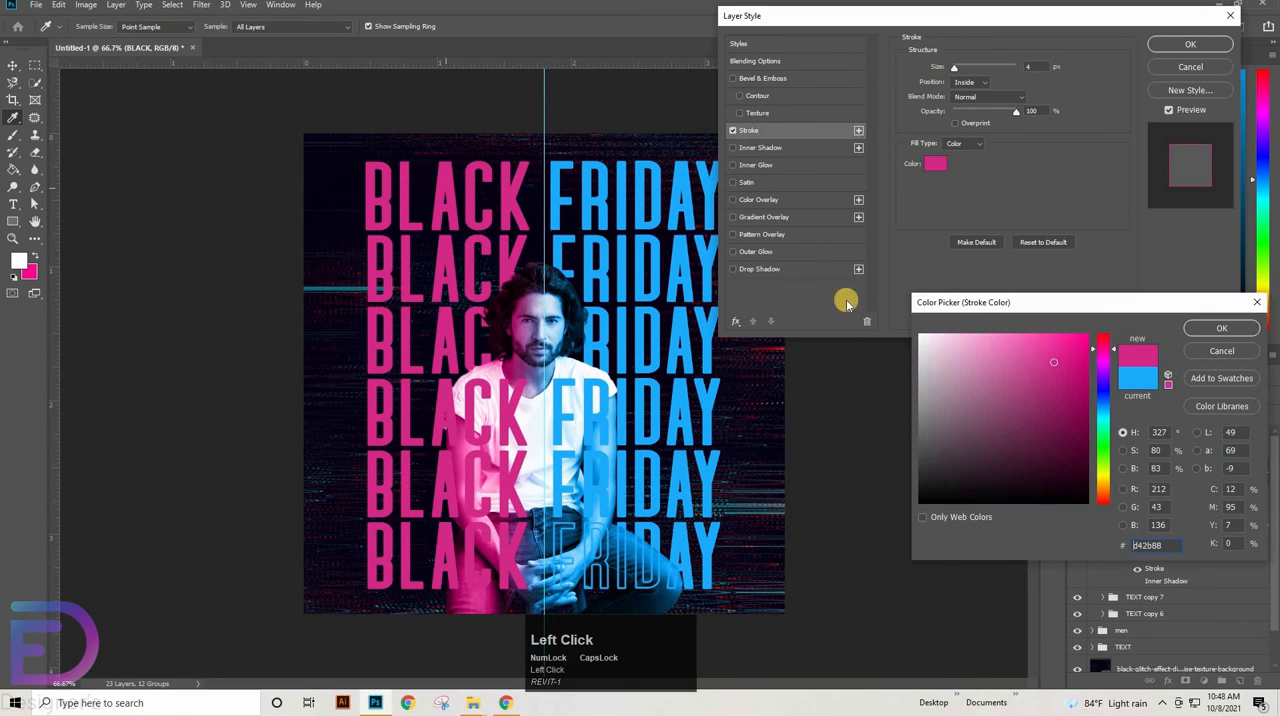
{"action": "key", "text": "Return"}
{"action": "left_click", "coordinate": [1189, 45]}
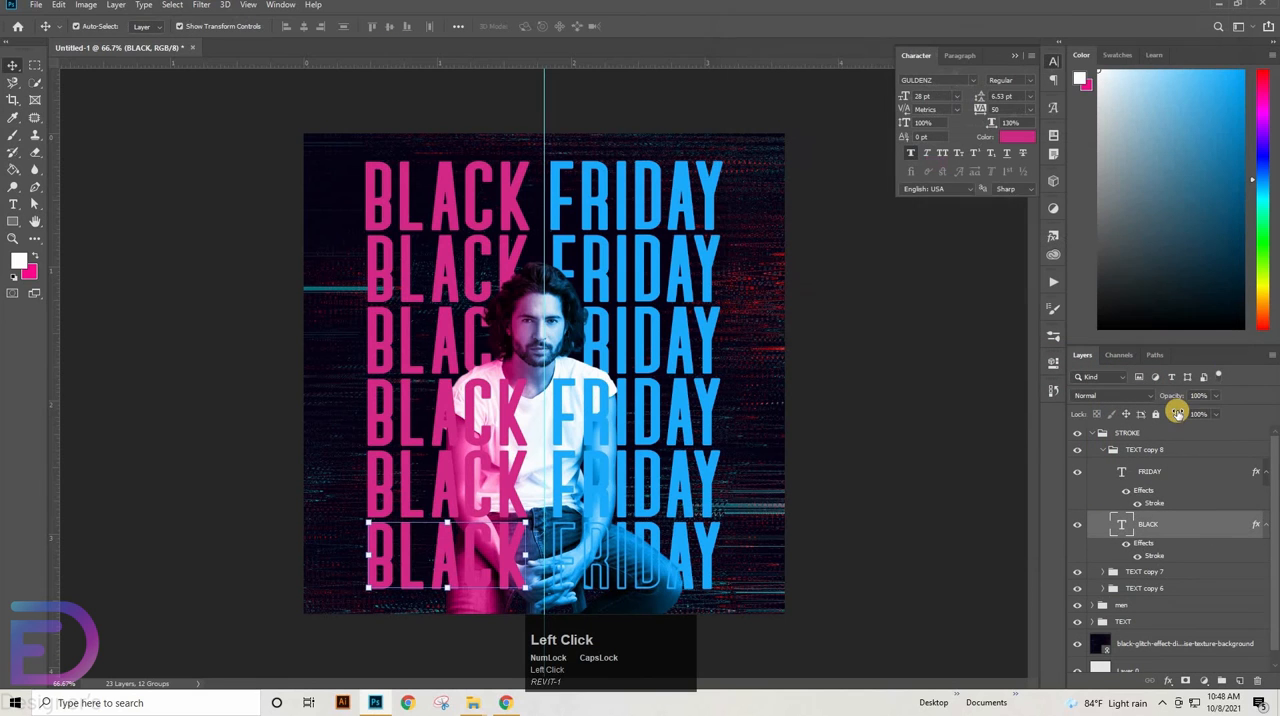
{"action": "left_click_drag", "start_coordinate": [927, 430], "coordinate": [910, 439]}
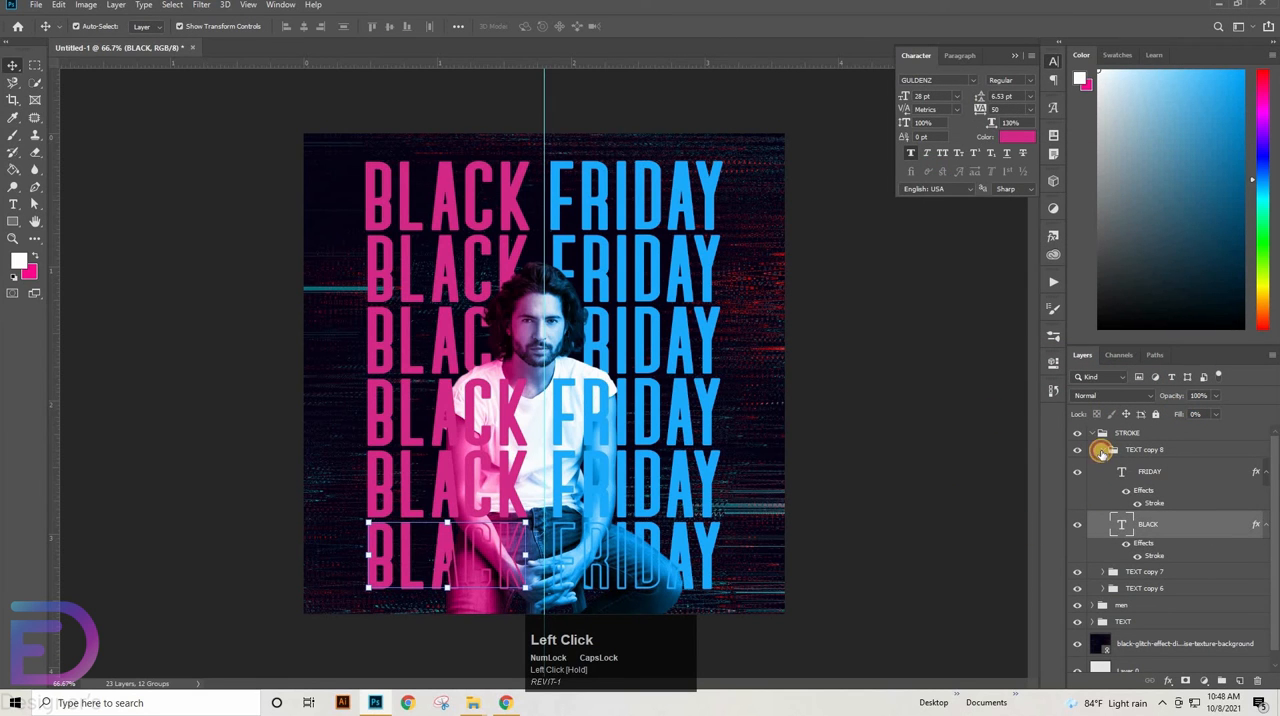
Add a pink 4 px inside stroke to BLACK in the TEXT copy 7 row and reduce its fill to 0%
{"action": "left_click", "coordinate": [1101, 451]}
{"action": "left_click", "coordinate": [1100, 467]}
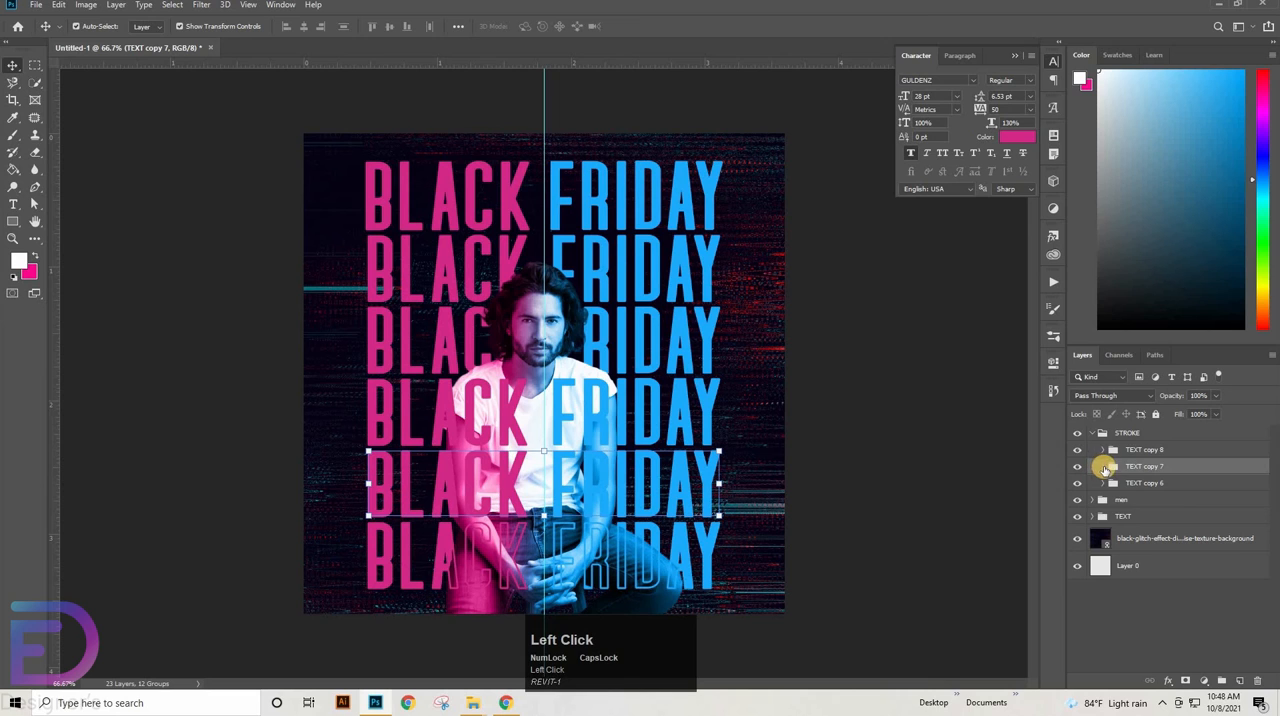
{"action": "left_click", "coordinate": [1104, 467]}
{"action": "left_click", "coordinate": [1190, 491]}
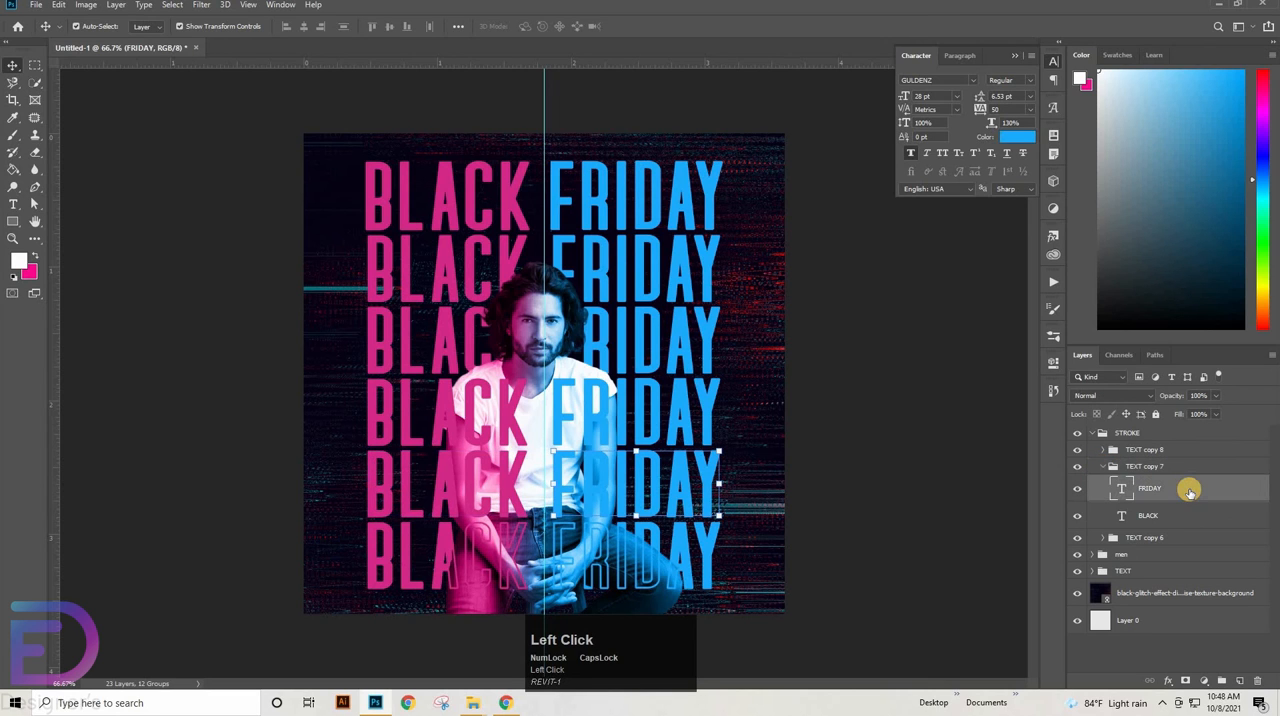
{"action": "double_click", "coordinate": [1170, 515]}
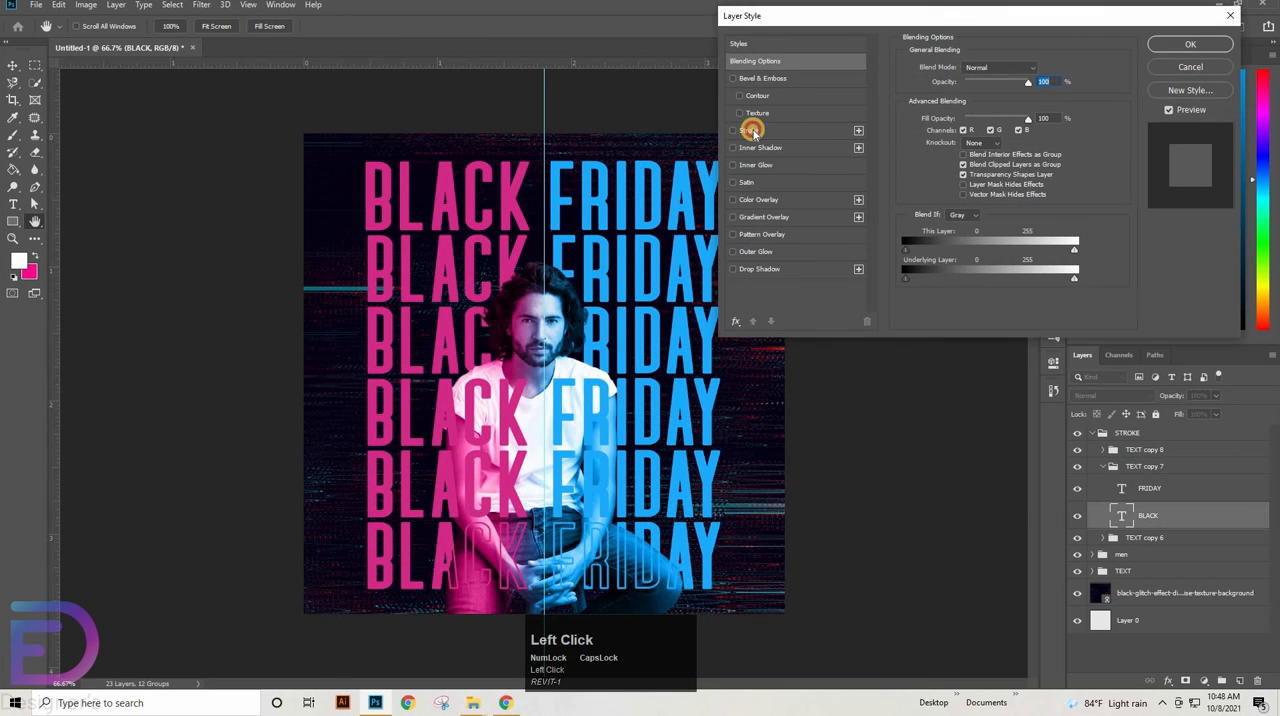
{"action": "left_click", "coordinate": [752, 130]}
{"action": "left_click", "coordinate": [1190, 48]}
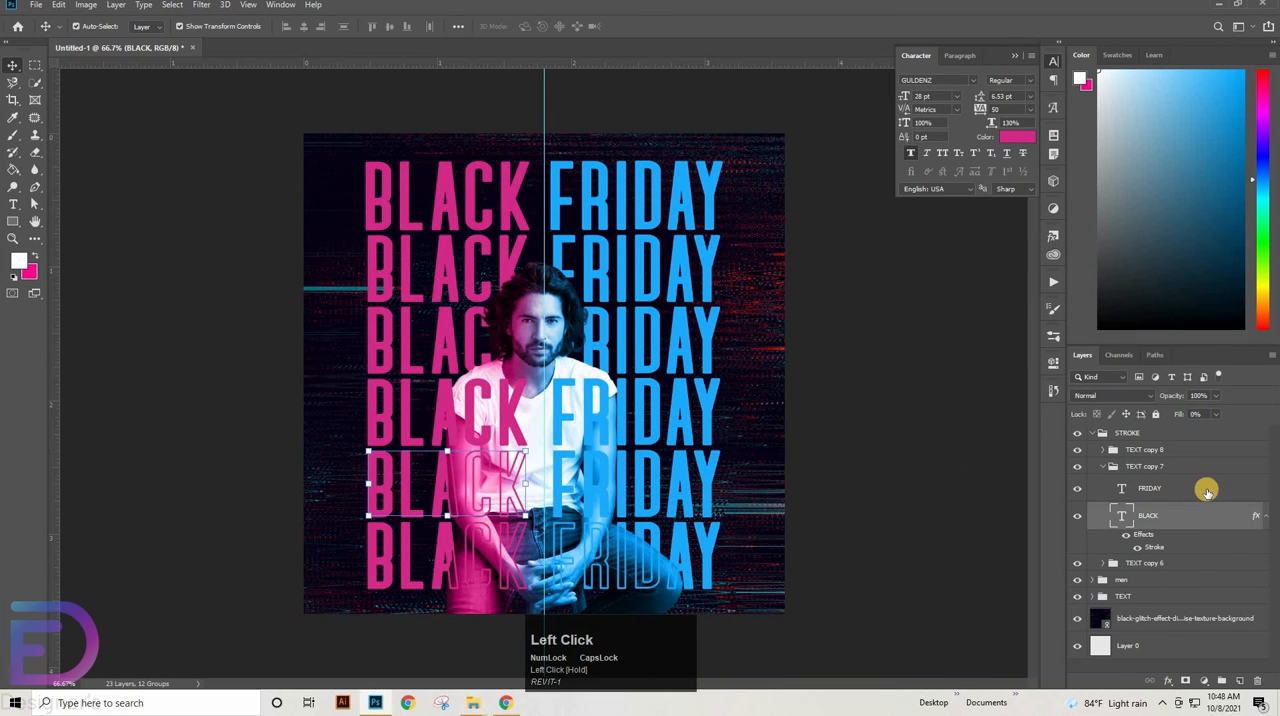
Apply a 4 px inside stroke in blue 1bacfd to FRIDAY in the TEXT copy 7 row and set its fill to 0%
{"action": "double_click", "coordinate": [1152, 490]}
{"action": "left_click", "coordinate": [754, 130]}
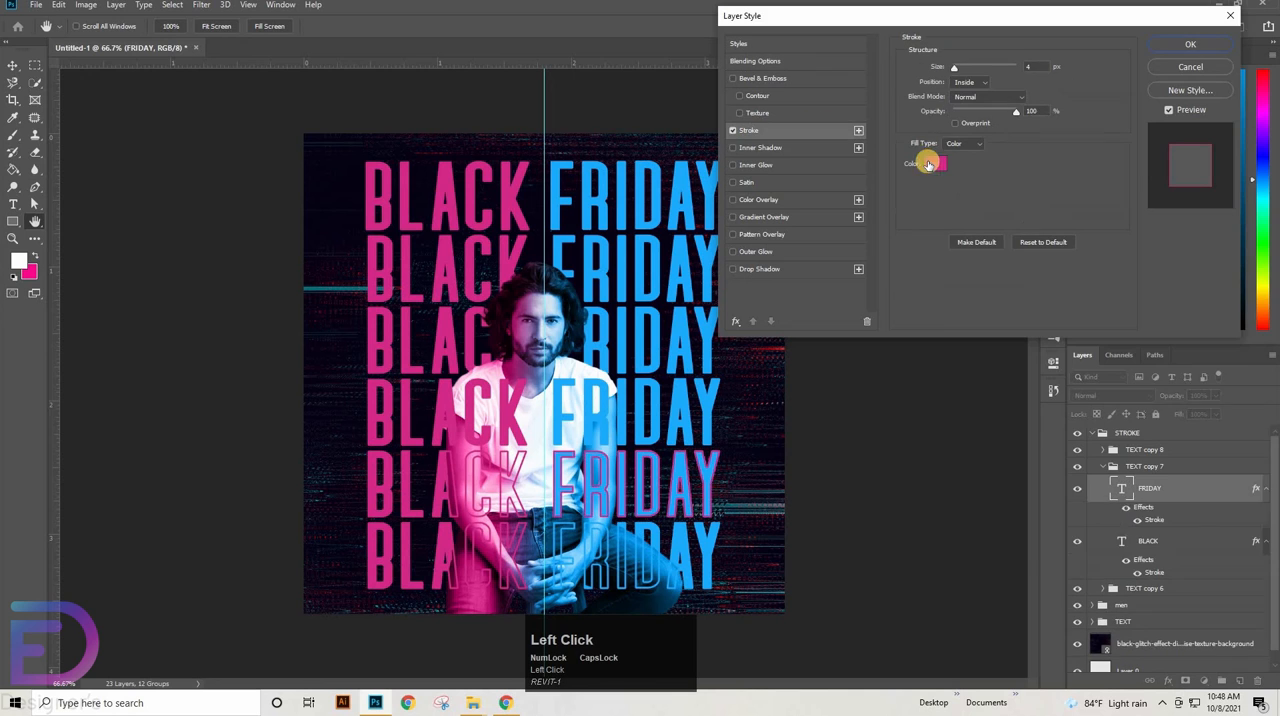
{"action": "left_click", "coordinate": [935, 163]}
{"action": "left_click", "coordinate": [686, 178]}
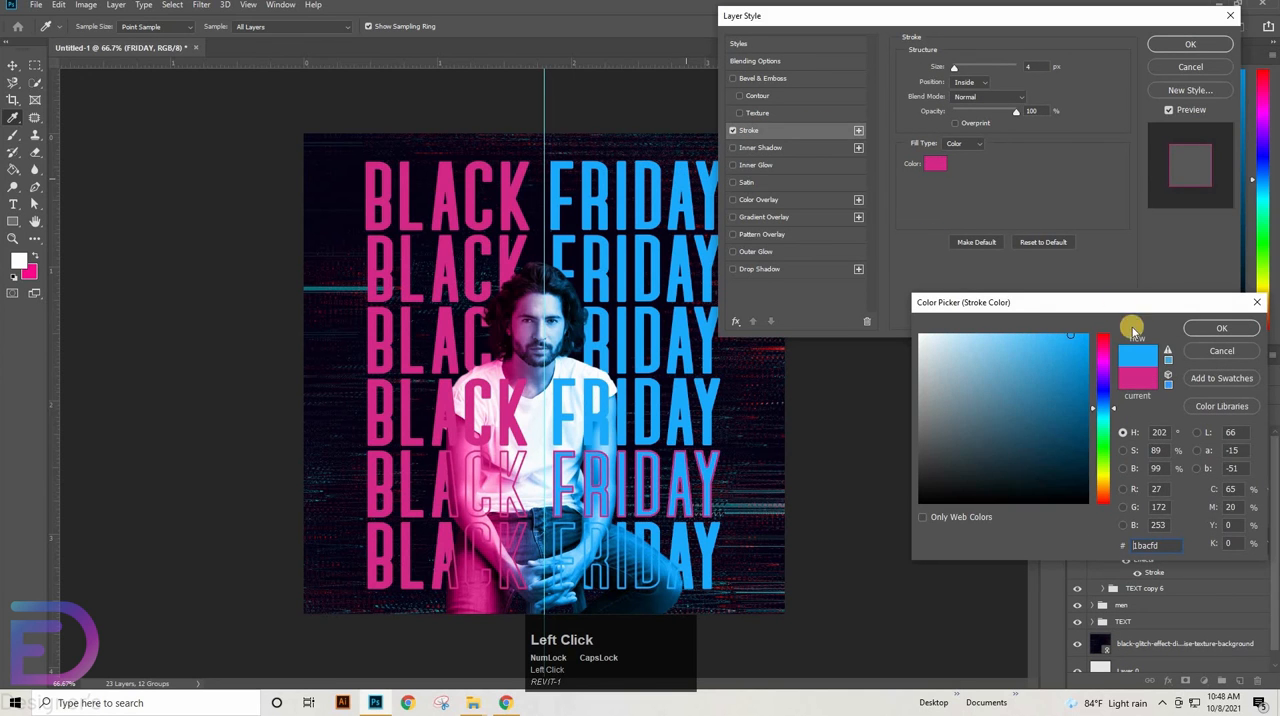
{"action": "left_click", "coordinate": [1224, 328]}
{"action": "key", "text": "Return"}
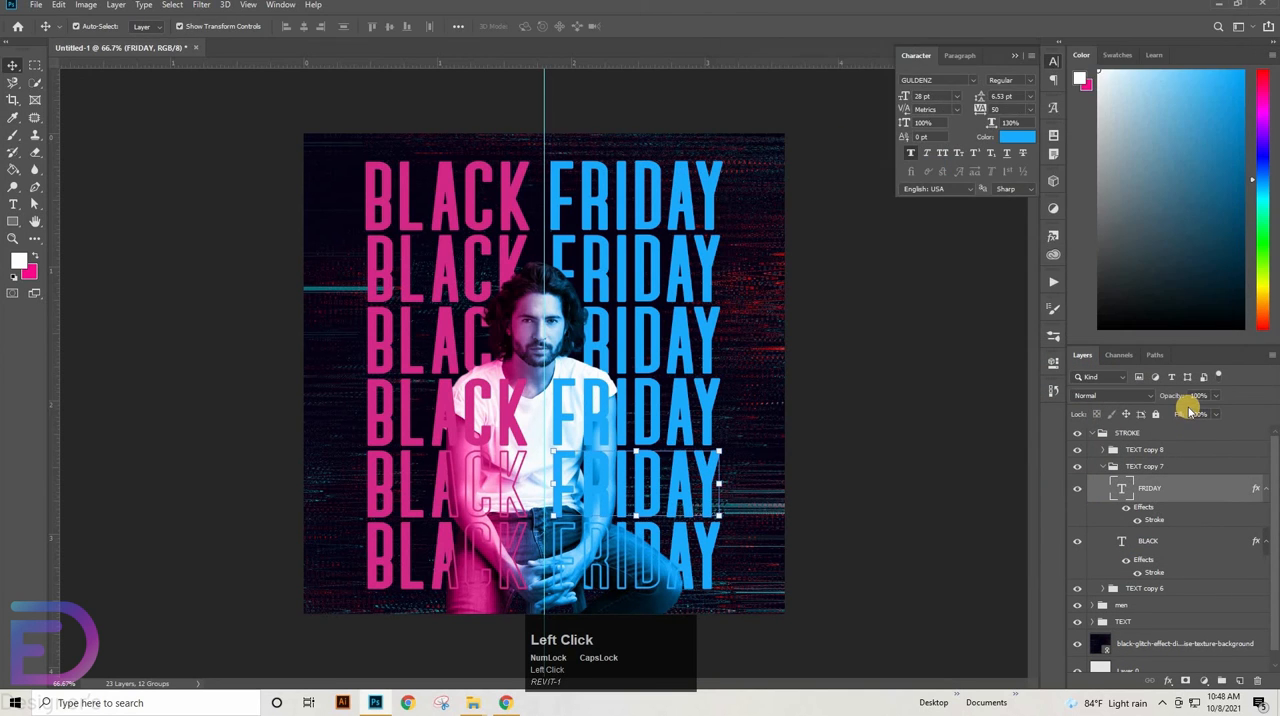
{"action": "left_click_drag", "start_coordinate": [1048, 442], "coordinate": [933, 469]}
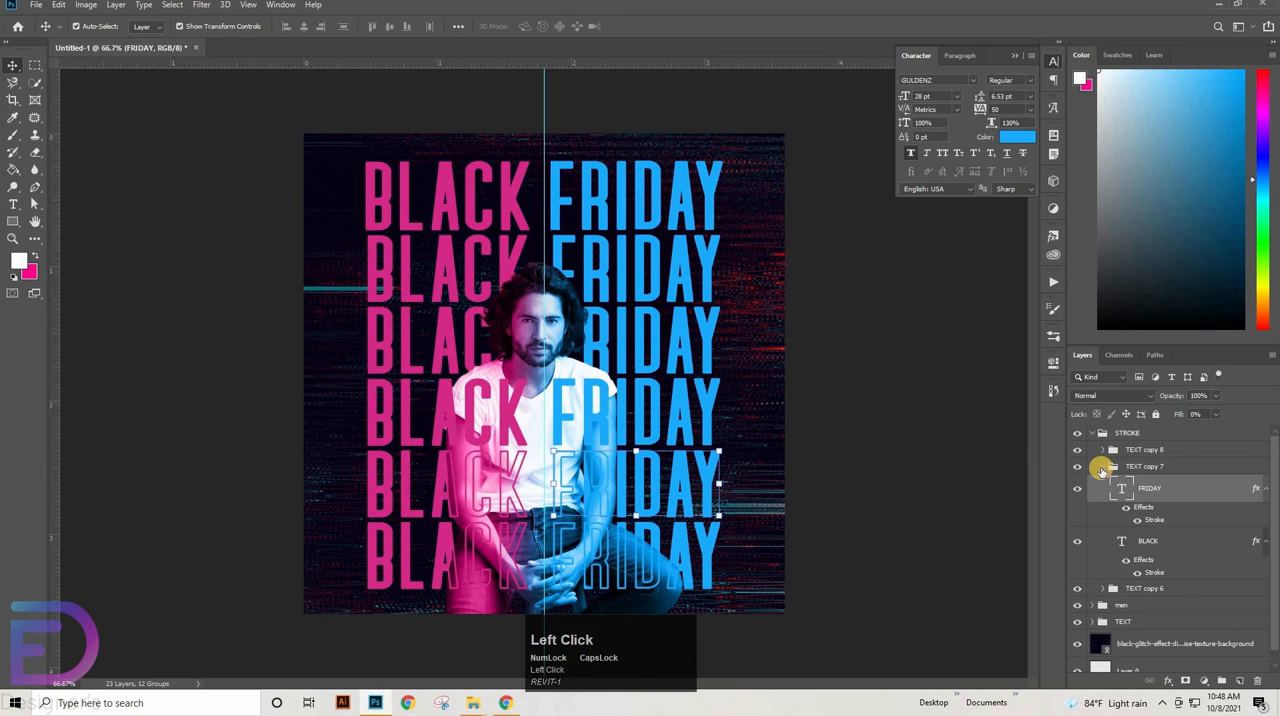
Add a 4 px inside stroke in blue to FRIDAY in the TEXT copy 6 row and reduce its fill to 0%
{"action": "left_click", "coordinate": [1102, 468]}
{"action": "left_click", "coordinate": [1101, 484]}
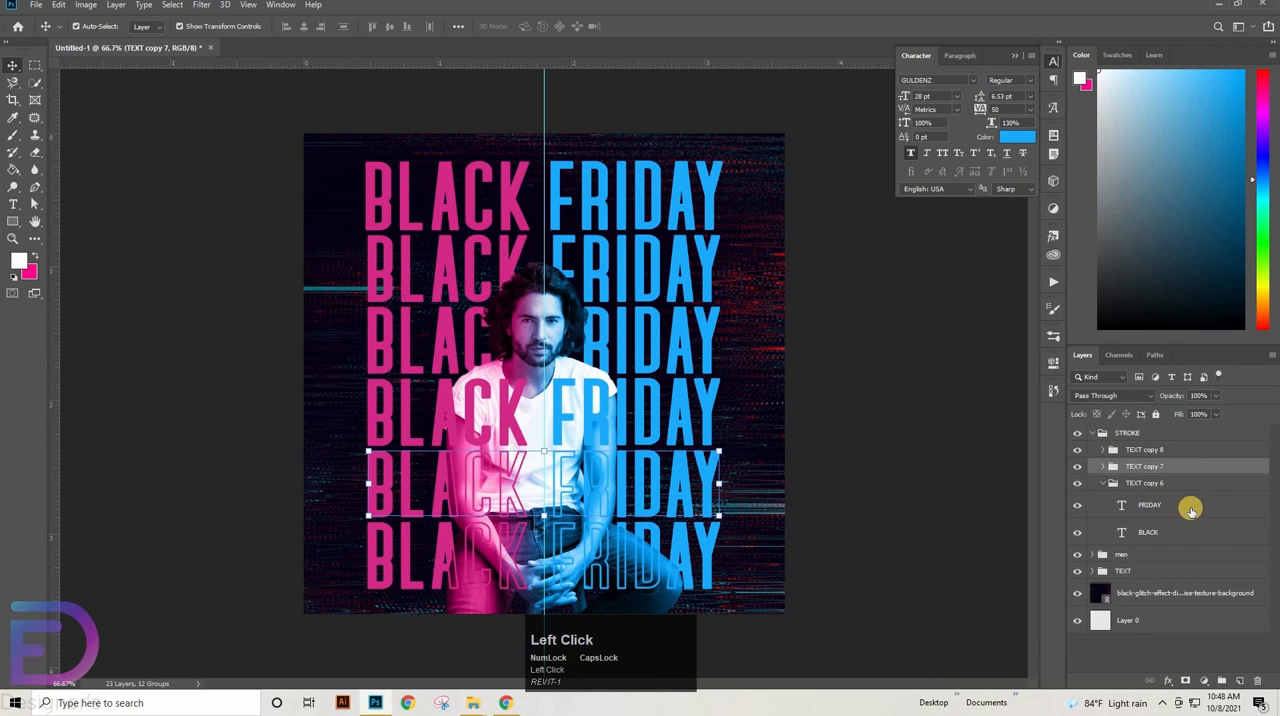
{"action": "double_click", "coordinate": [1190, 511]}
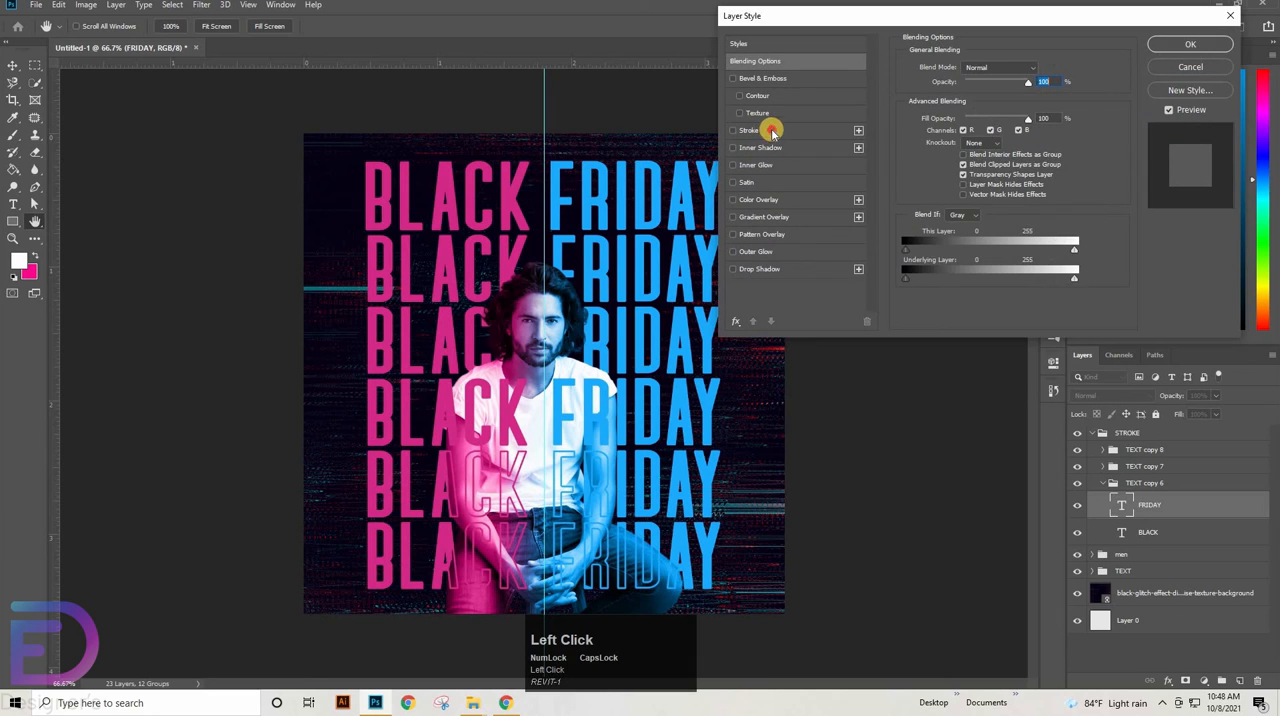
{"action": "left_click", "coordinate": [770, 131]}
{"action": "left_click", "coordinate": [1193, 47]}
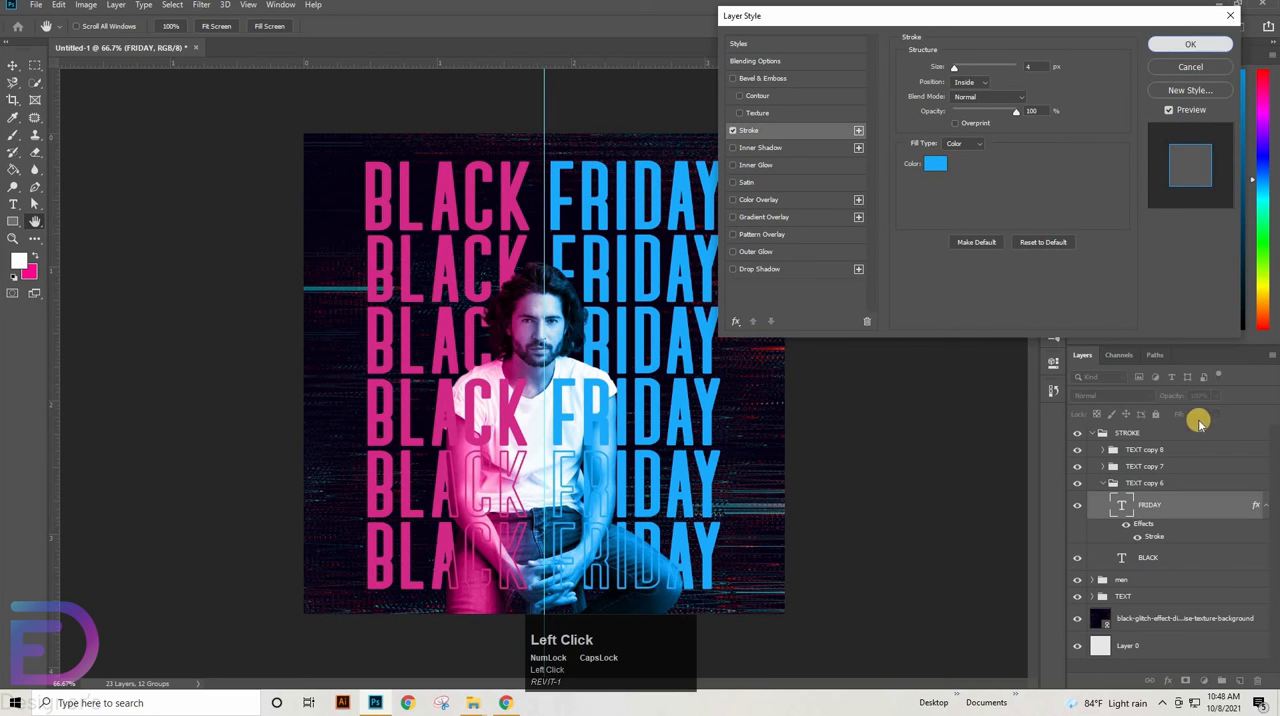
Give BLACK in the TEXT copy 6 row a 4 px inside stroke in sampled headline pink d42b88 and set its fill to 0%
{"action": "double_click", "coordinate": [1196, 561]}
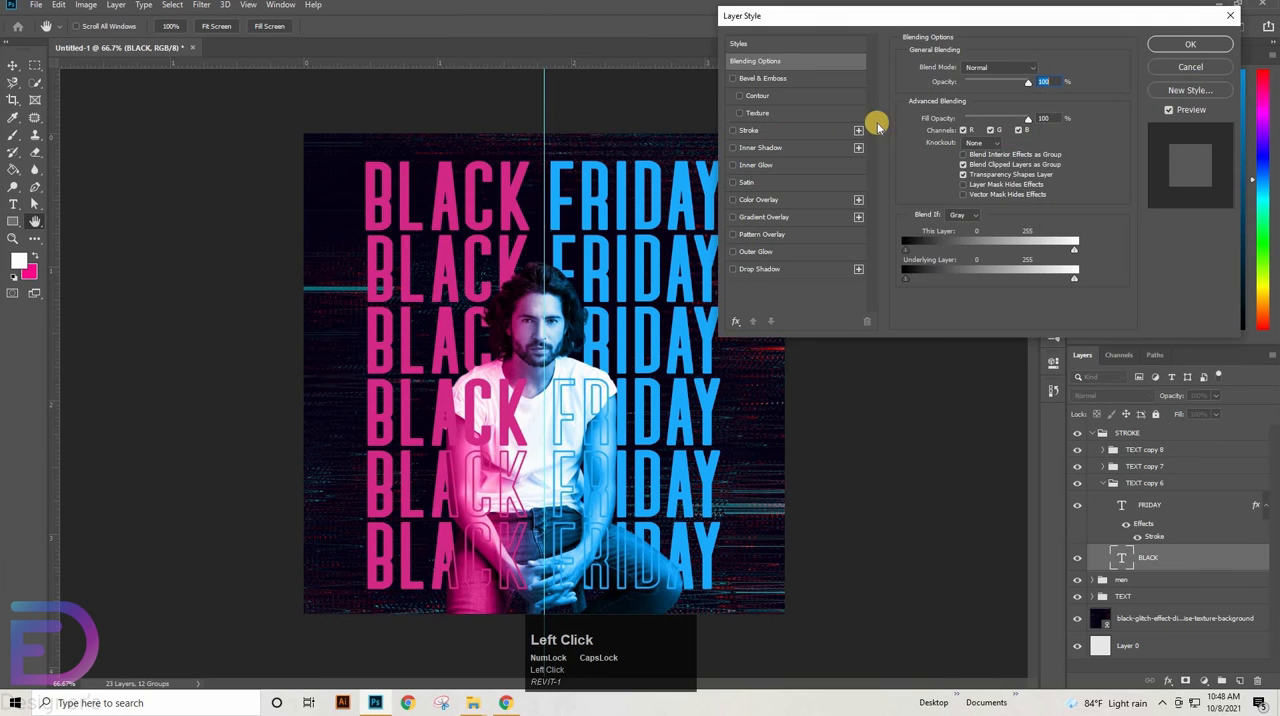
{"action": "left_click", "coordinate": [860, 130]}
{"action": "left_click", "coordinate": [930, 164]}
{"action": "left_click", "coordinate": [504, 194]}
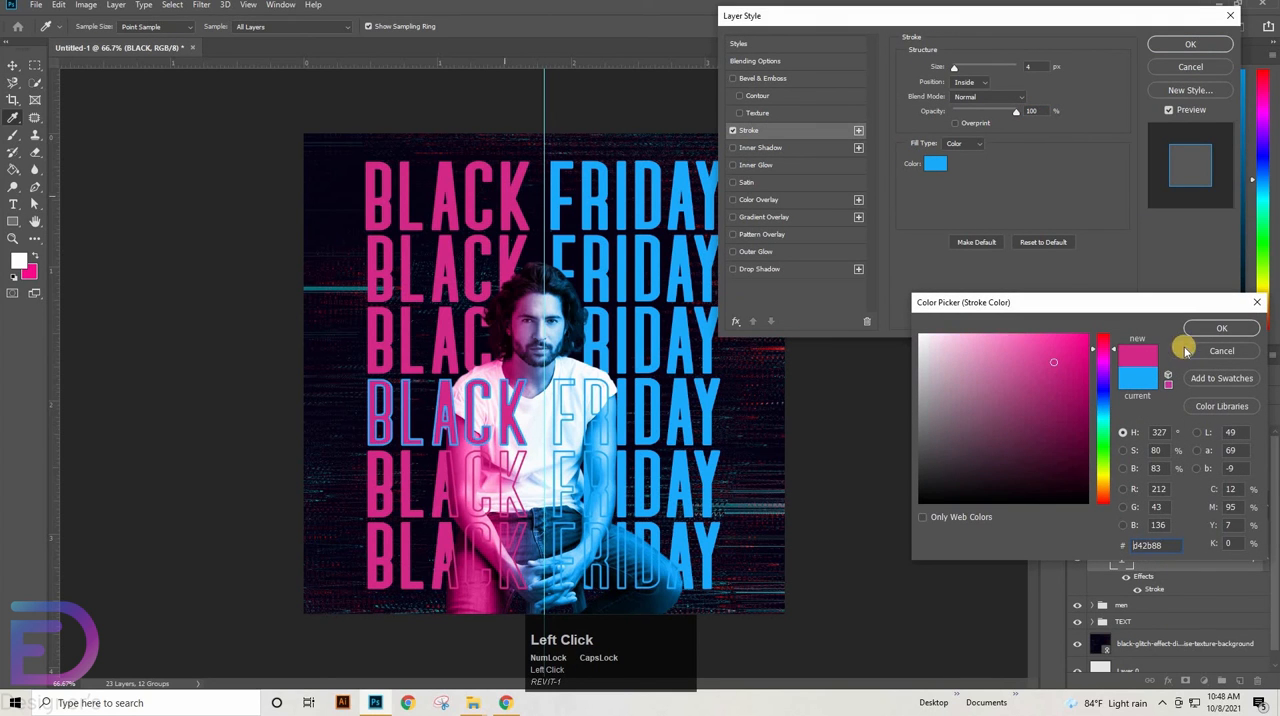
{"action": "left_click", "coordinate": [1221, 328]}
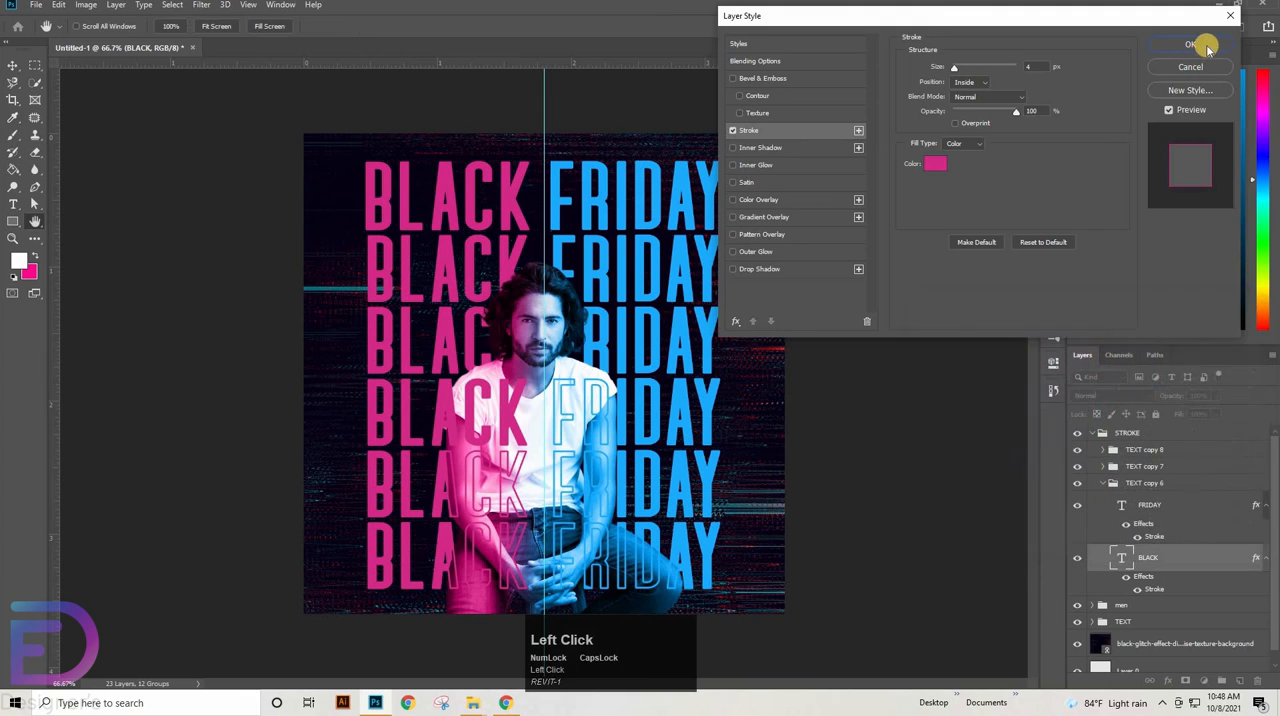
{"action": "left_click", "coordinate": [1190, 44]}
{"action": "left_click_drag", "start_coordinate": [1181, 415], "coordinate": [880, 448]}
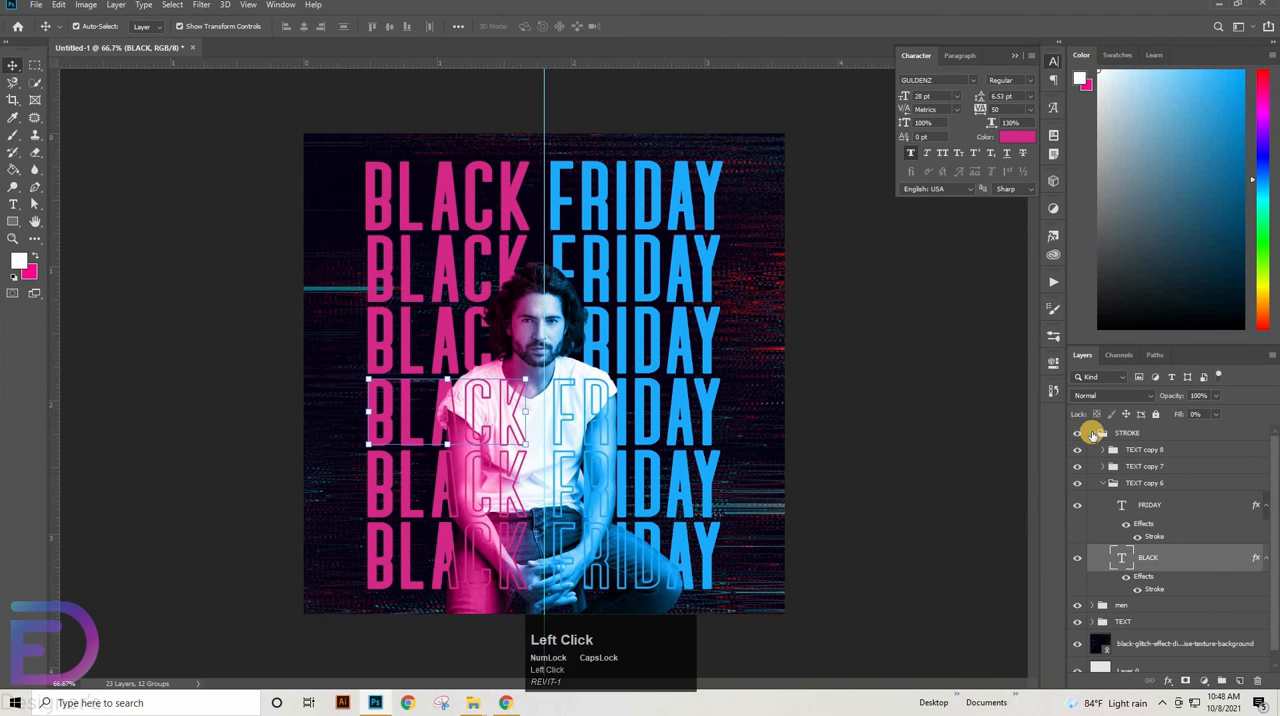
Convert the STROKE group and the TEXT group each into a smart object
{"action": "left_click", "coordinate": [1092, 433]}
{"action": "left_click", "coordinate": [1140, 436]}
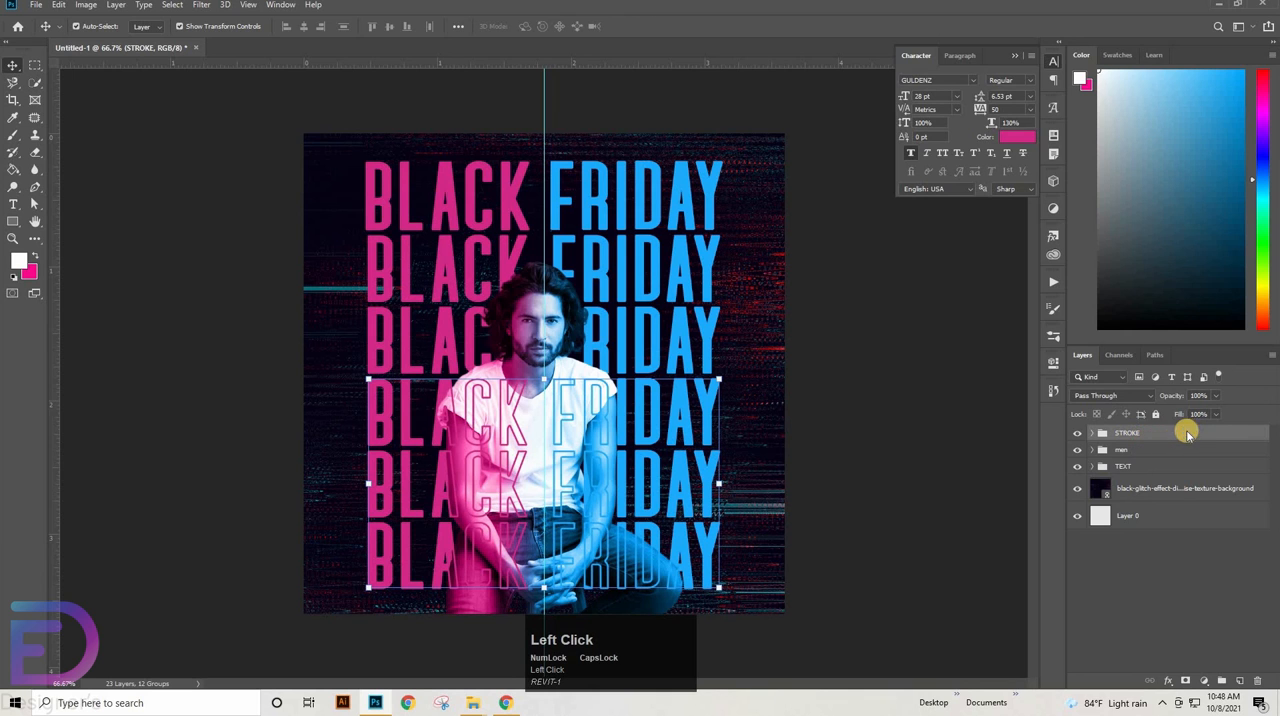
{"action": "right_click", "coordinate": [1188, 433]}
{"action": "left_click", "coordinate": [1145, 345]}
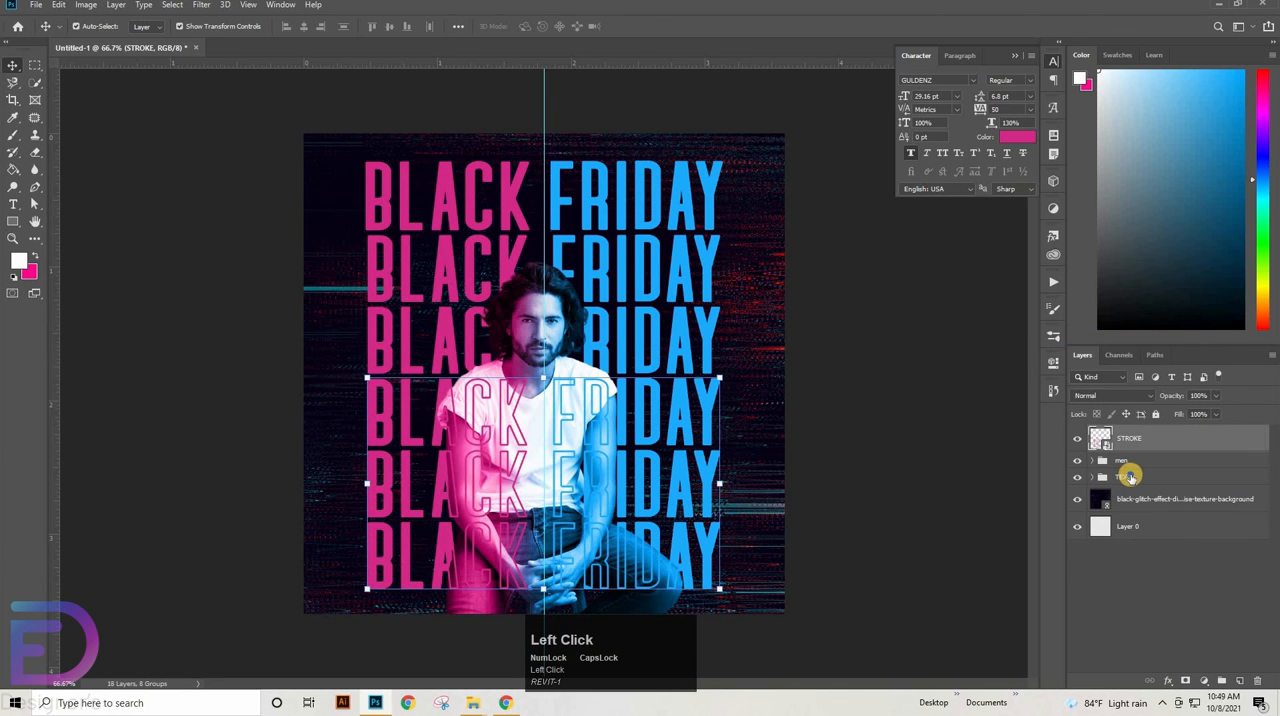
{"action": "right_click", "coordinate": [1130, 477]}
{"action": "left_click", "coordinate": [1182, 343]}
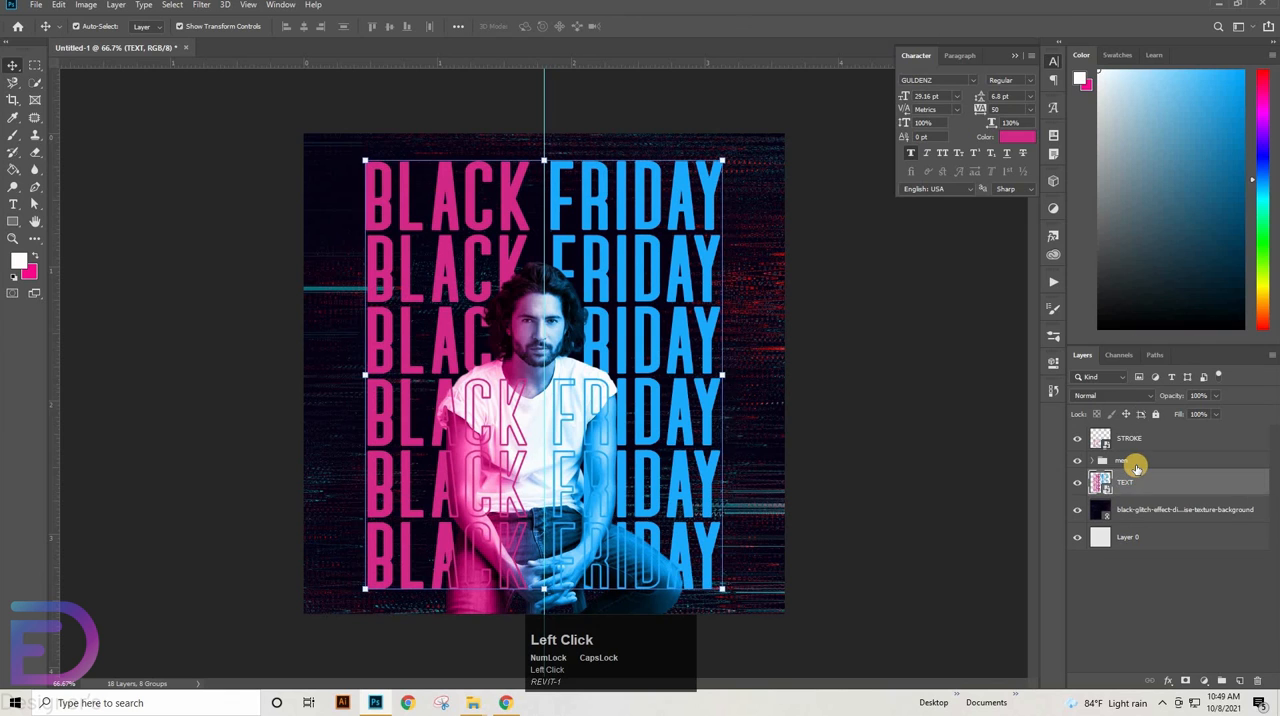
Create a new empty layer and place it between the TEXT smart object and the glitch background
{"action": "left_click", "coordinate": [1136, 462]}
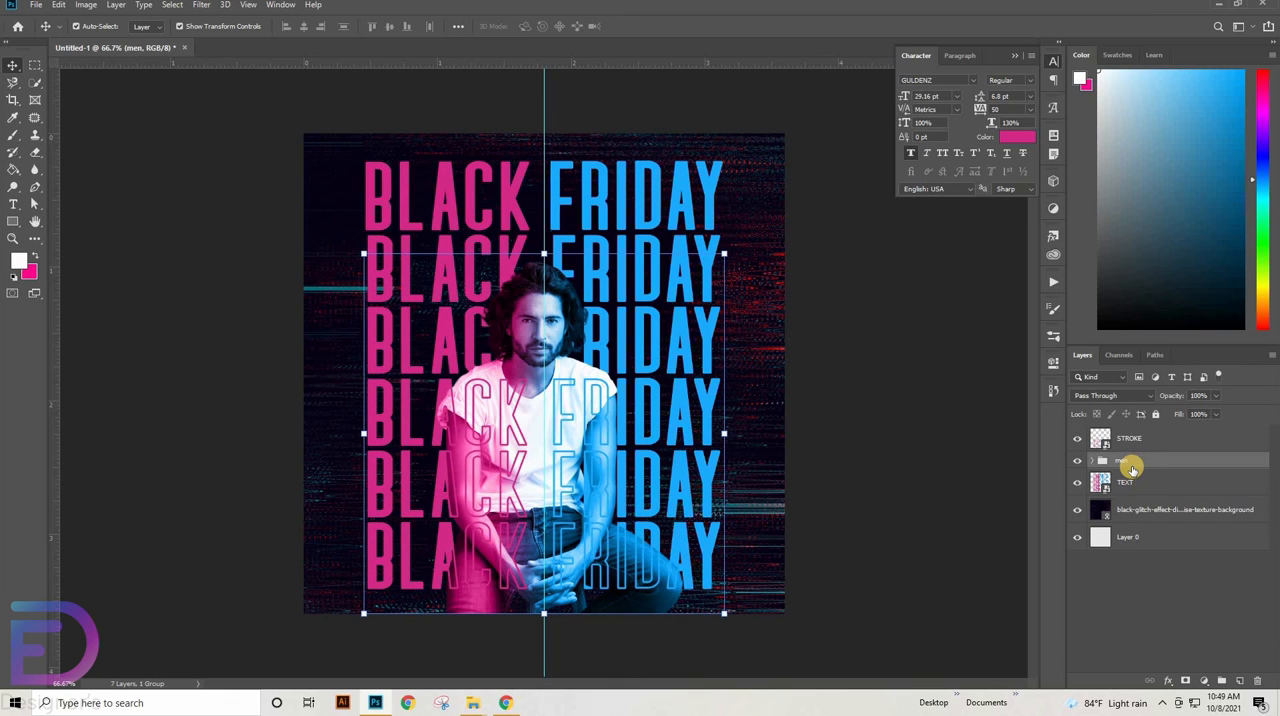
{"action": "left_click", "coordinate": [1143, 489]}
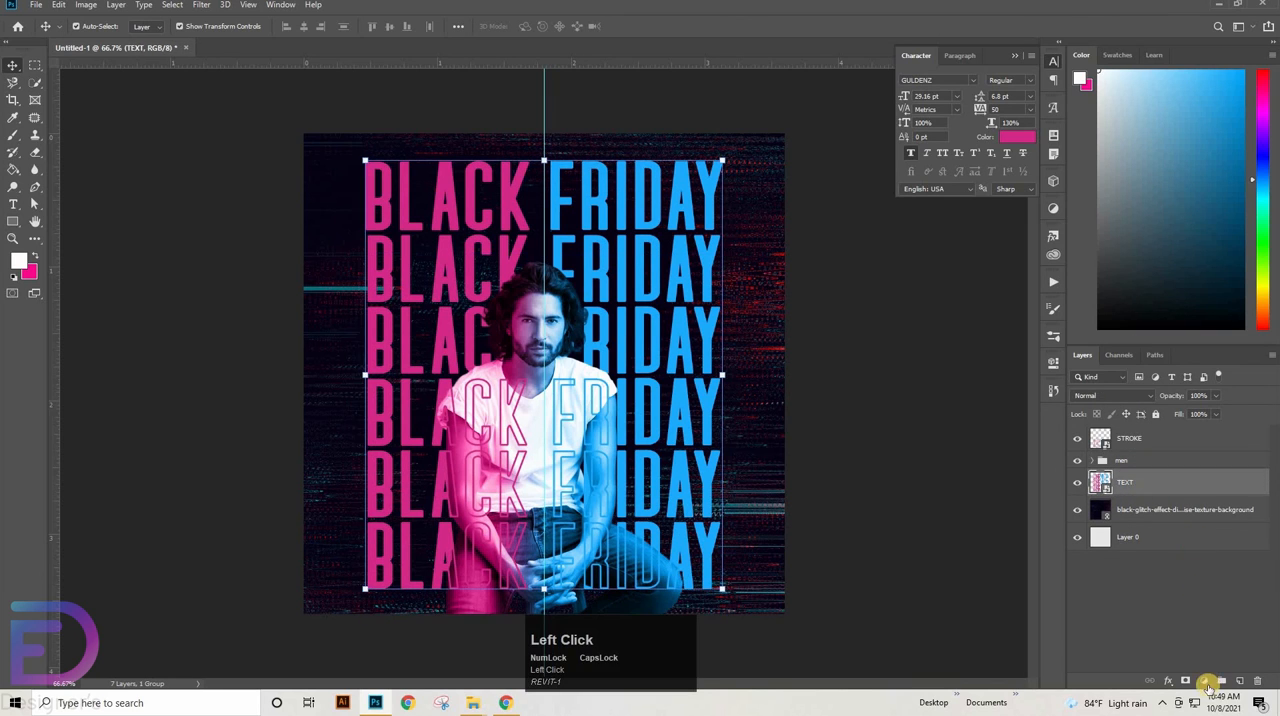
{"action": "left_click", "coordinate": [1239, 681]}
{"action": "left_click_drag", "start_coordinate": [1160, 483], "coordinate": [1140, 520]}
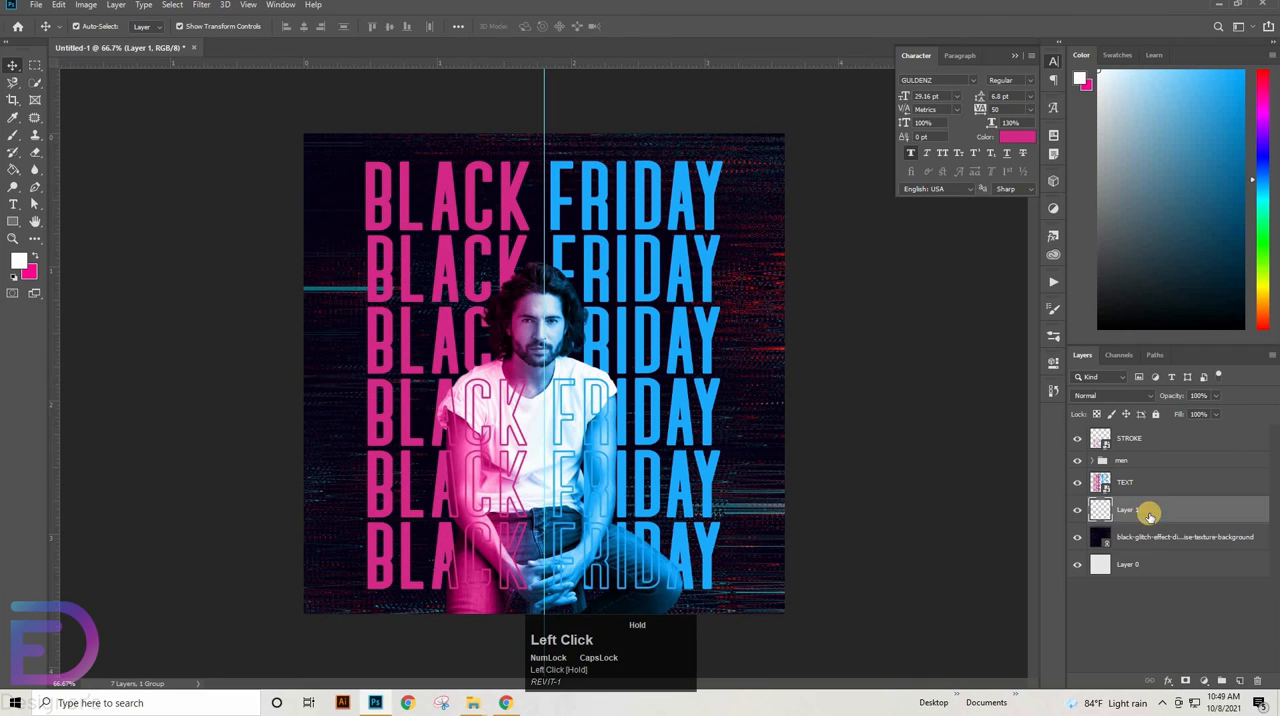
Paint one soft white dab behind the man on the new layer with an 800 px brush at 0% hardness
{"action": "left_click", "coordinate": [14, 135]}
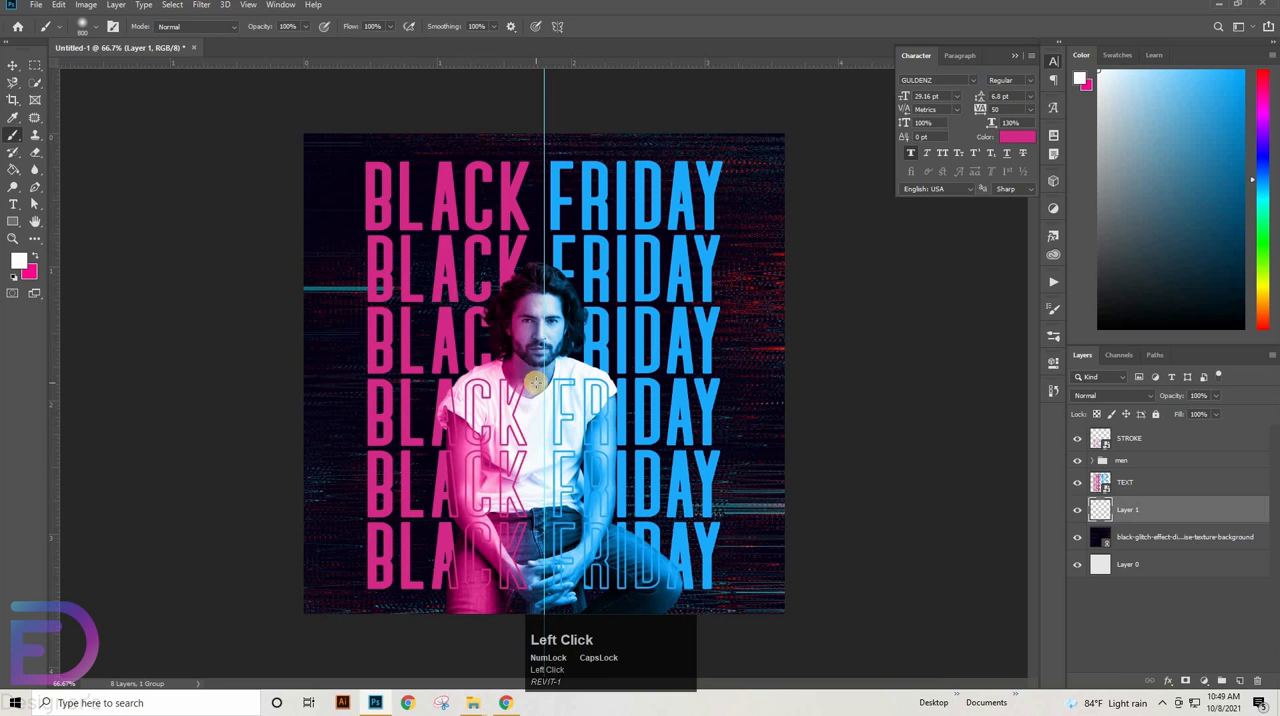
{"action": "key", "text": "Caps_Lock"}
{"action": "right_click", "coordinate": [603, 269]}
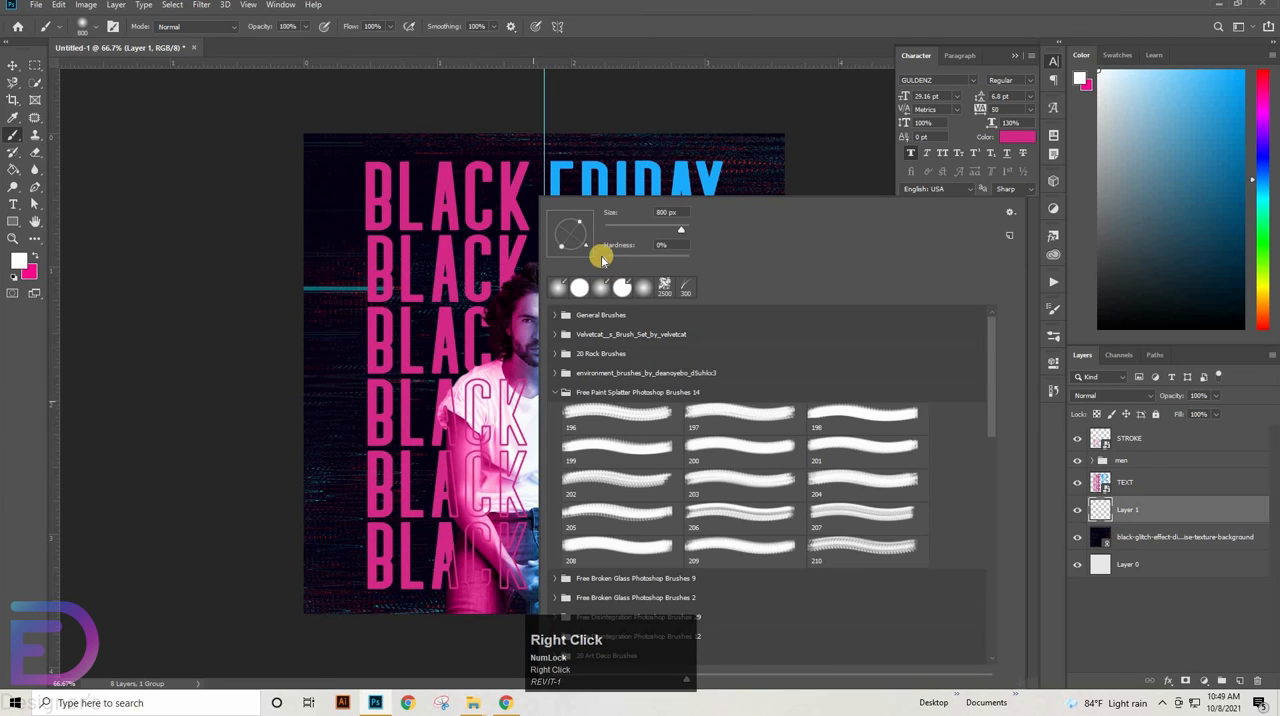
{"action": "left_click", "coordinate": [800, 24]}
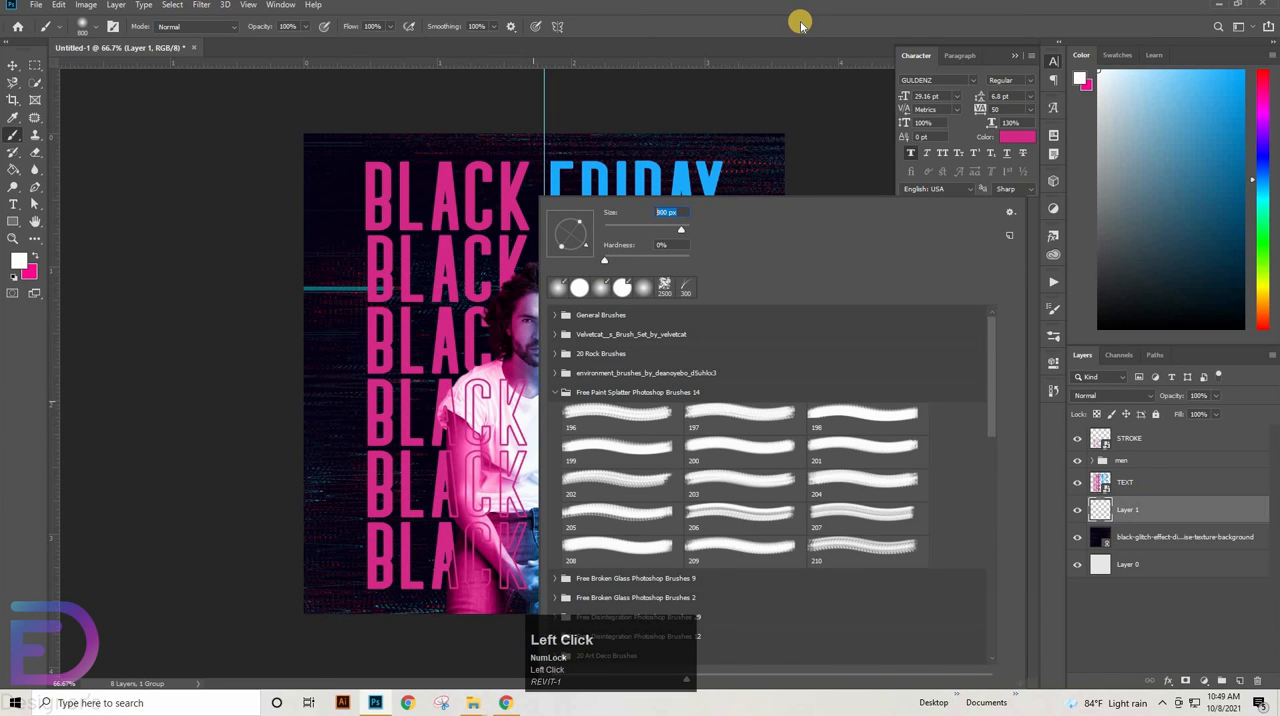
{"action": "left_click", "coordinate": [540, 457]}
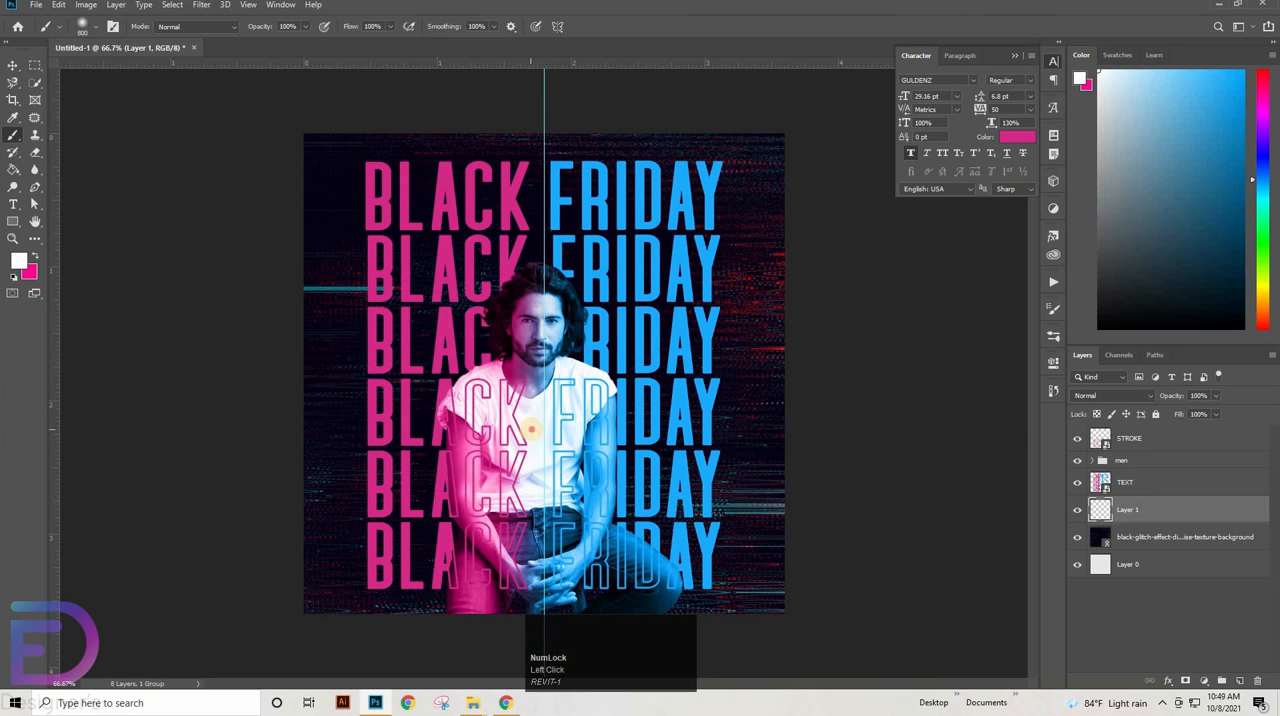
{"action": "left_click", "coordinate": [531, 429]}
Soften the white glow layer by setting its opacity to 40% and its fill to 60%
{"action": "key", "text": "v"}
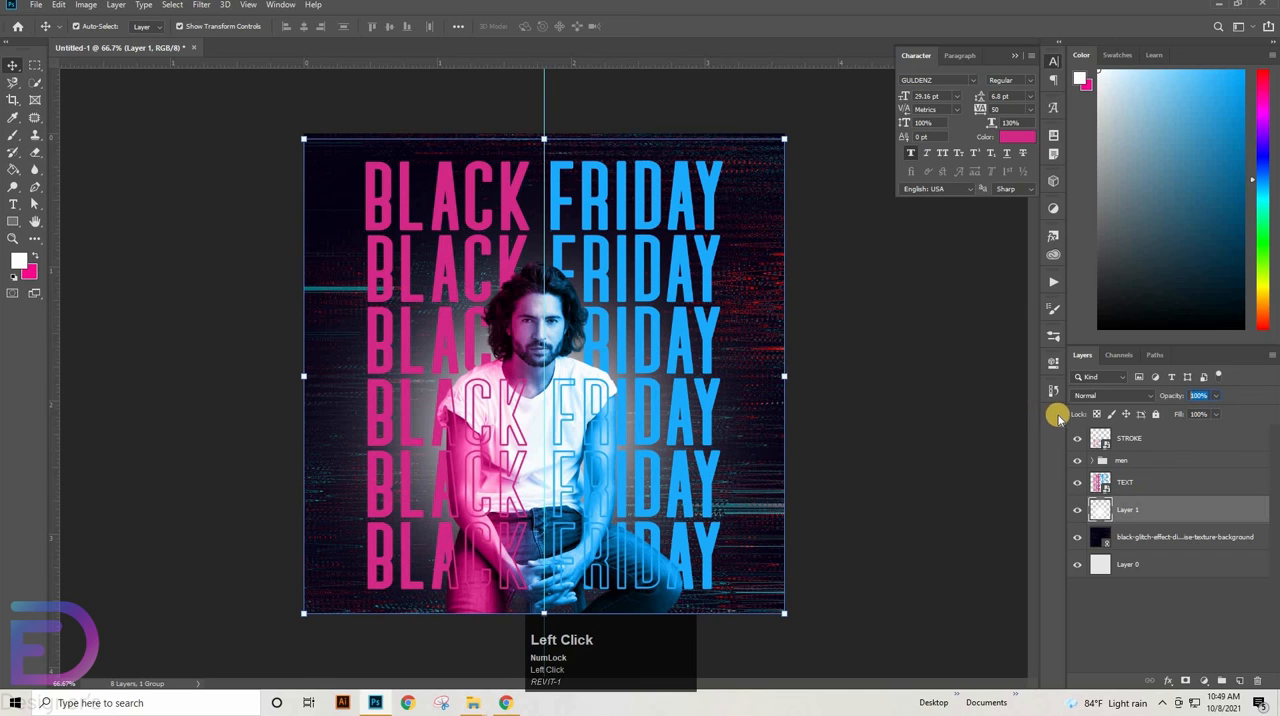
{"action": "type", "text": "40"}
{"action": "key", "text": "Return"}
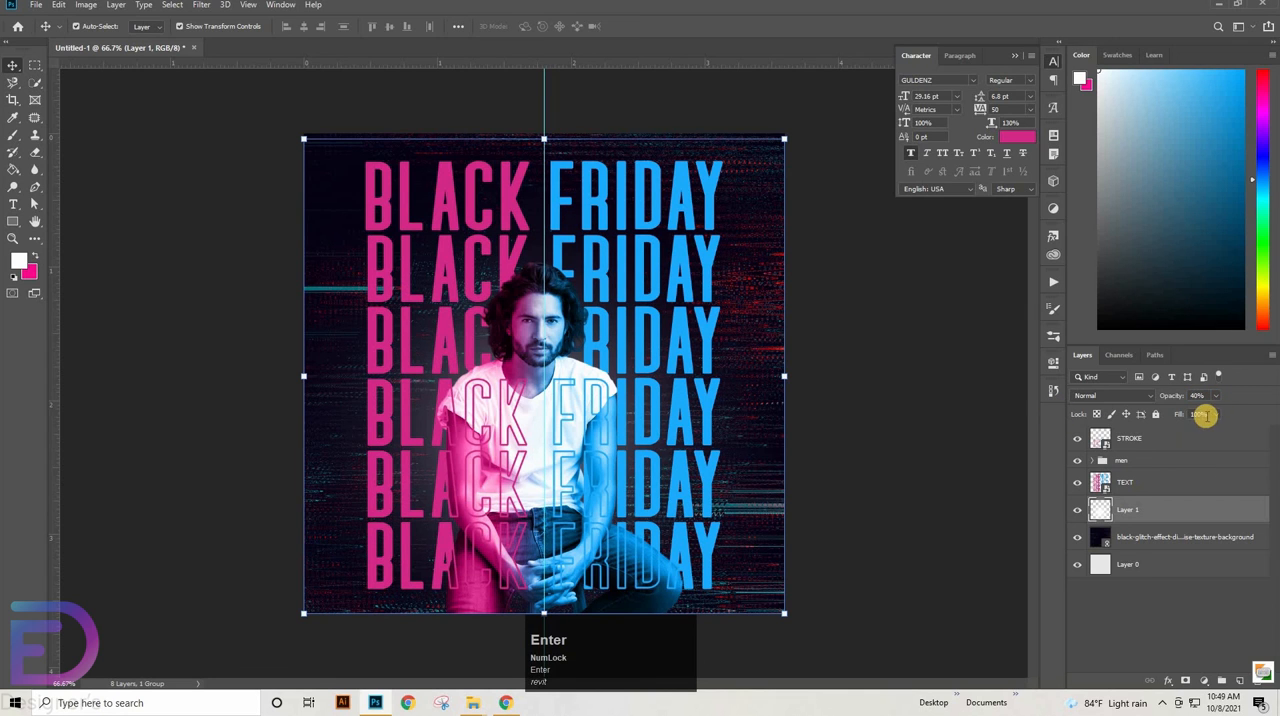
{"action": "left_click", "coordinate": [1206, 416]}
{"action": "type", "text": "30"}
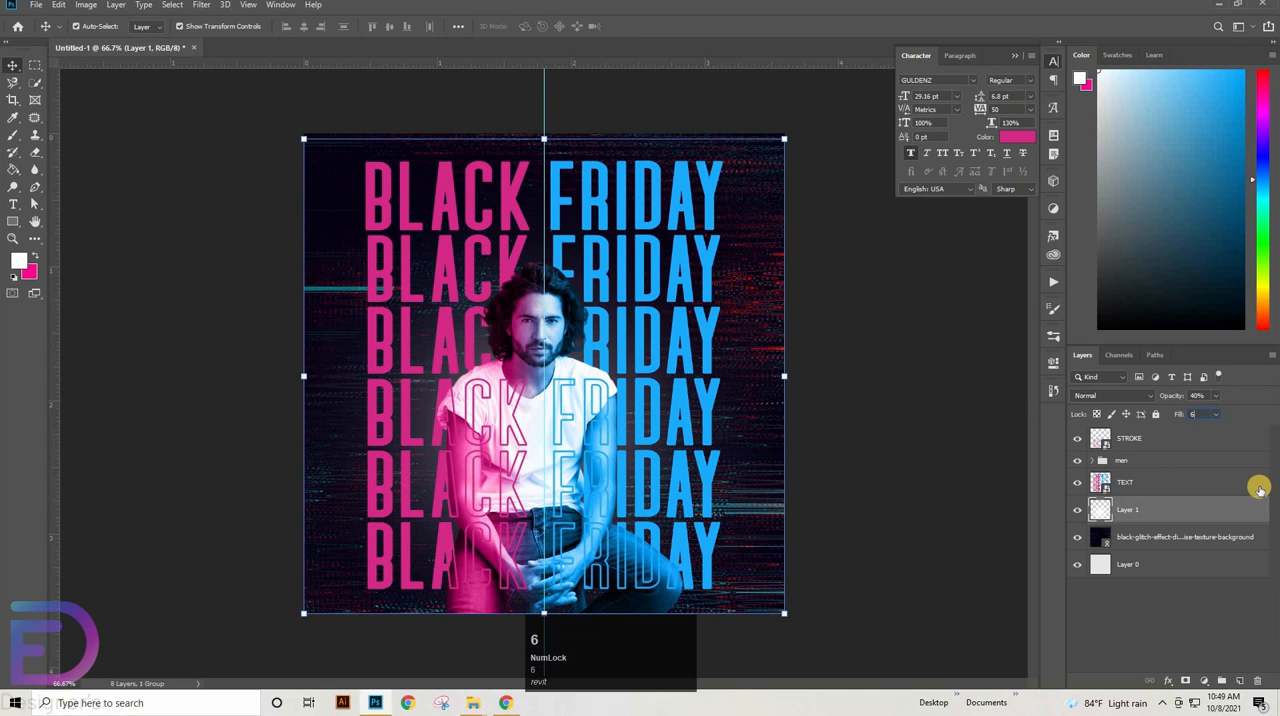
{"action": "key", "text": "Return"}
Apply a Twirl distortion with an angle of 60° to the STROKE smart object
{"action": "left_click", "coordinate": [1173, 485]}
{"action": "left_click", "coordinate": [1173, 485]}
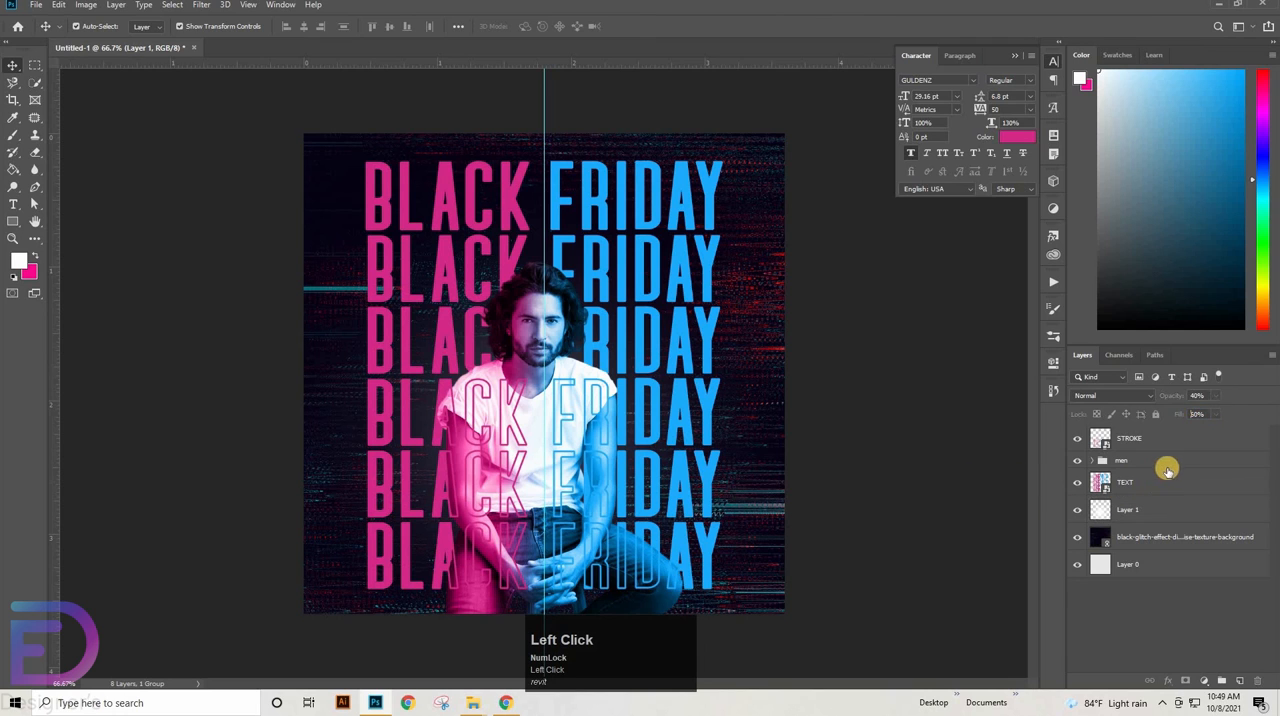
{"action": "left_click", "coordinate": [1173, 446]}
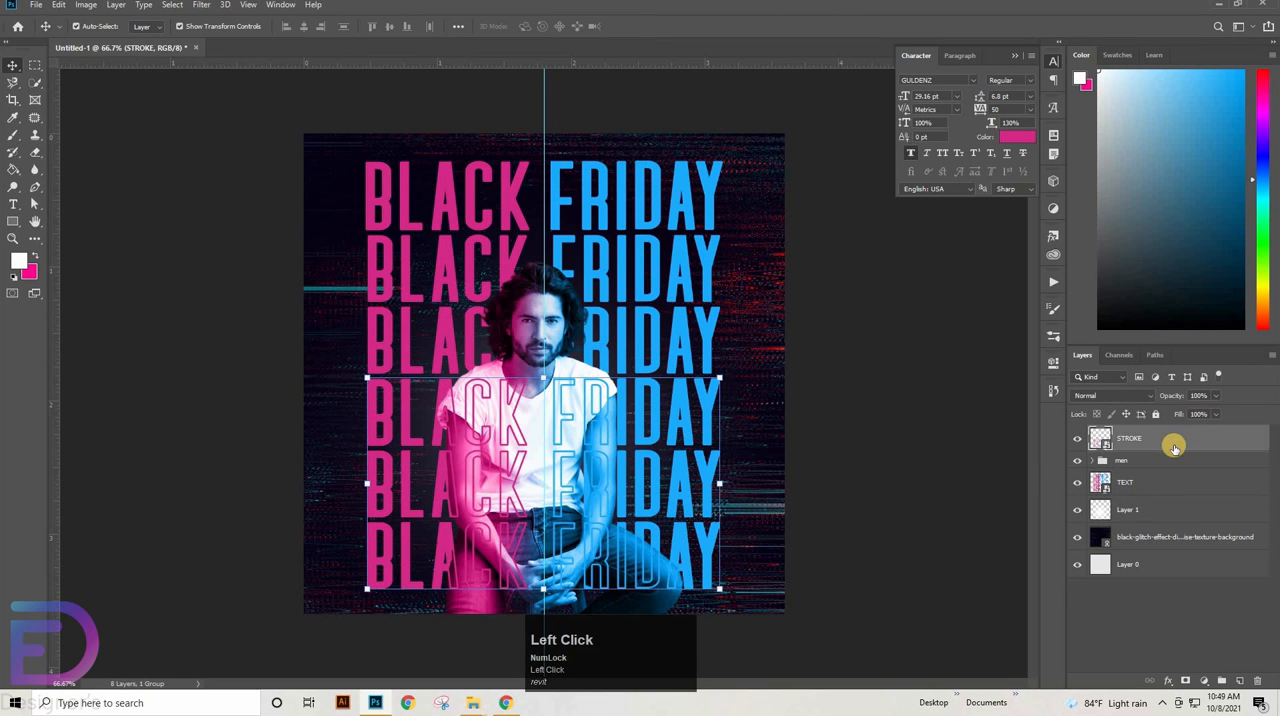
{"action": "left_click", "coordinate": [201, 5]}
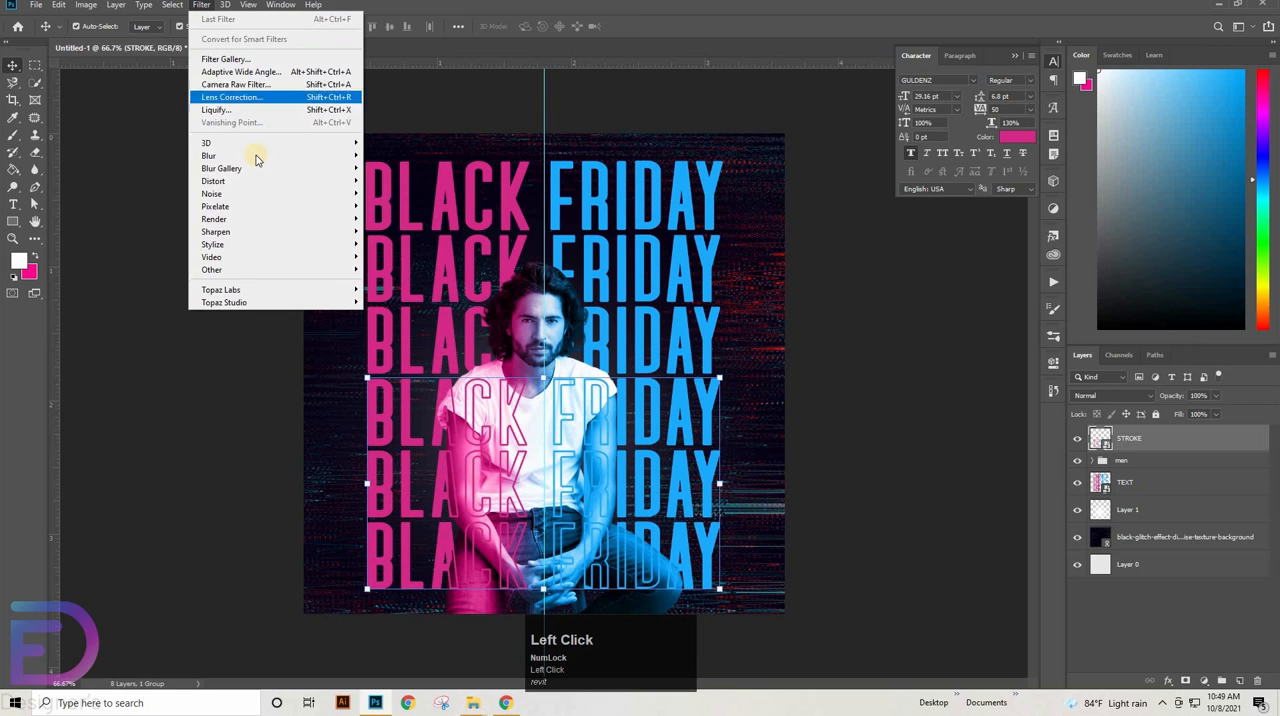
{"action": "mouse_move", "coordinate": [330, 219]}
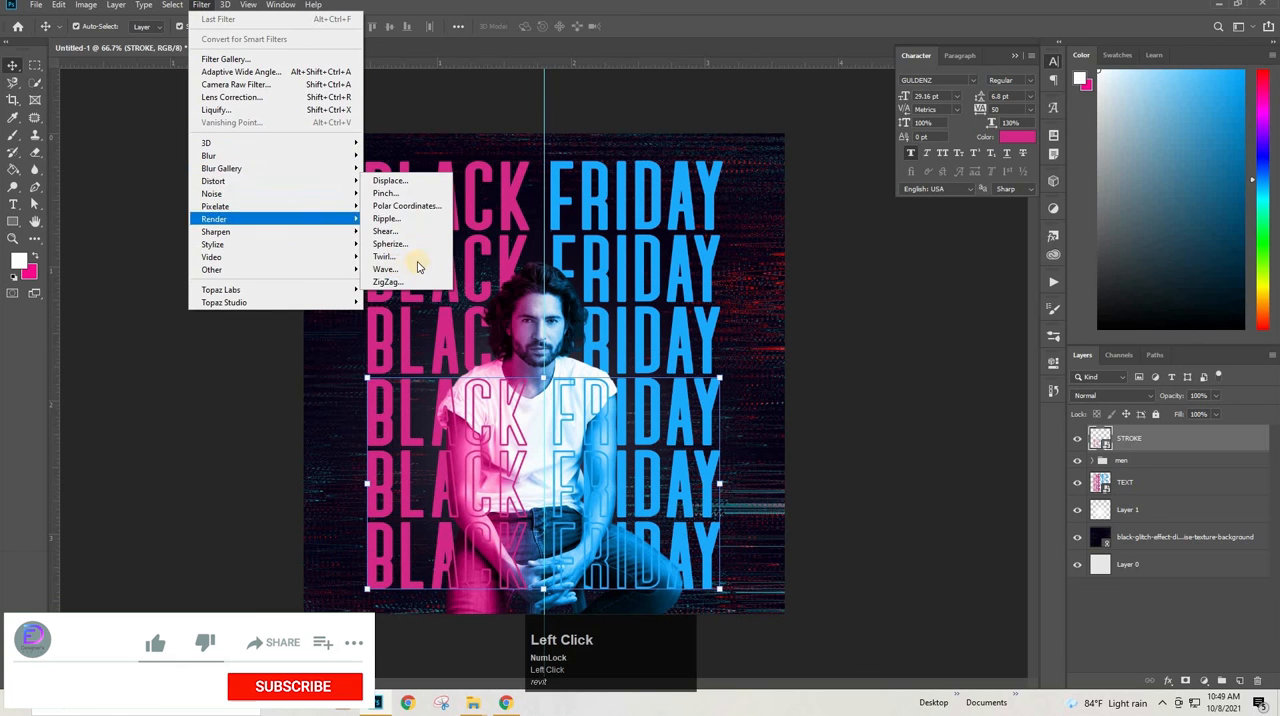
{"action": "left_click", "coordinate": [412, 256]}
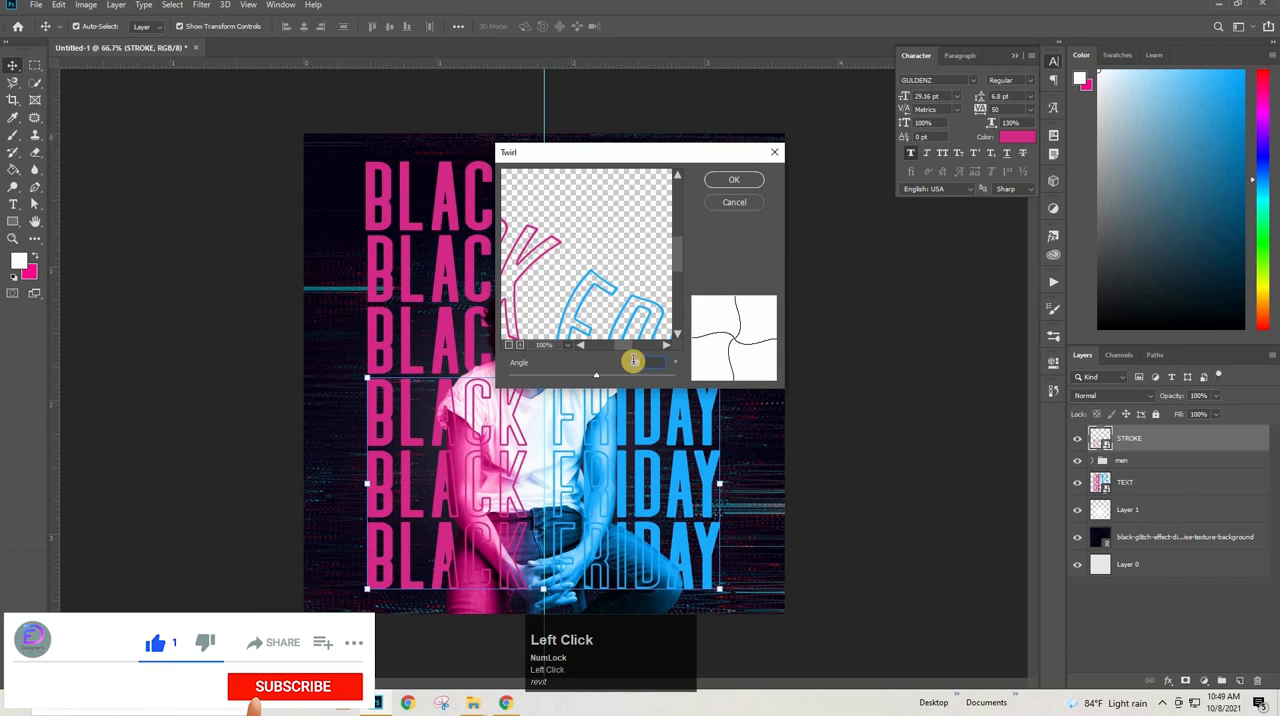
{"action": "type", "text": "60"}
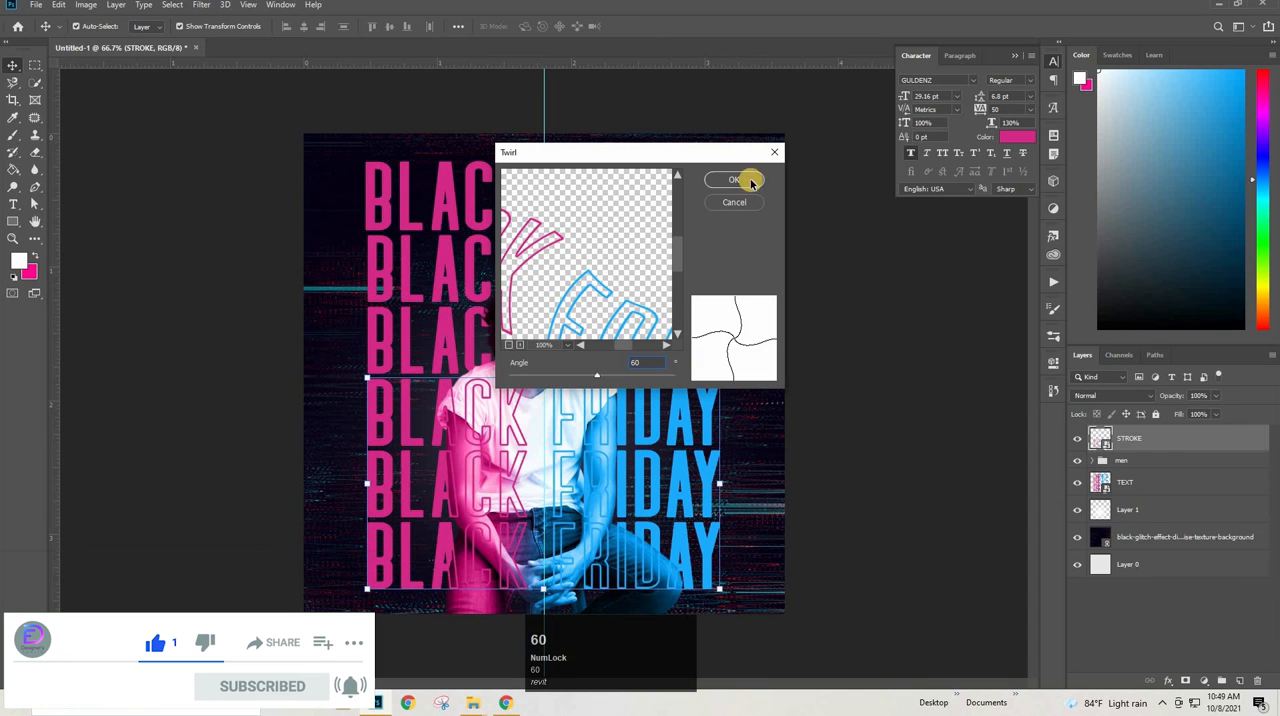
{"action": "left_click", "coordinate": [749, 181]}
Distort the TEXT smart object with the same 60° Twirl filter
{"action": "left_click", "coordinate": [1174, 531]}
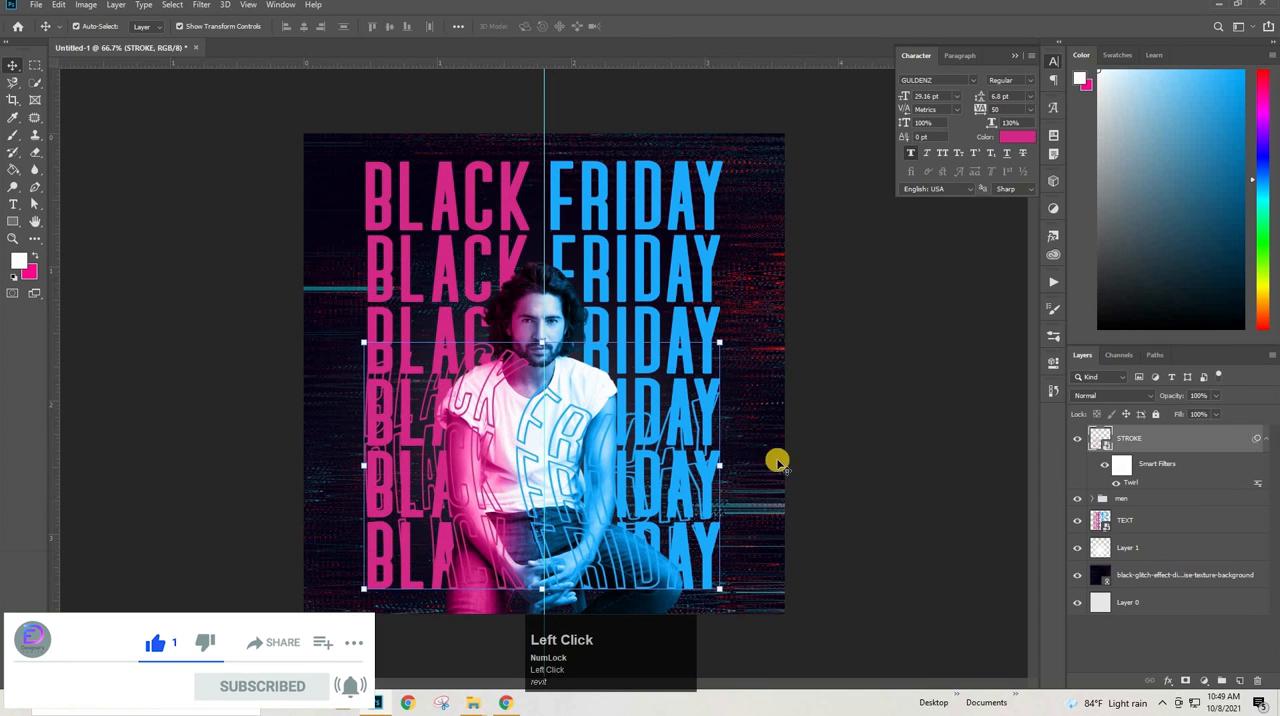
{"action": "left_click", "coordinate": [201, 4]}
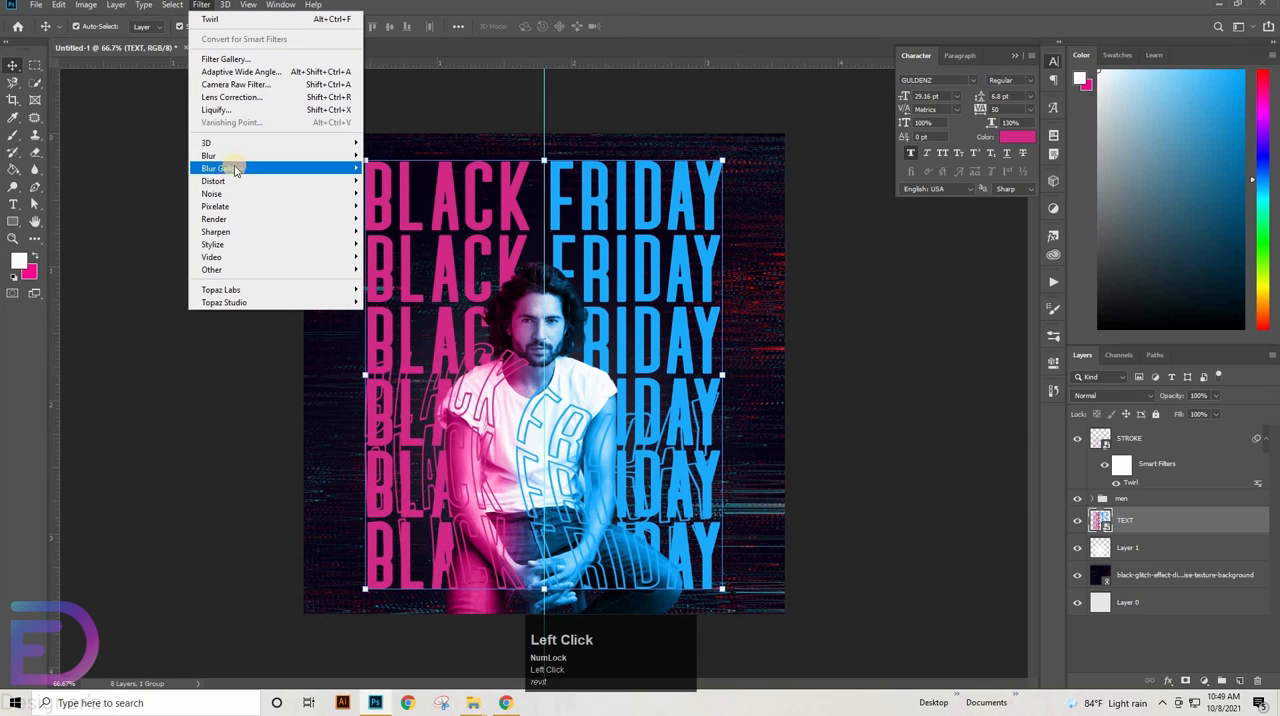
{"action": "mouse_move", "coordinate": [300, 181]}
{"action": "left_click", "coordinate": [391, 257]}
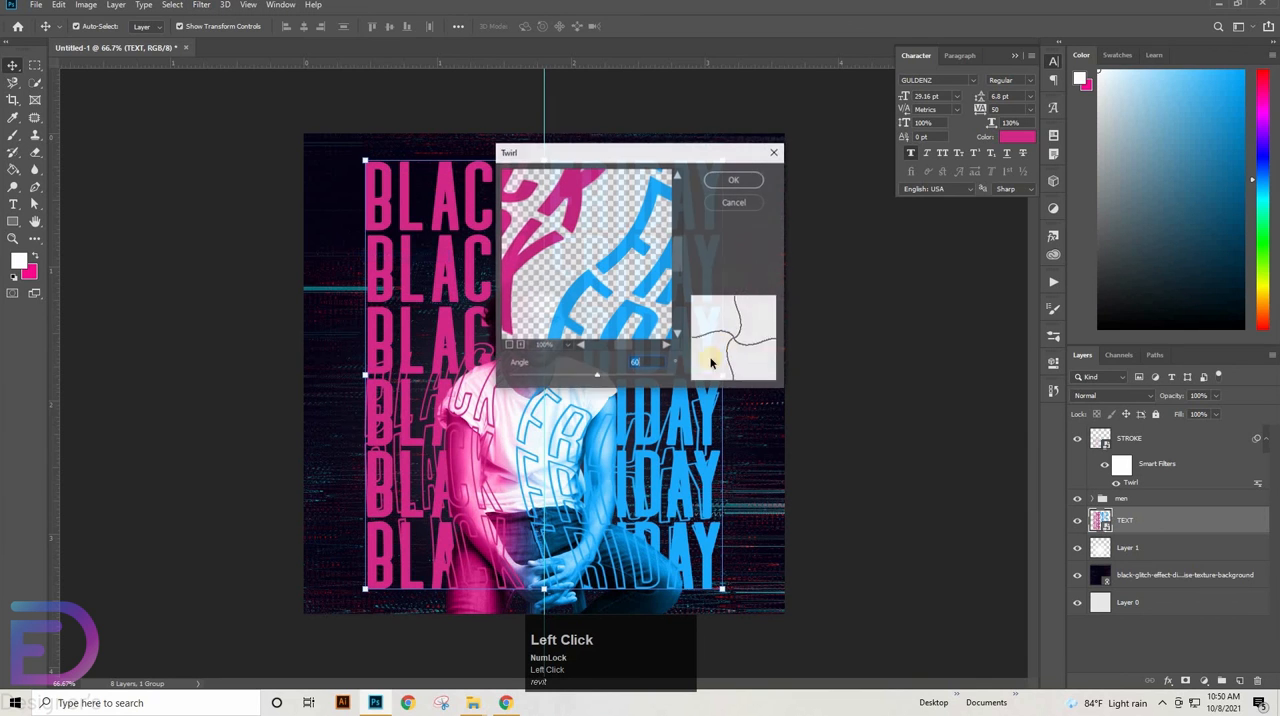
{"action": "left_click", "coordinate": [738, 181]}
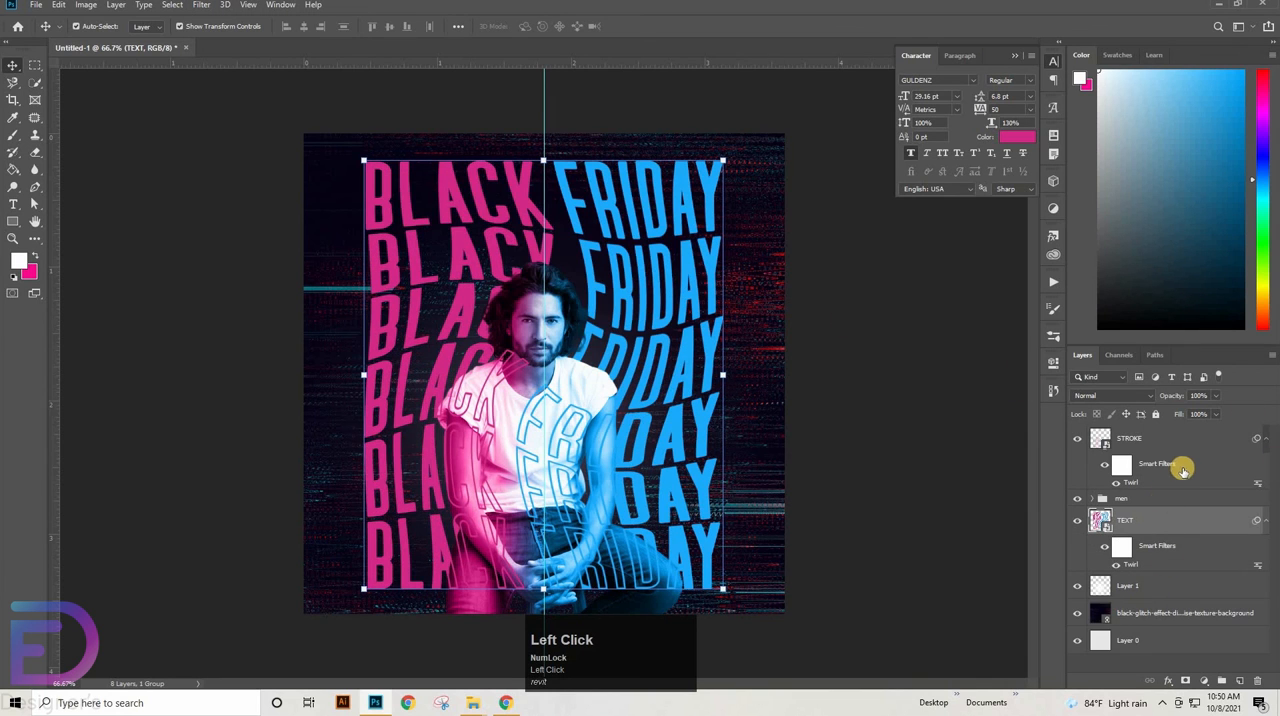
Save the design as a JPEG named Untitled-1 in New folder (6) and switch to File Explorer to view that folder
{"action": "left_click", "coordinate": [880, 514]}
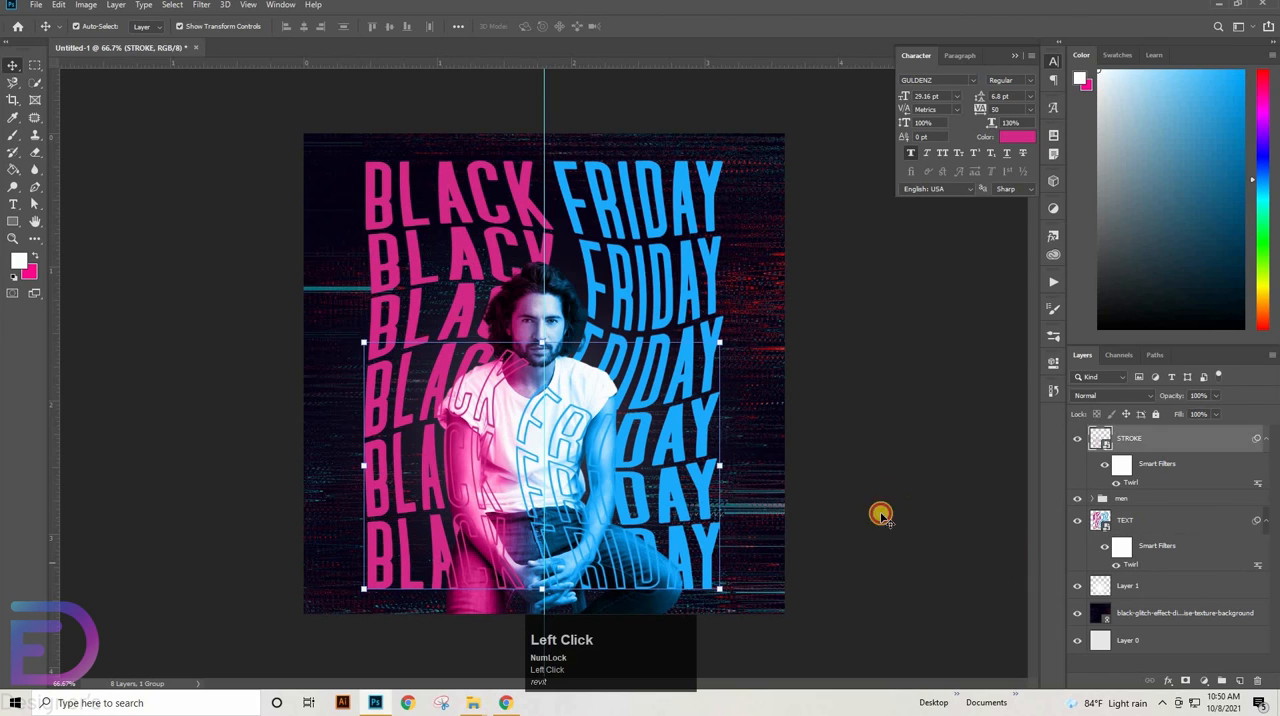
{"action": "left_click", "coordinate": [1015, 57]}
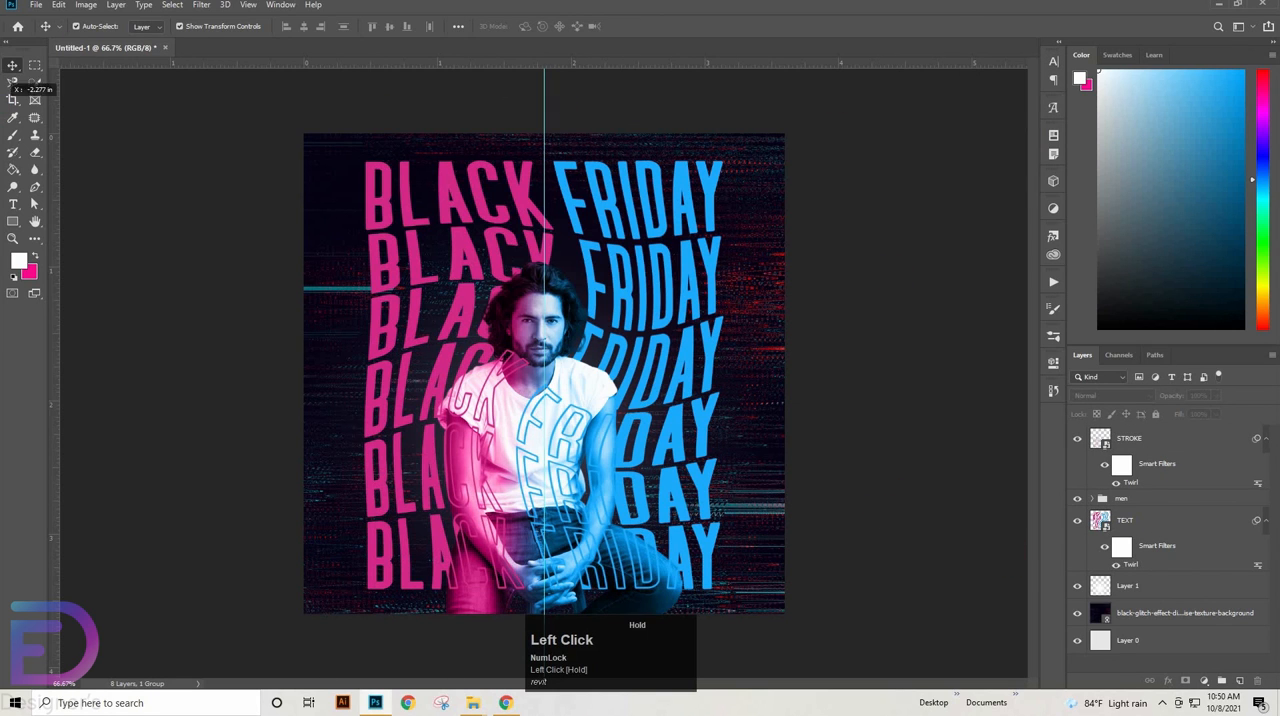
{"action": "left_click", "coordinate": [36, 5]}
{"action": "left_click", "coordinate": [78, 156]}
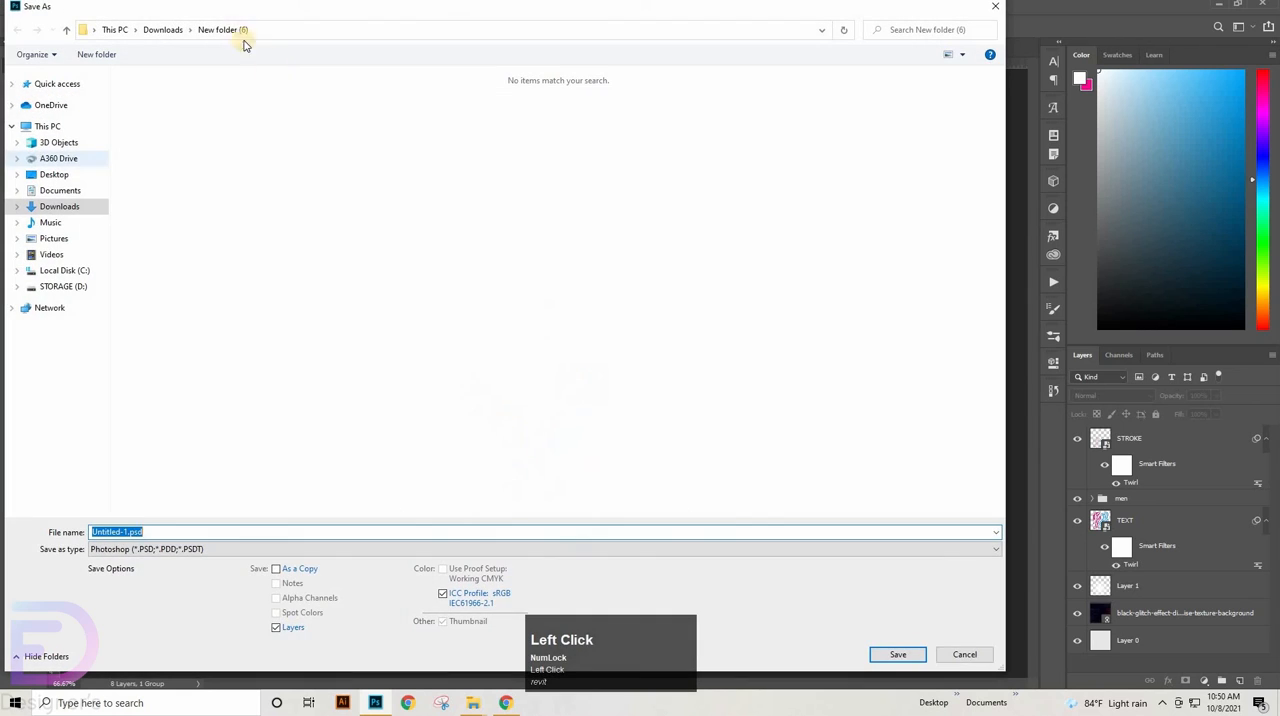
{"action": "left_click", "coordinate": [240, 549]}
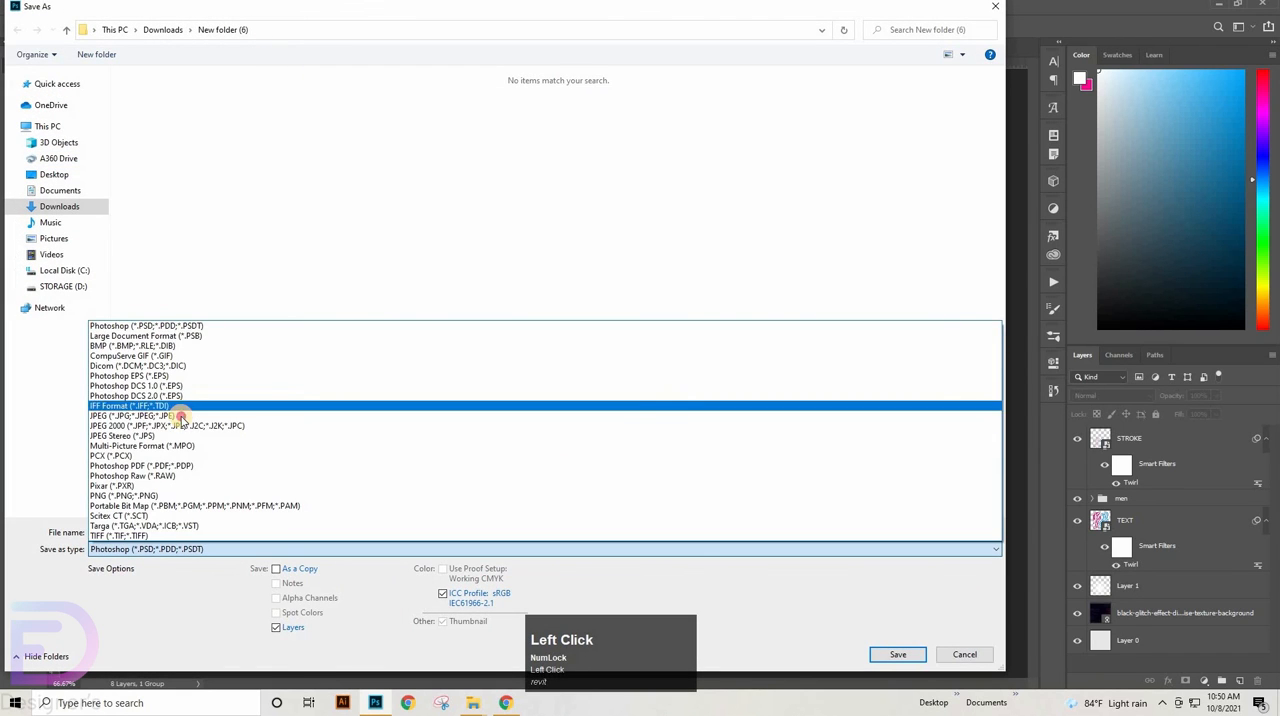
{"action": "left_click", "coordinate": [178, 415]}
{"action": "left_click", "coordinate": [895, 655]}
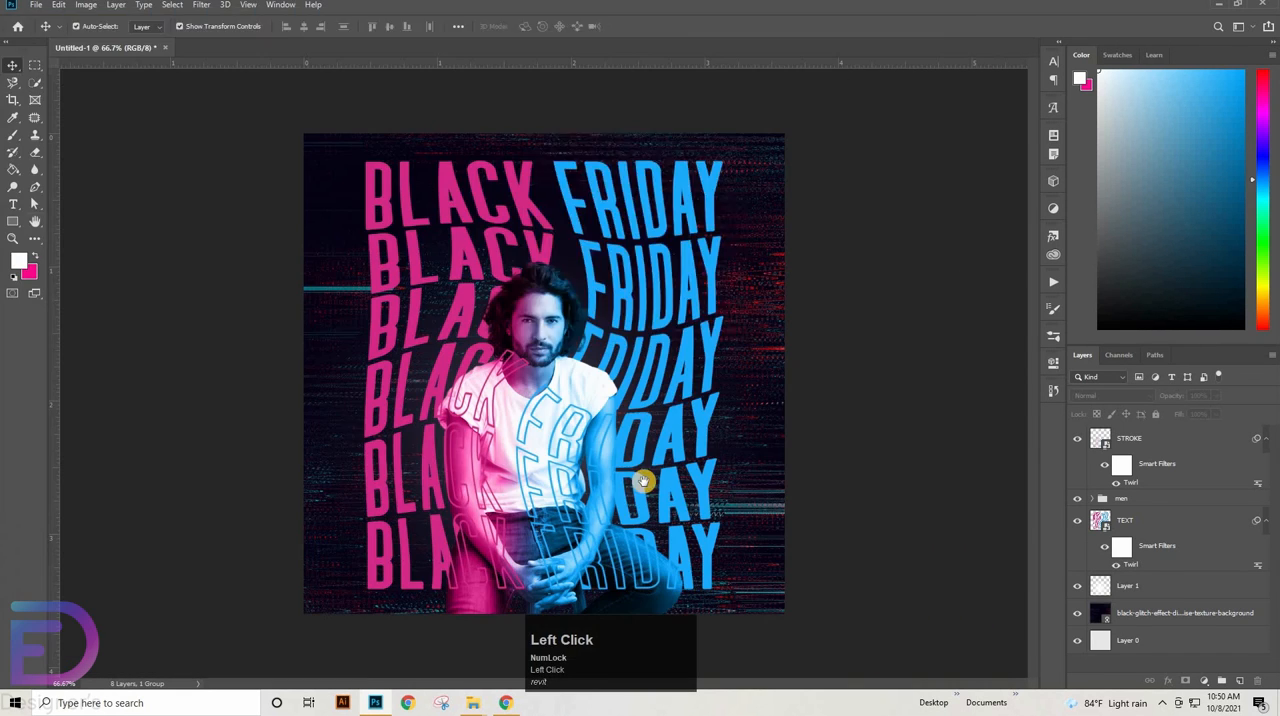
{"action": "left_click", "coordinate": [702, 172]}
{"action": "mouse_move", "coordinate": [474, 706]}
{"action": "left_click", "coordinate": [400, 674]}
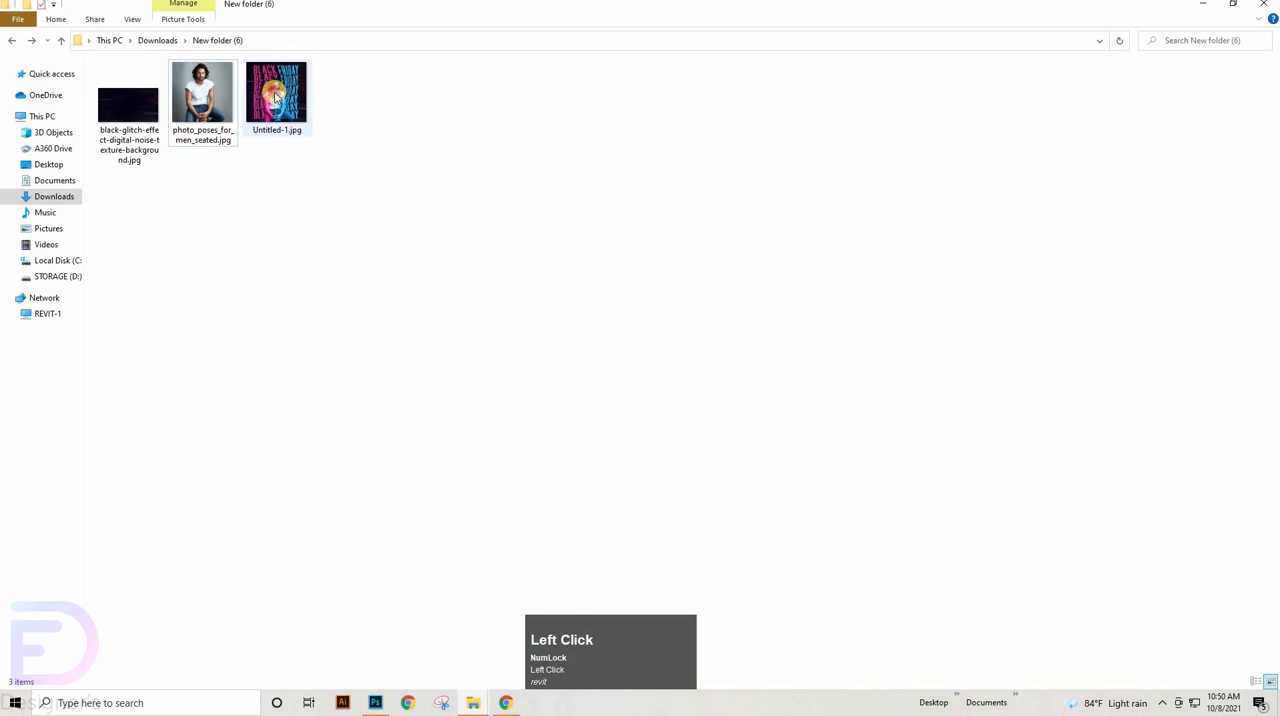